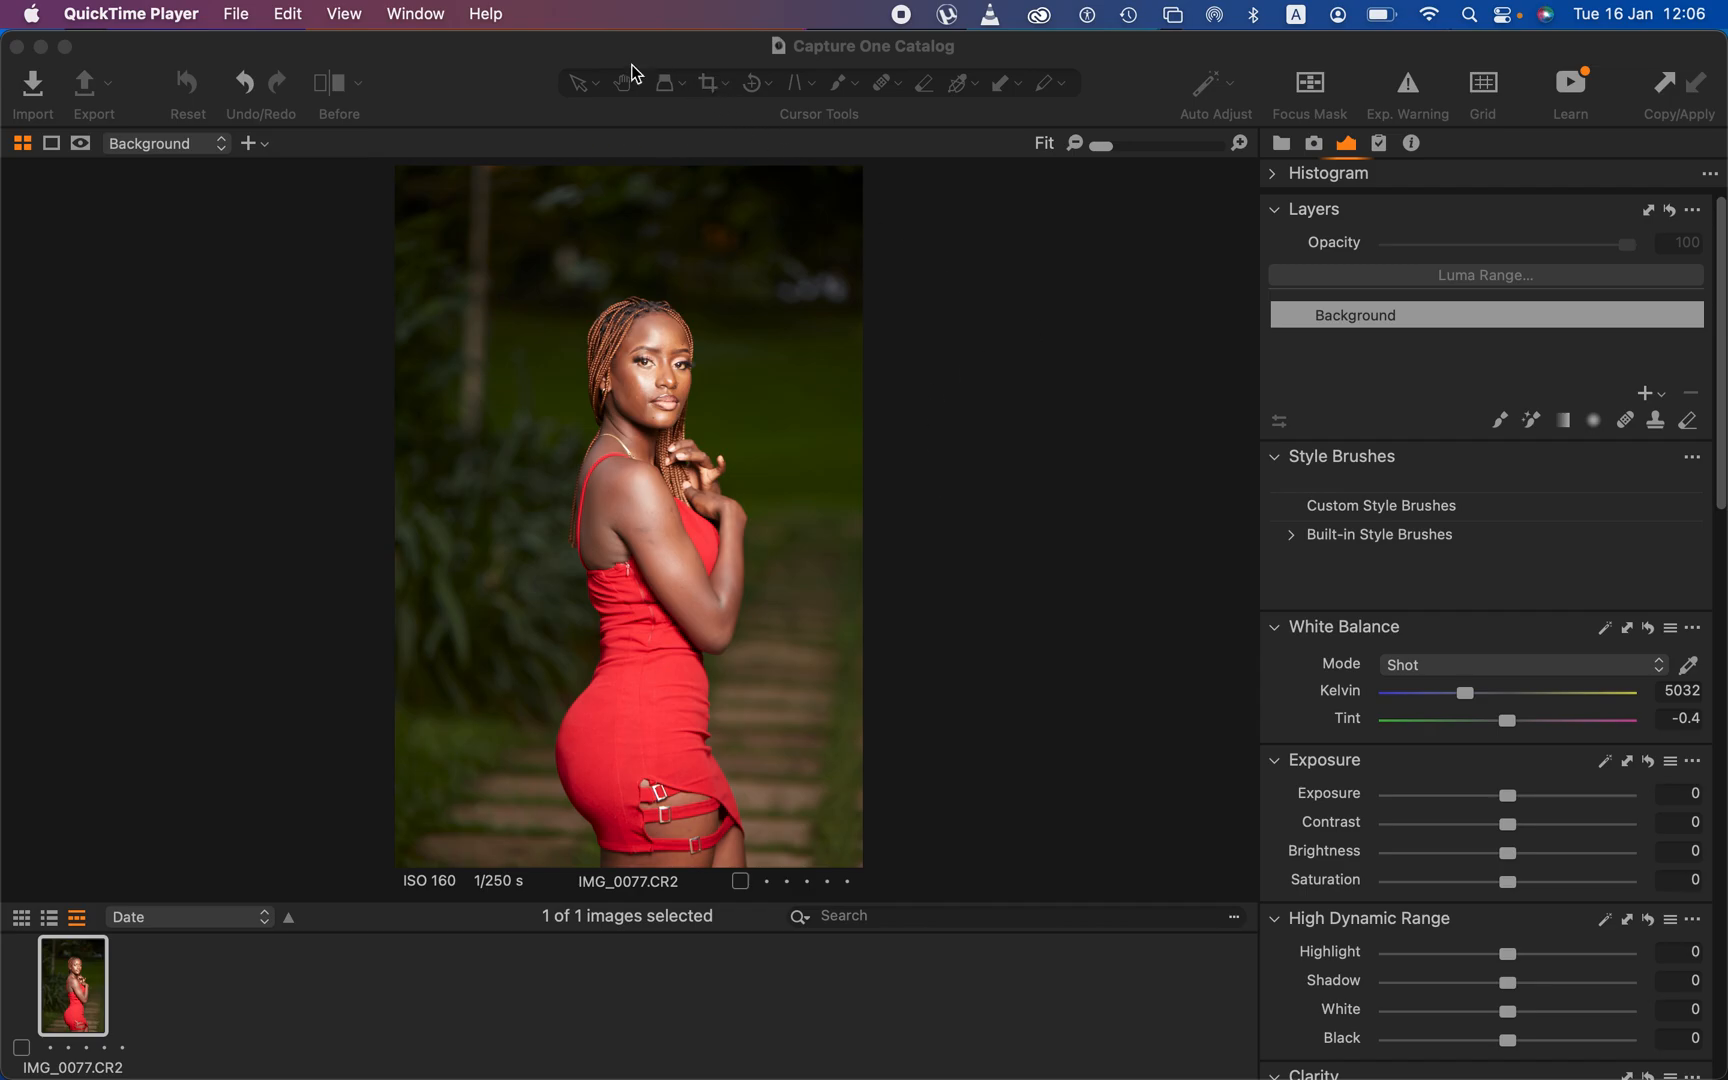
Step: Switch to Capture One and look through the available workspaces and the tools that can be added to the Exposure tab
left_click(500, 79)
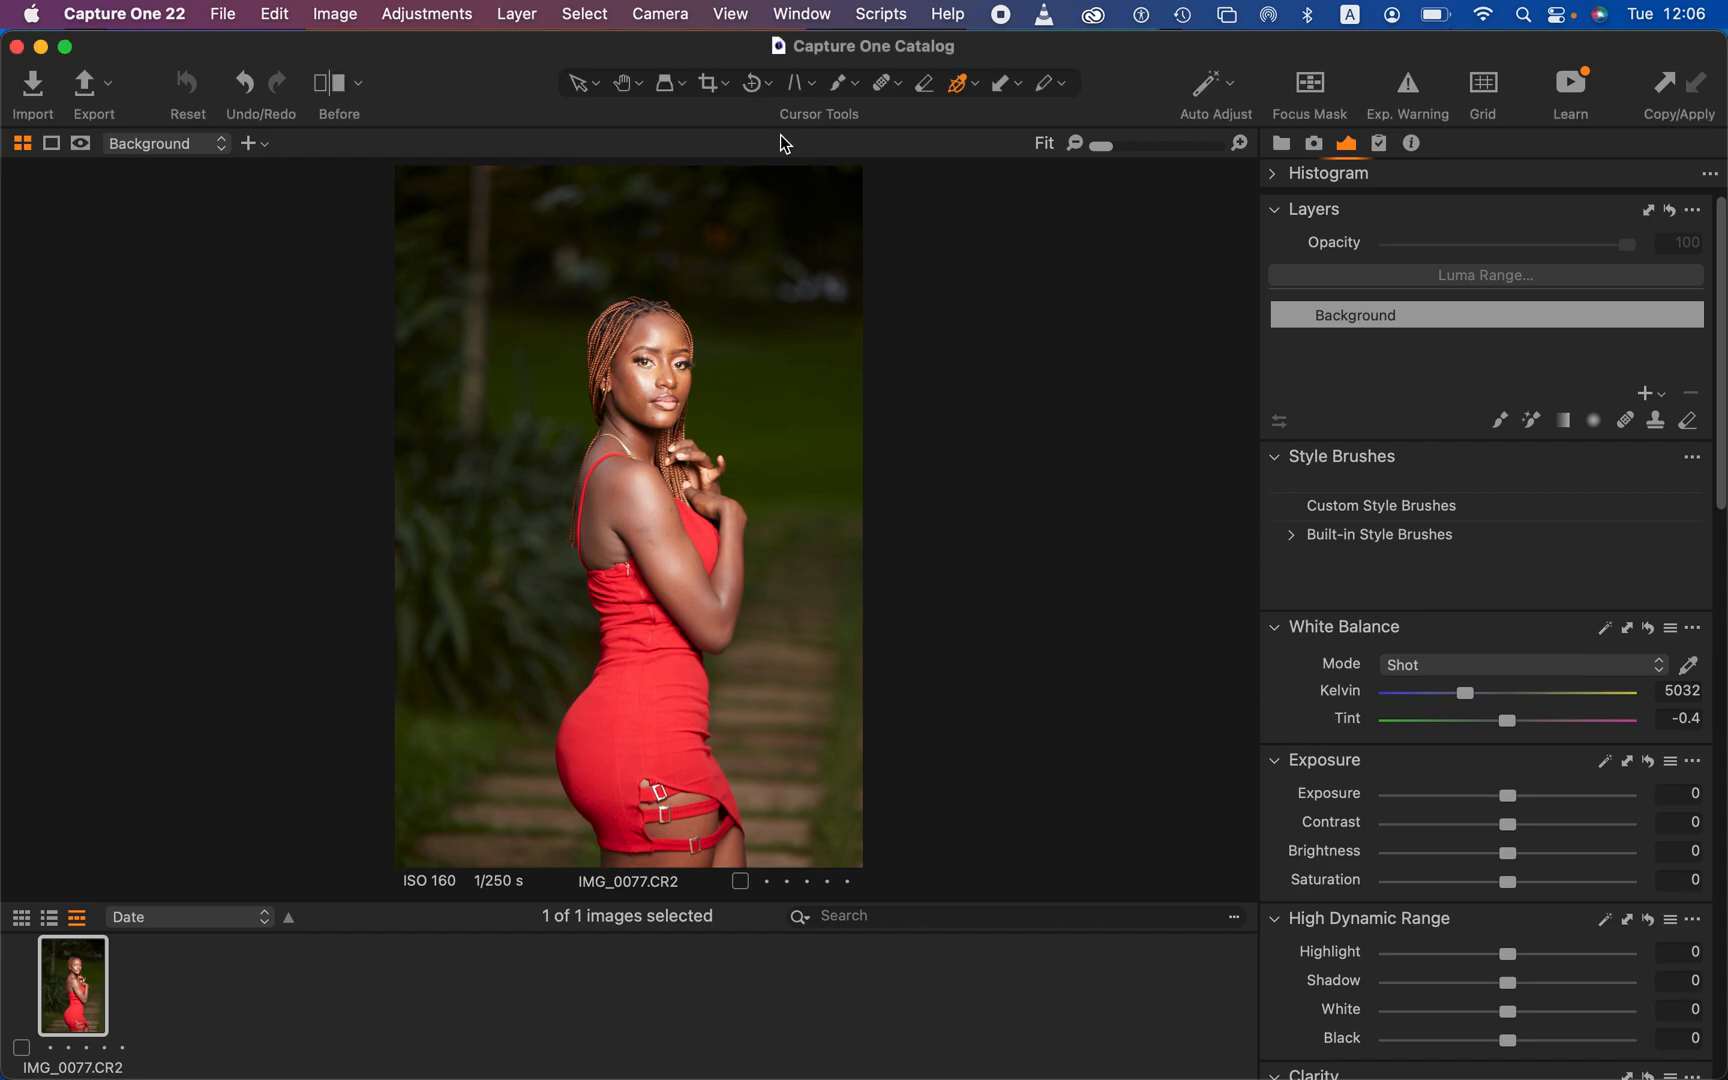
left_click(790, 16)
mouse_move(800, 50)
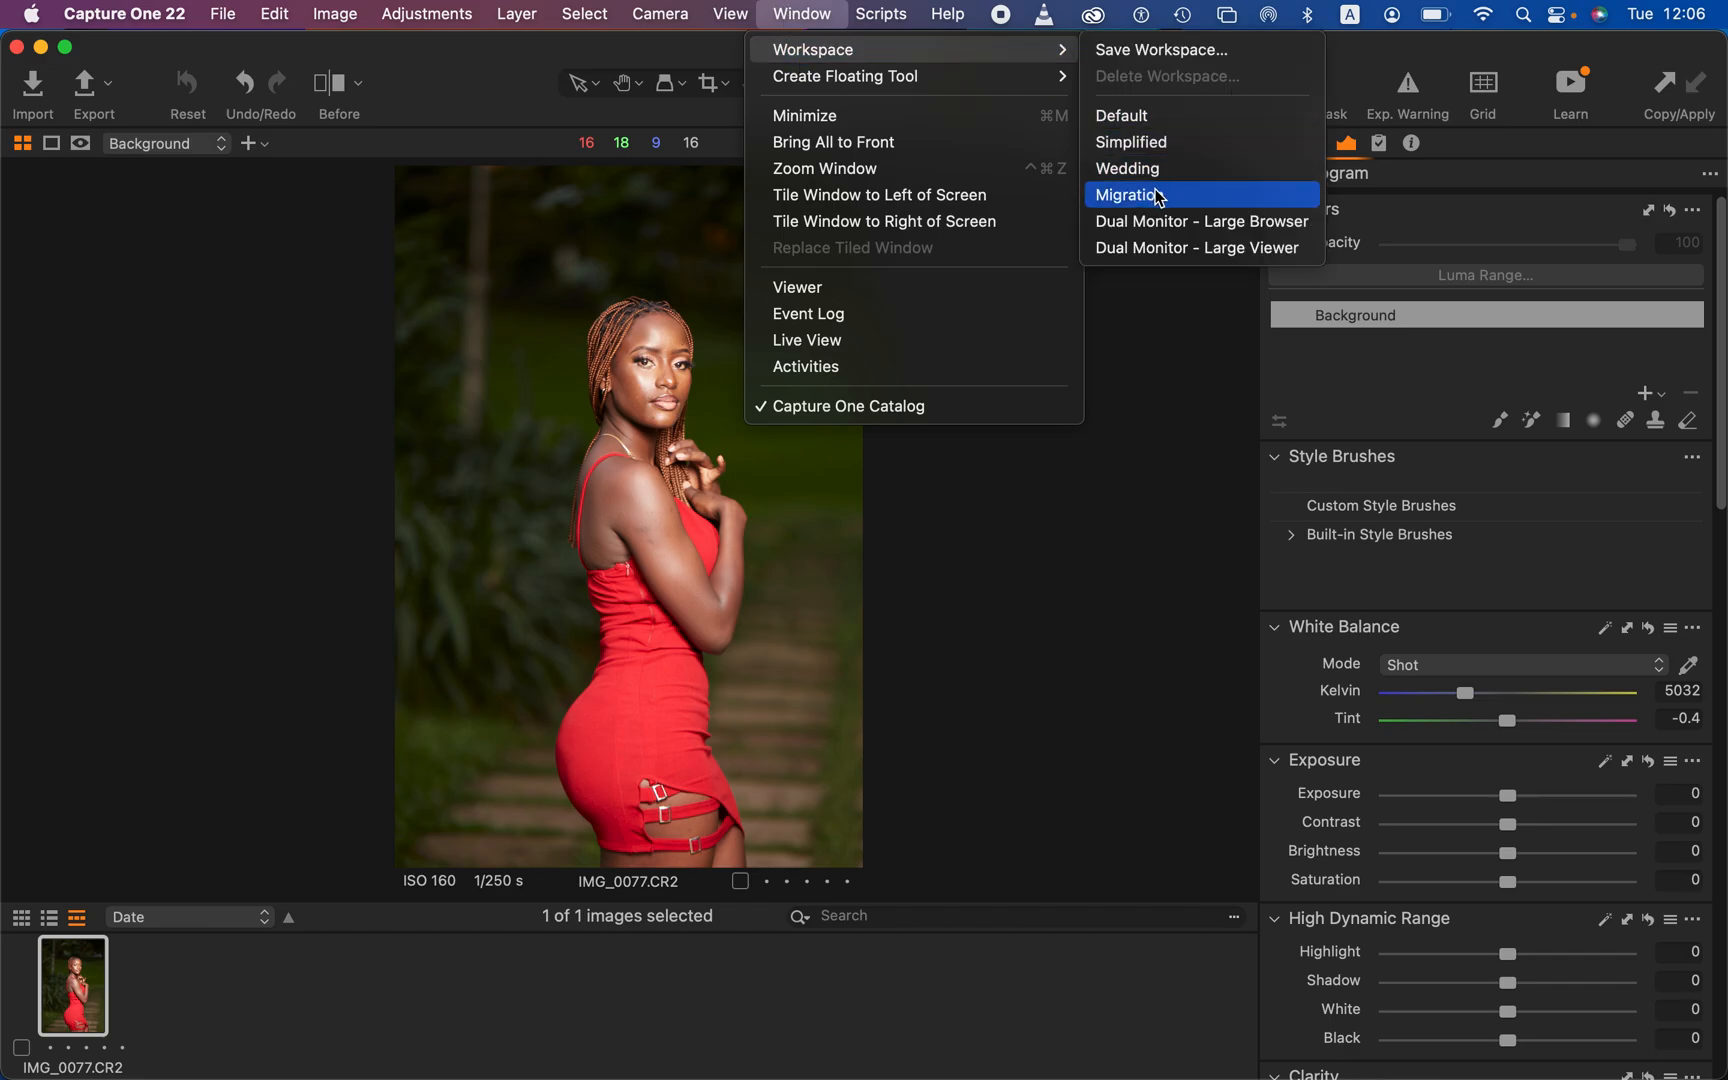
left_click(1194, 526)
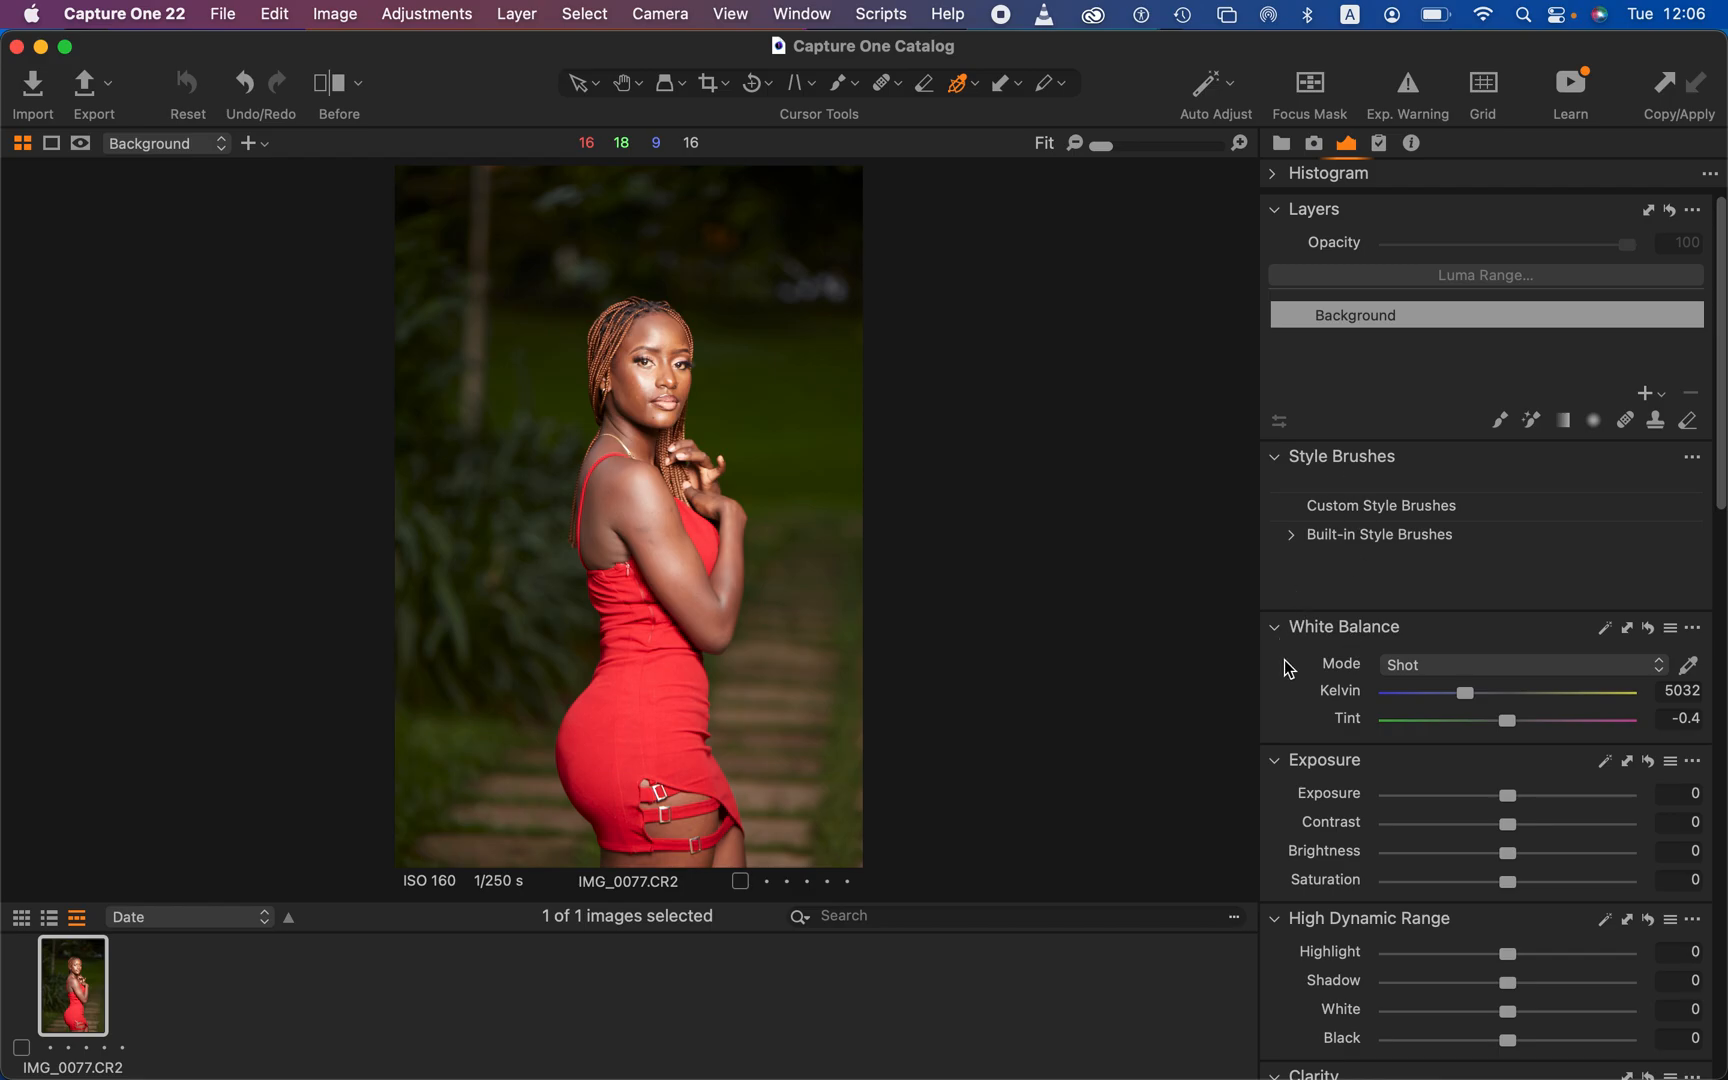
right_click(1288, 685)
mouse_move(1300, 694)
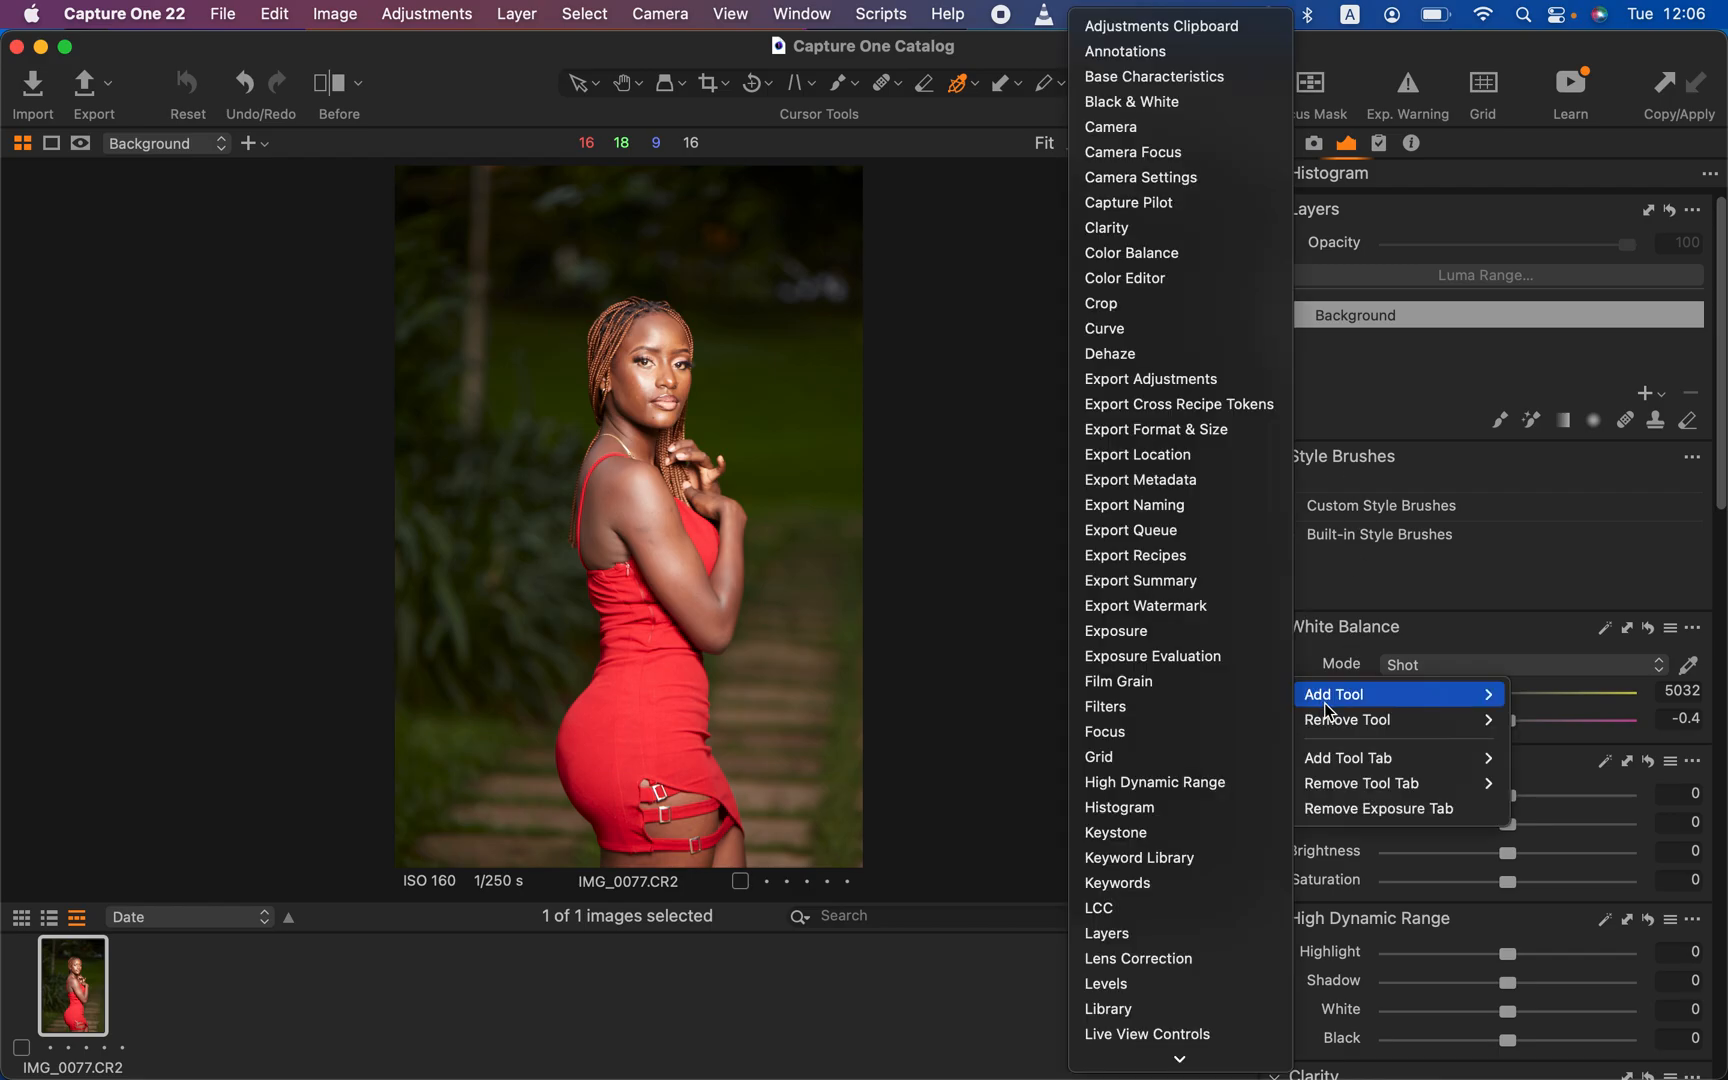
scroll(1130, 680, "down", 3)
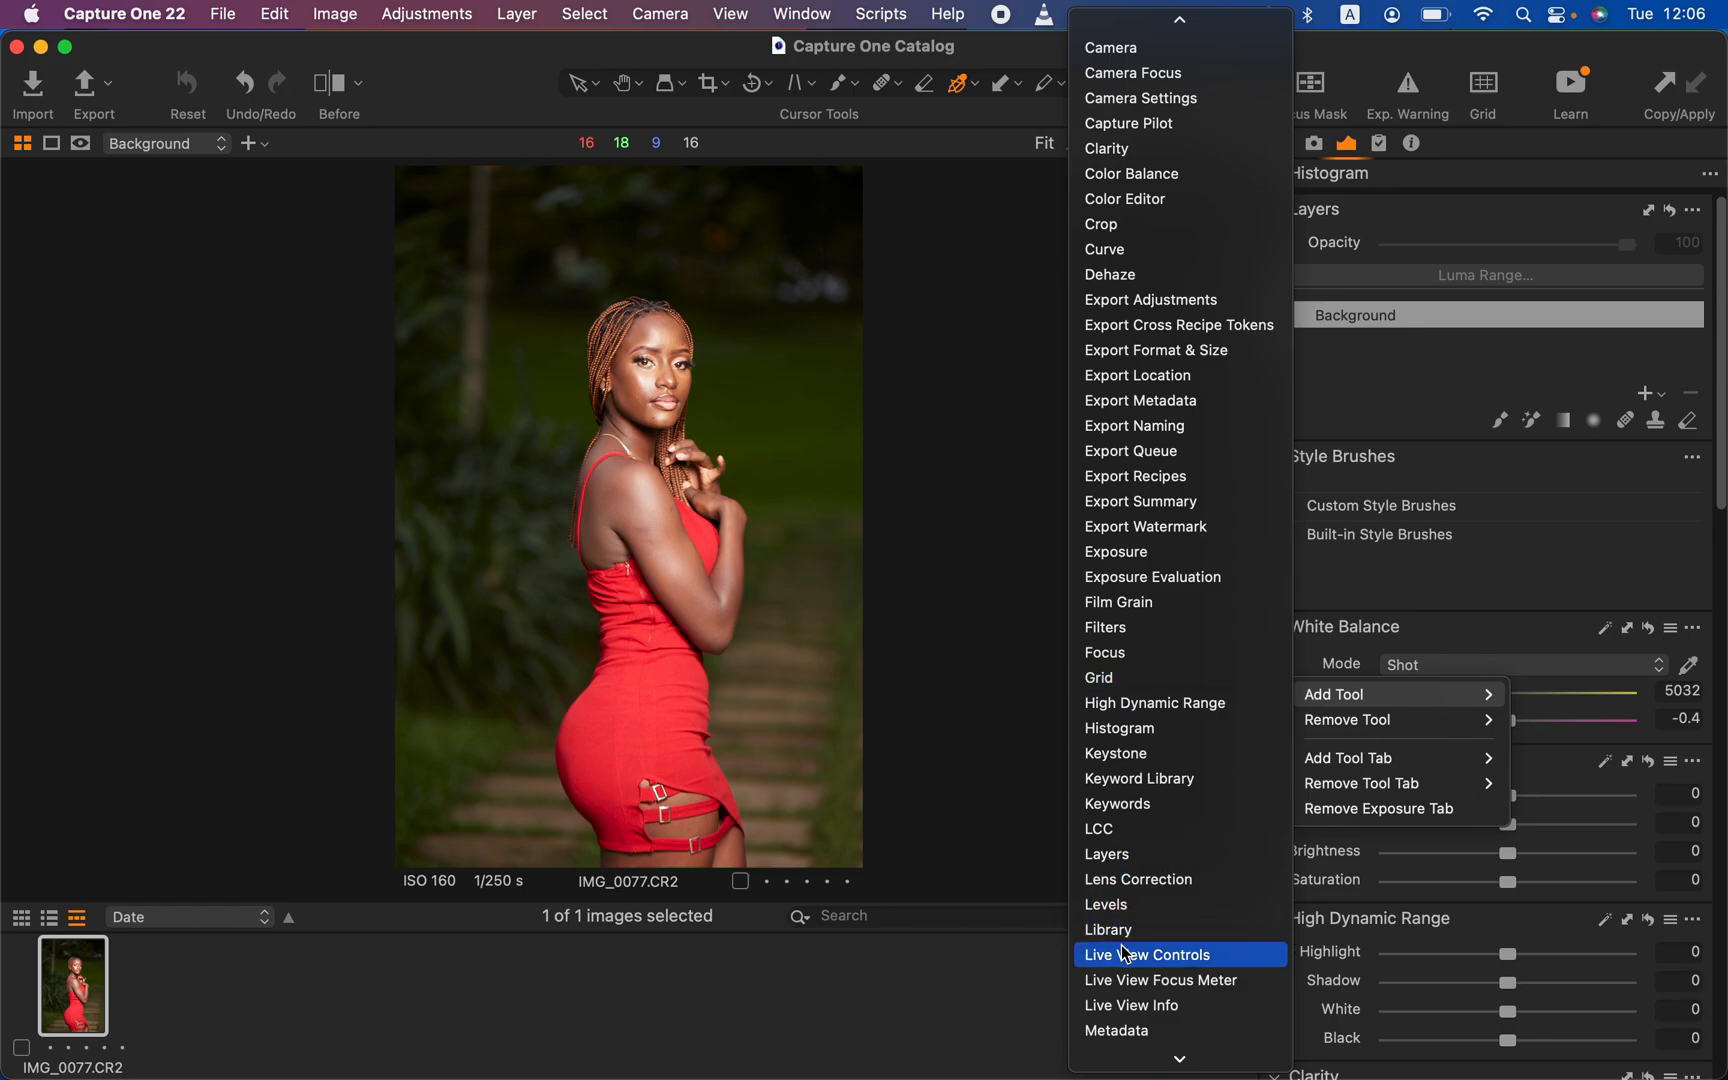
left_click(1724, 609)
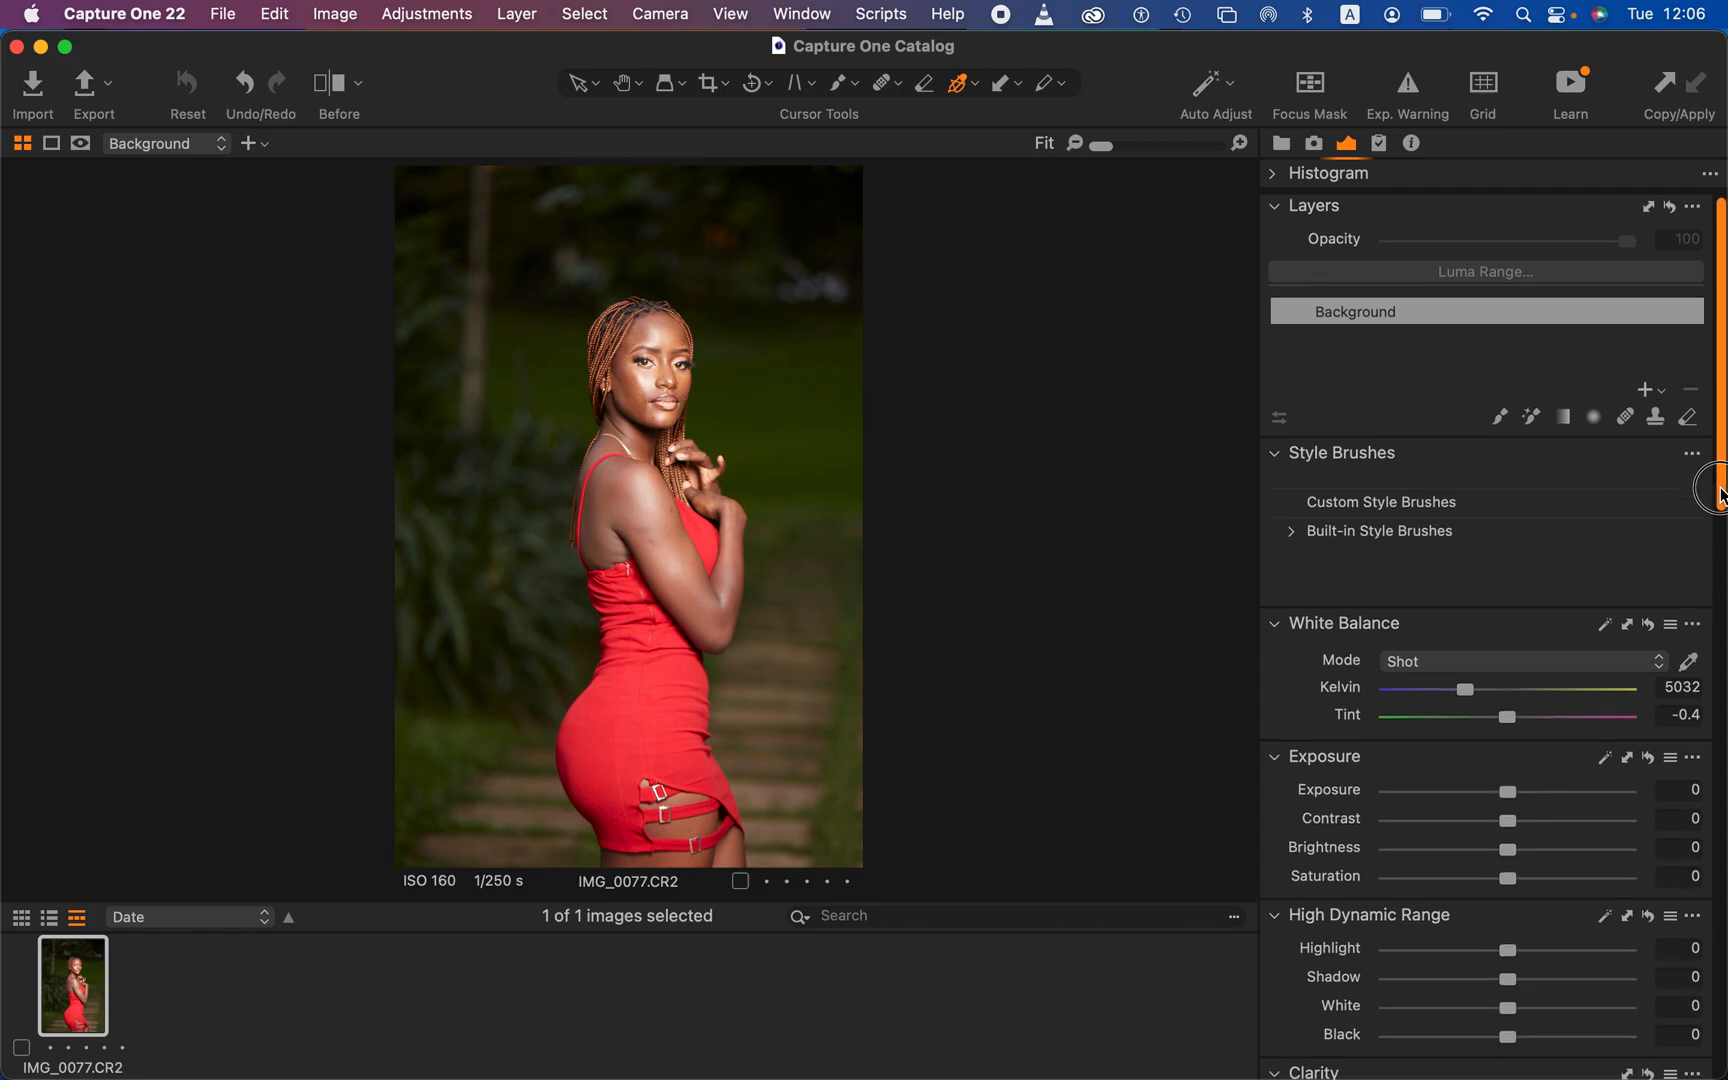
Step: Reduce the photo's High Dynamic Range Highlight to -81 and White to -76
left_click_drag(1722, 493, 1722, 592)
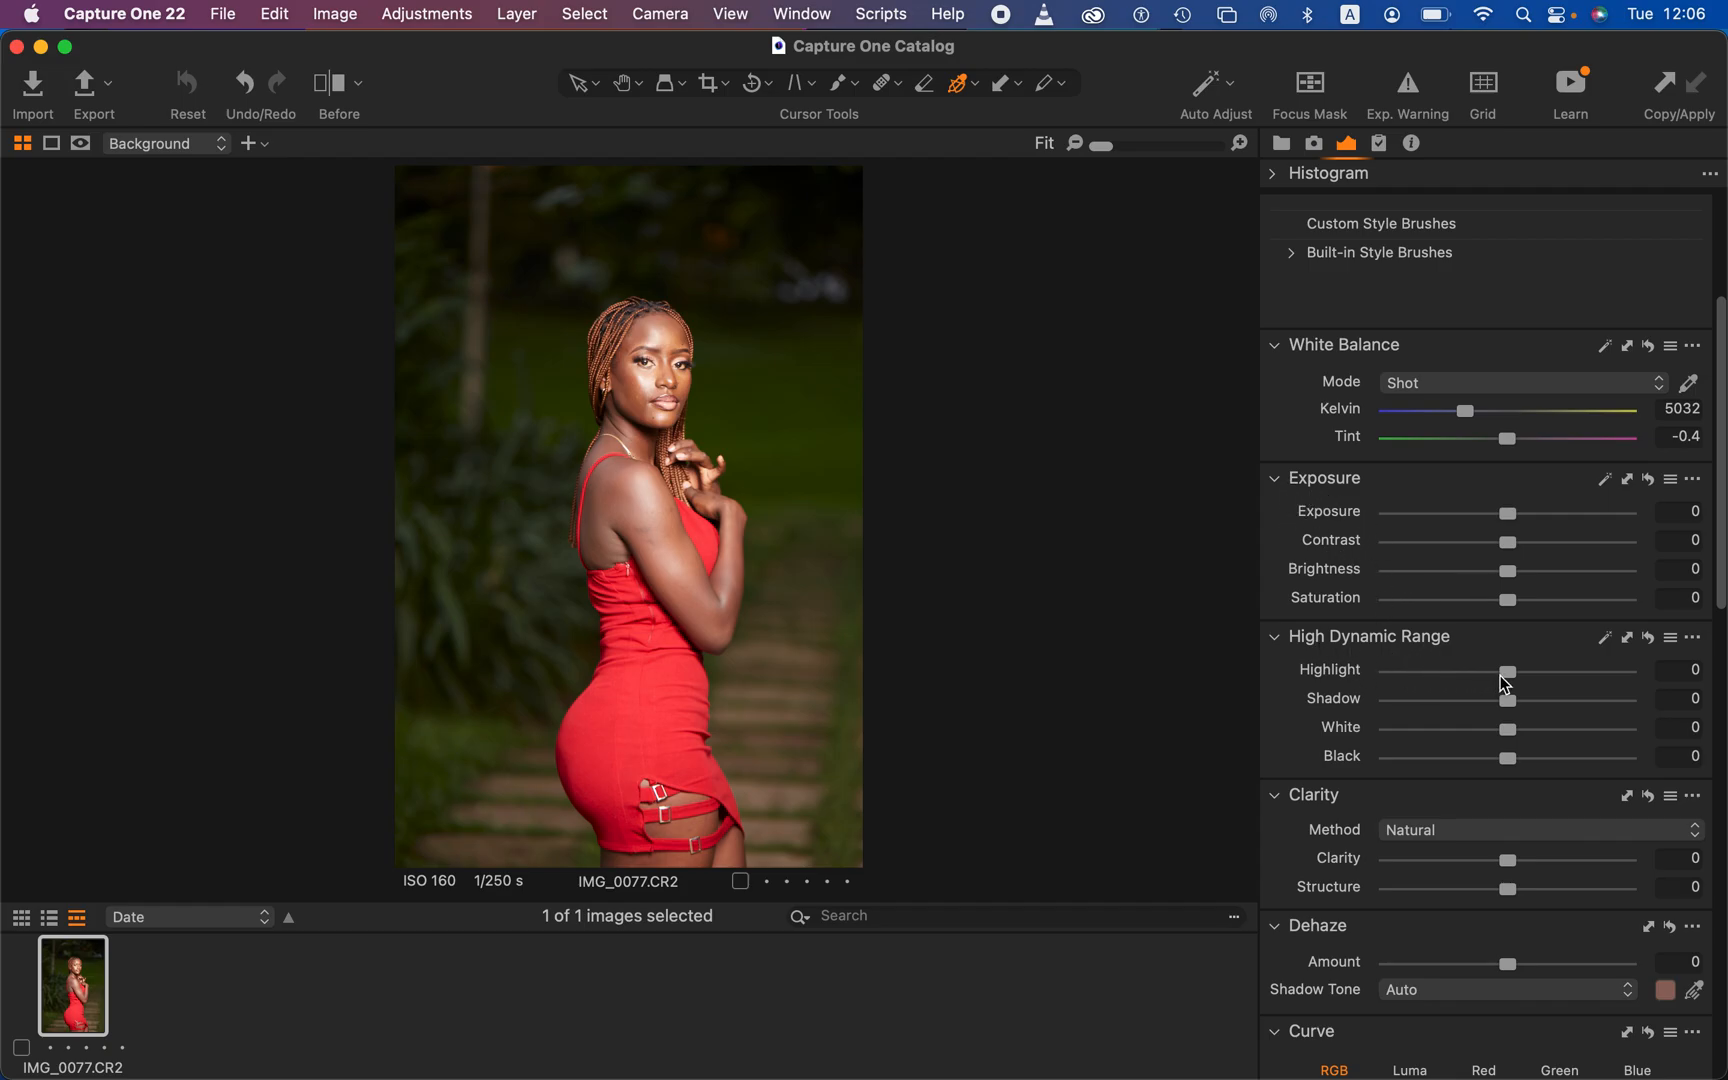
left_click_drag(1505, 684, 1415, 687)
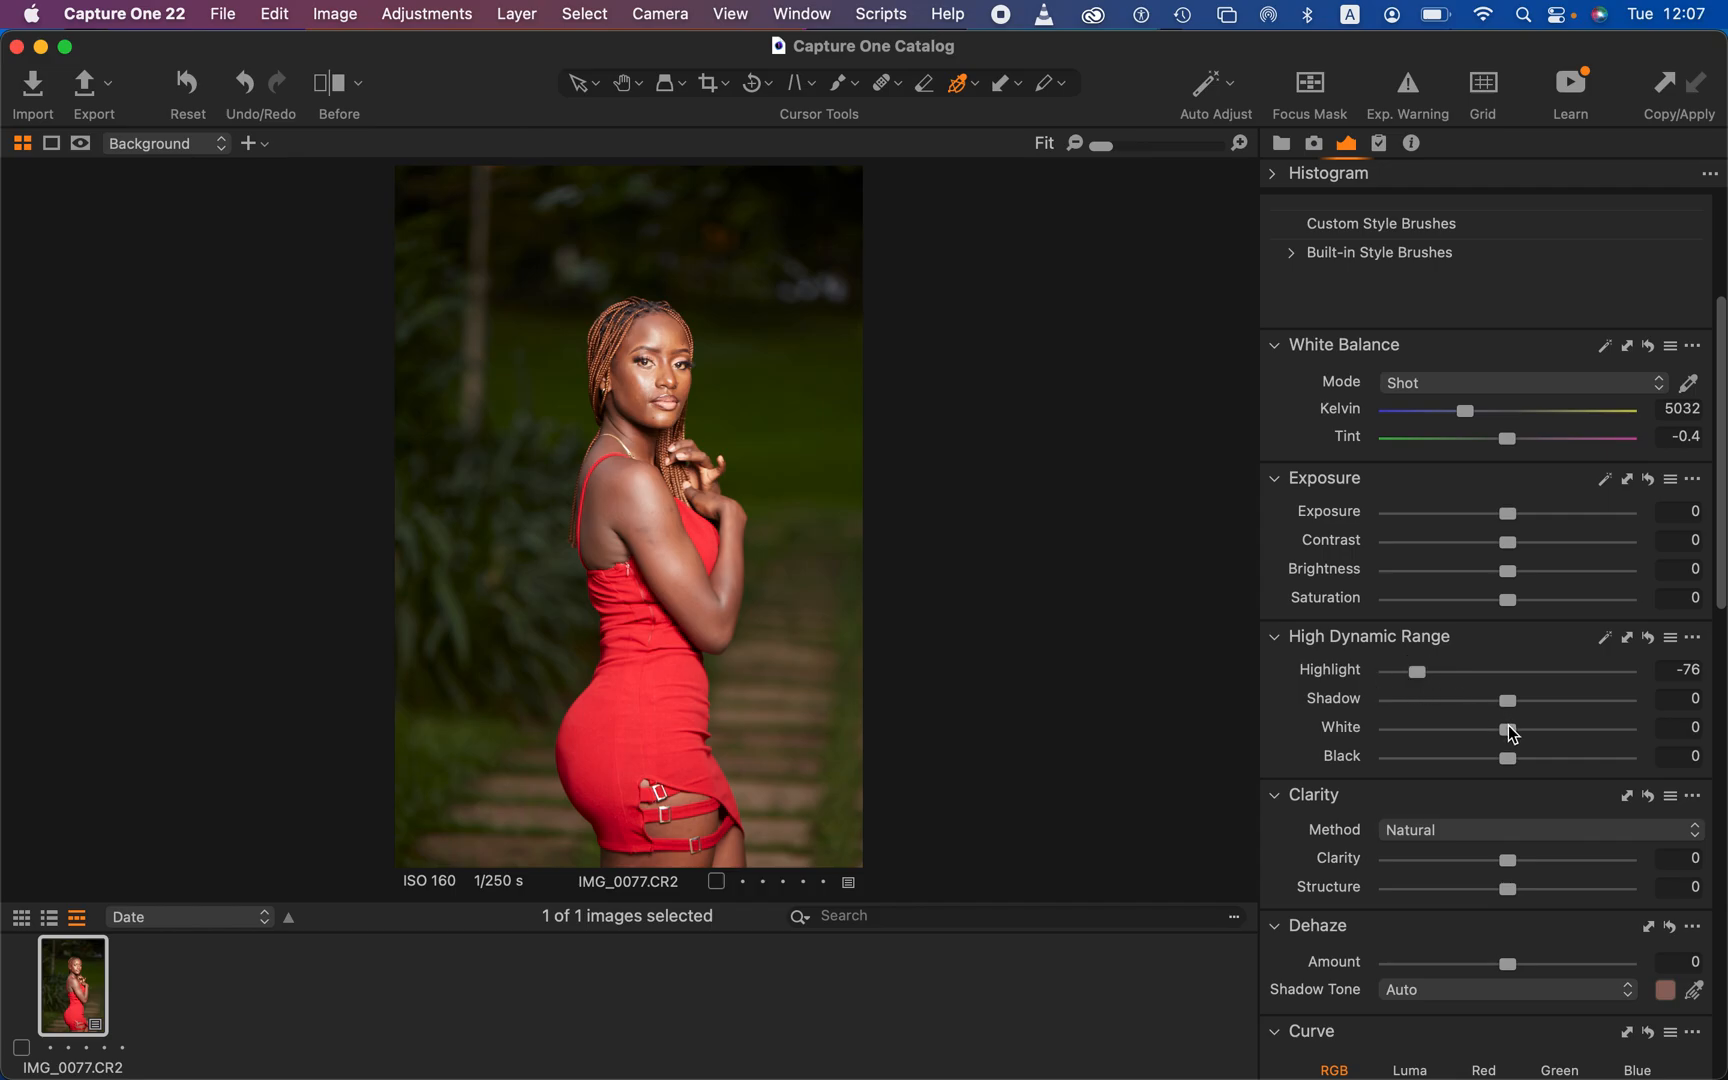
left_click_drag(1508, 726, 1411, 672)
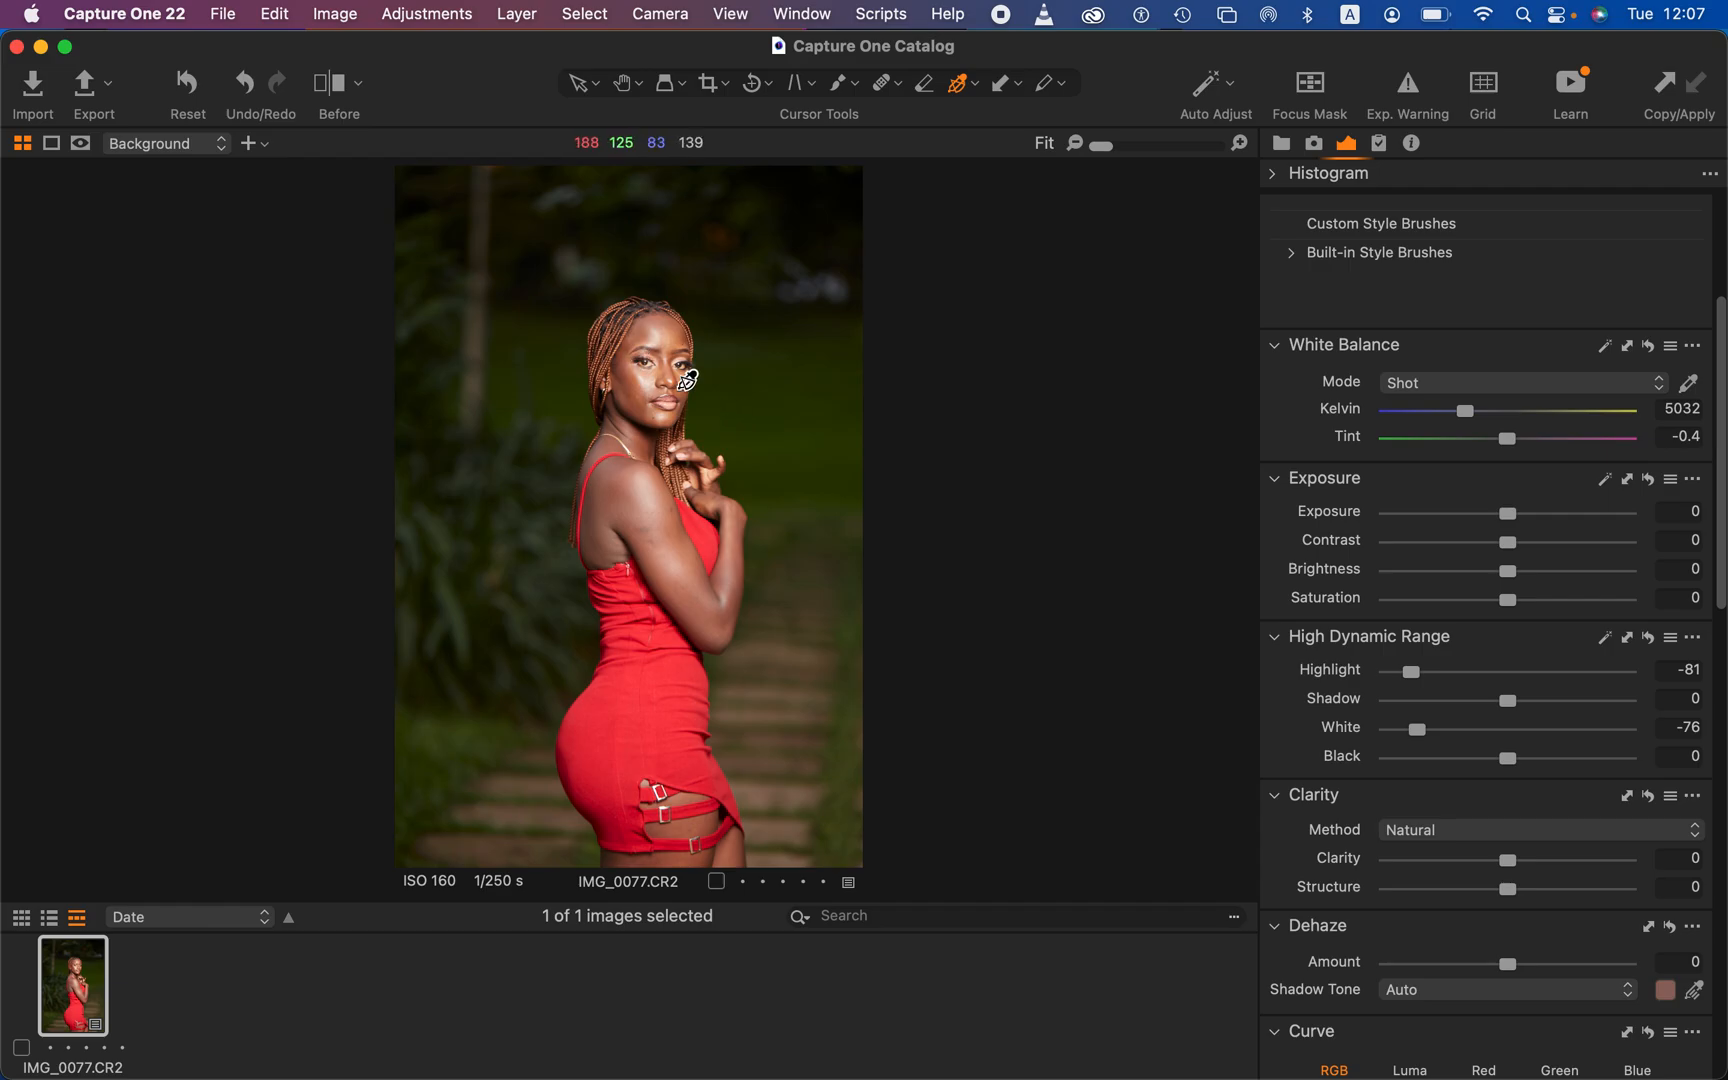
Step: Set the photo's Exposure to -0.19 and Contrast to 4, and lower the High Dynamic Range Highlight to -90
left_click_drag(1508, 513, 1506, 519)
left_click_drag(1415, 671, 1400, 672)
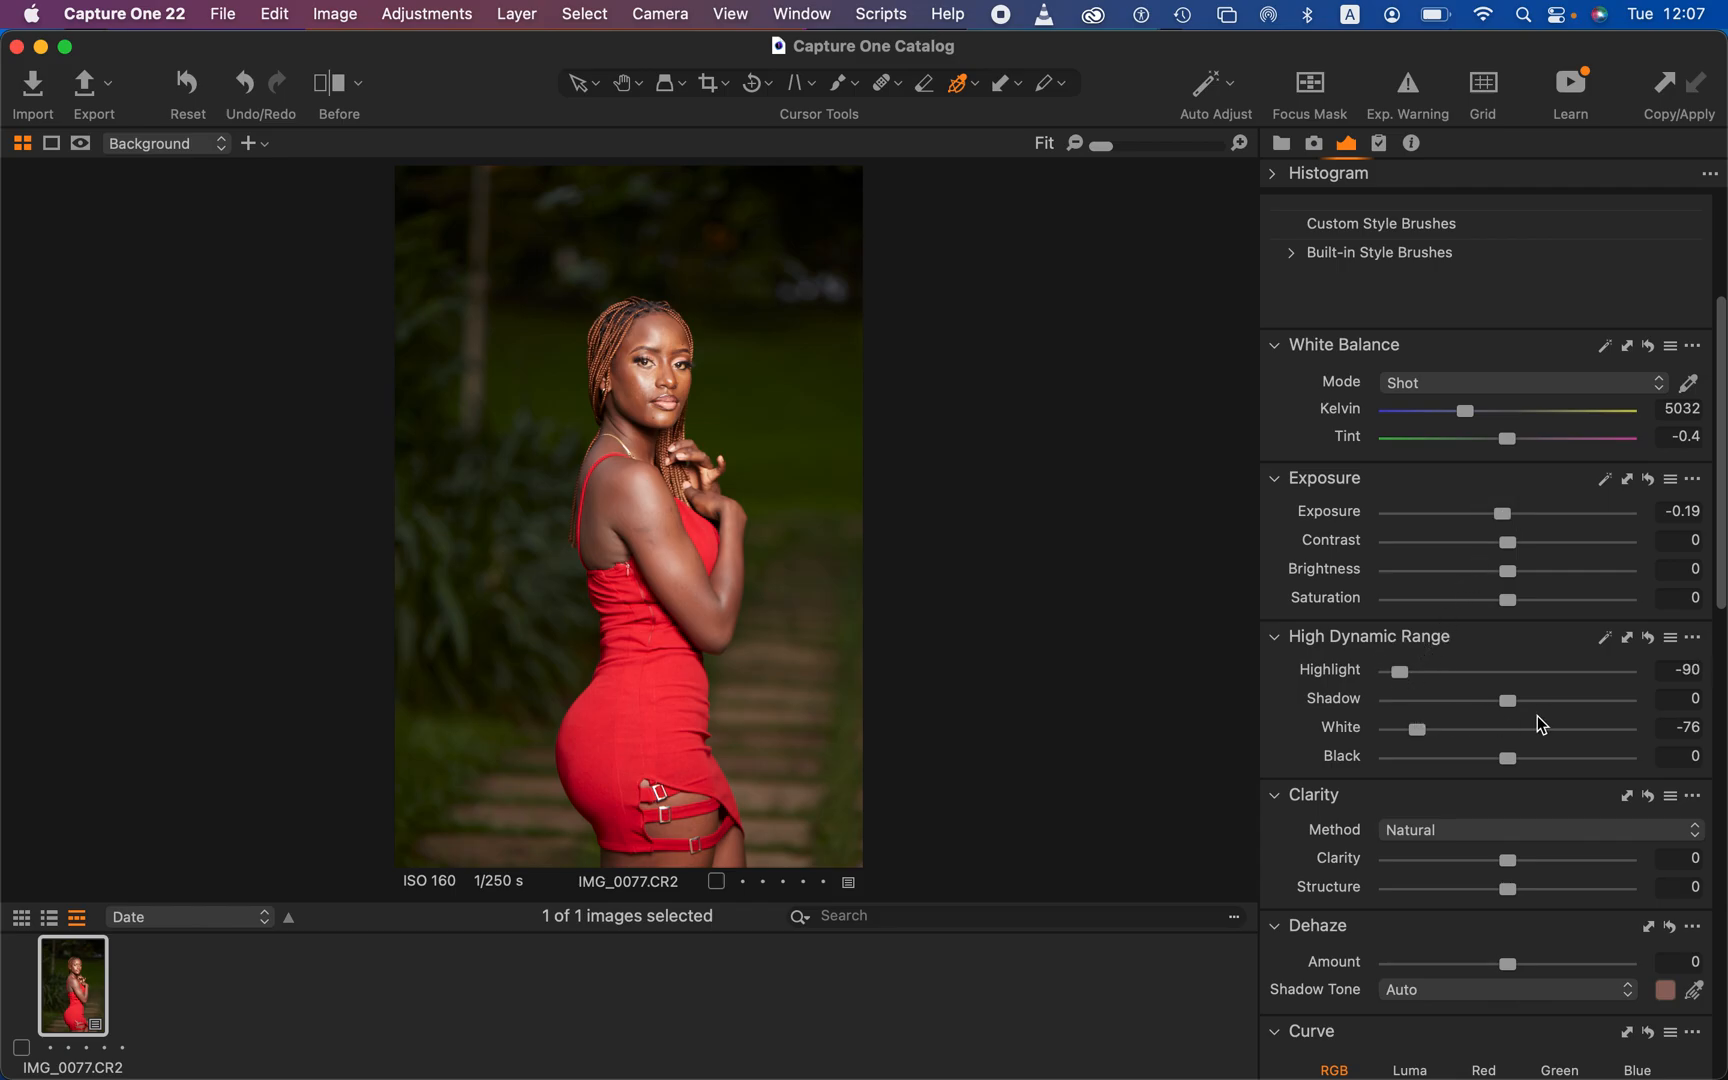
left_click_drag(1509, 550, 1517, 549)
Step: Raise the RGB Levels black input point to 3 and set the High Dynamic Range Shadow to 2
left_click_drag(1716, 526, 1717, 771)
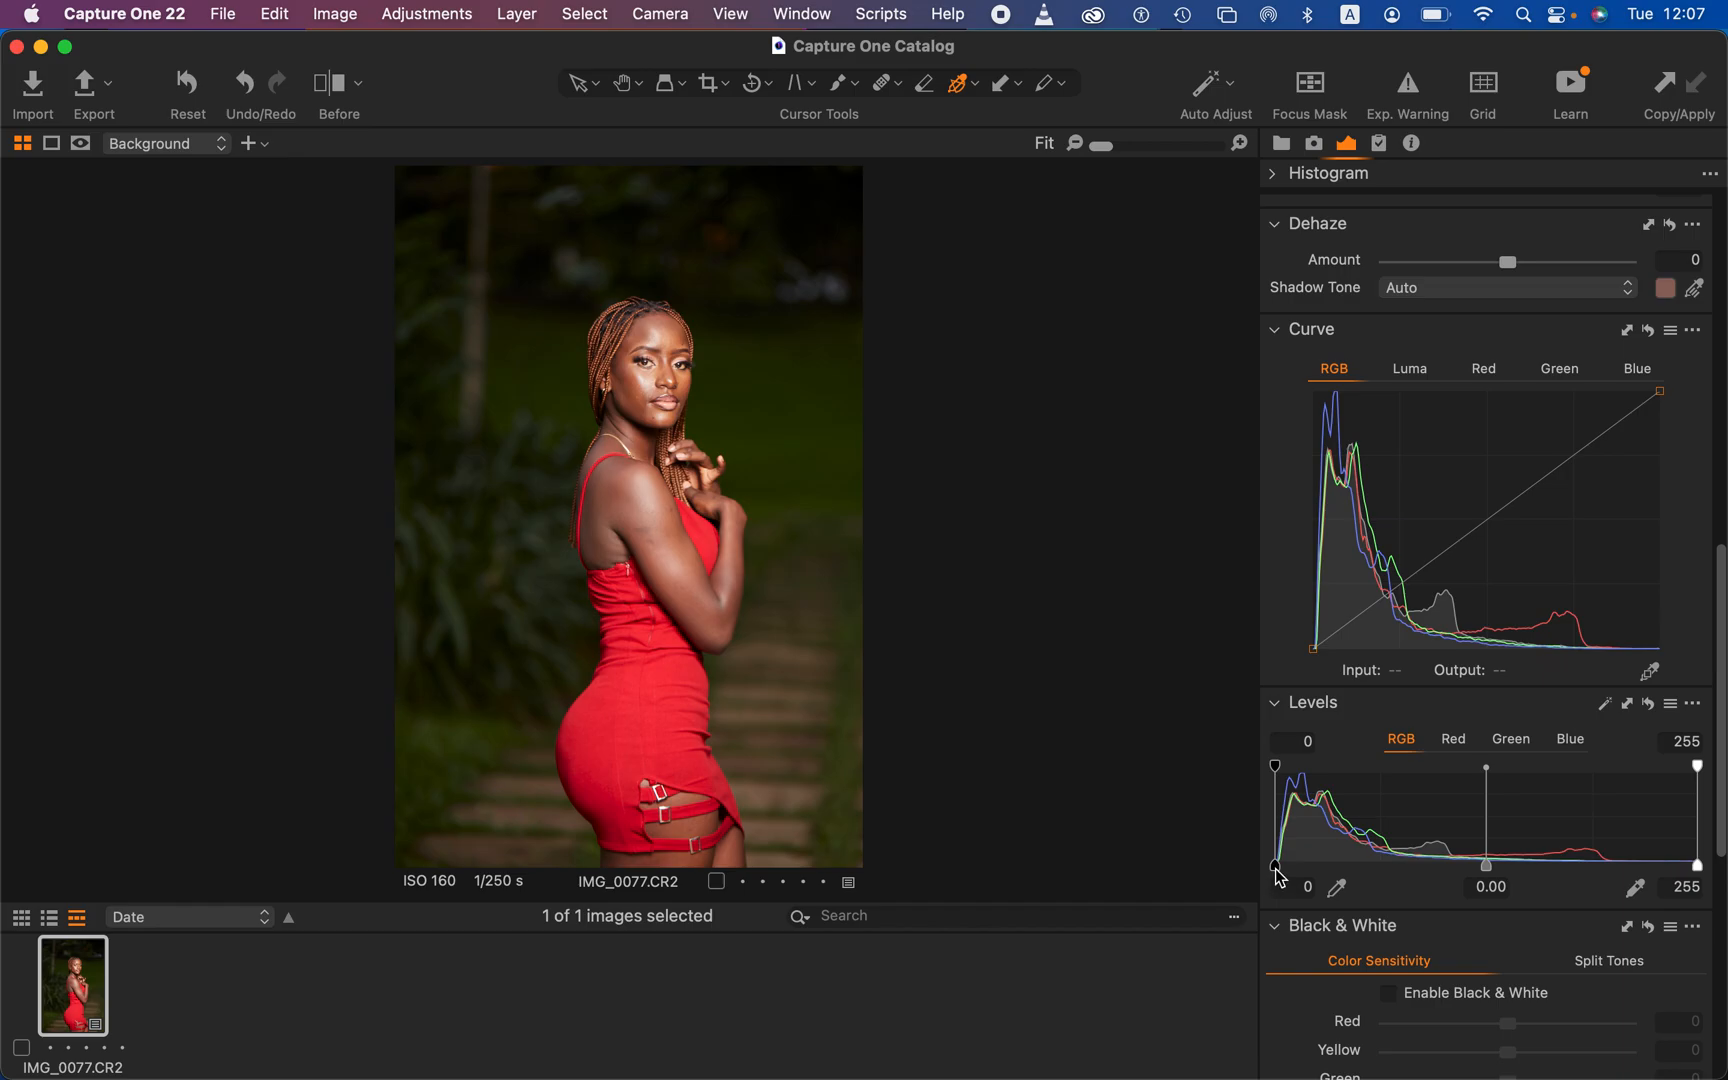
left_click_drag(1276, 866, 1280, 869)
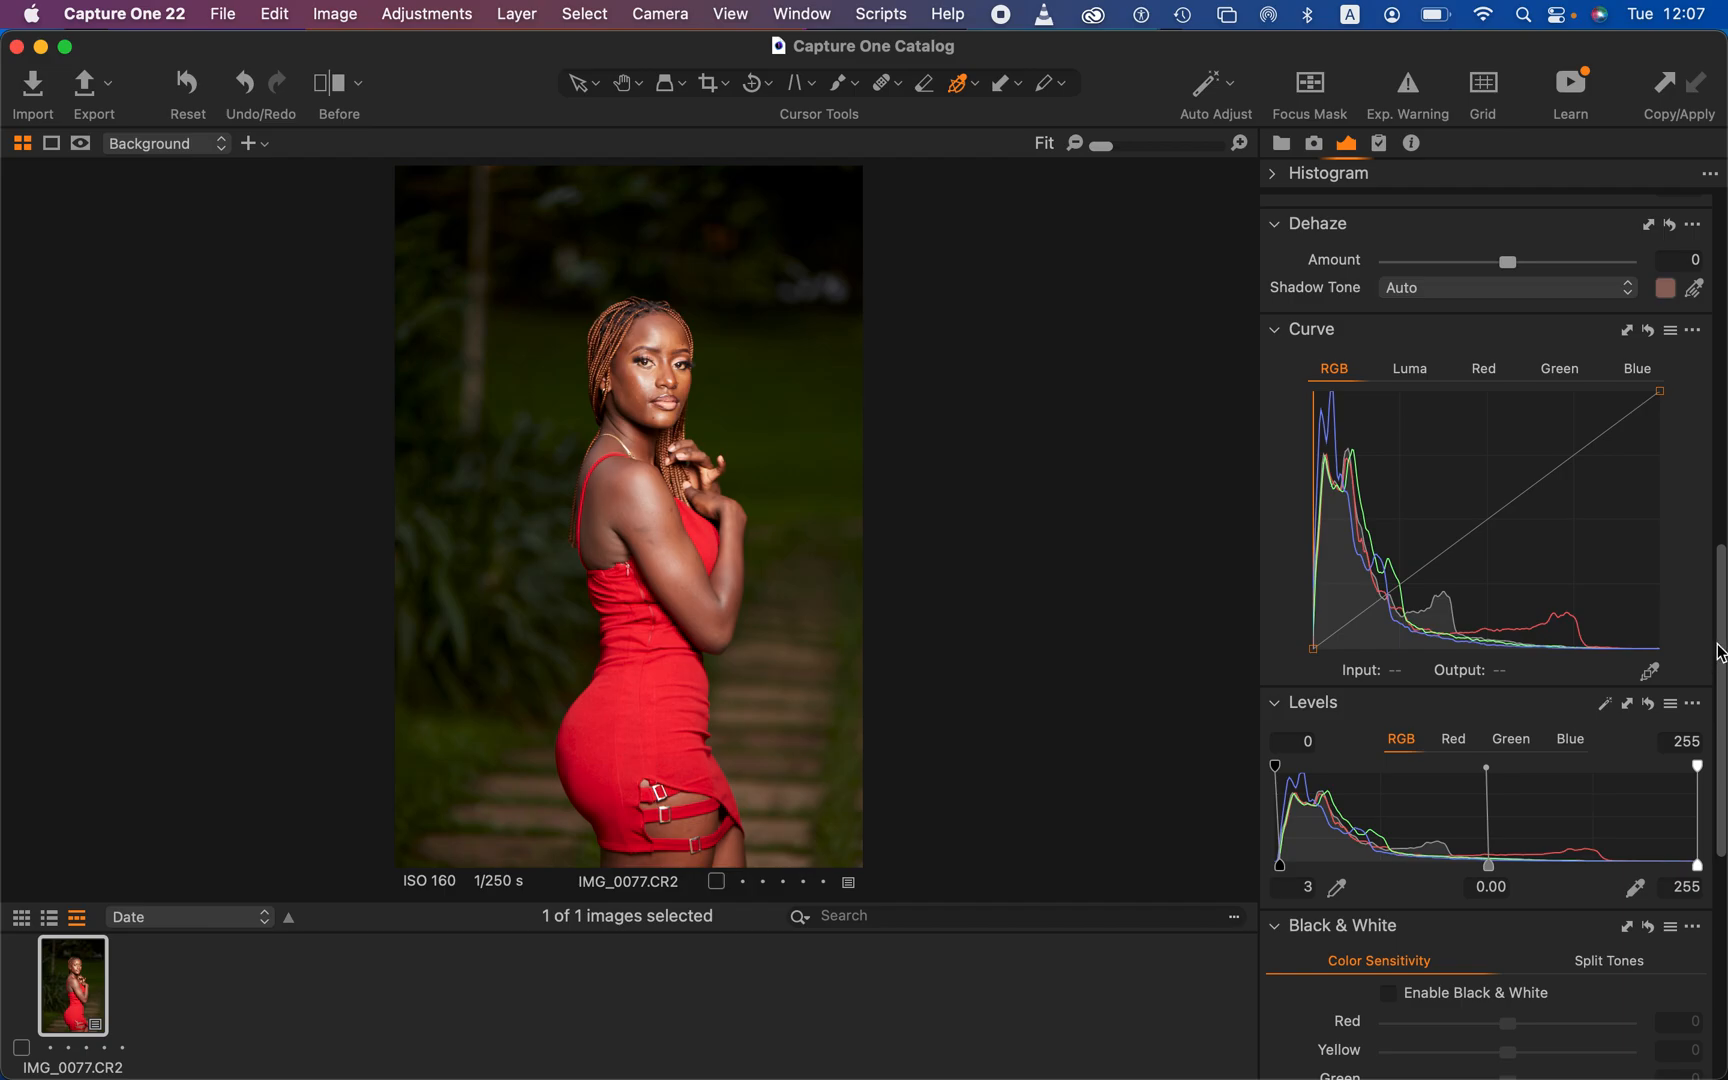
scroll(1708, 661, "up", 10)
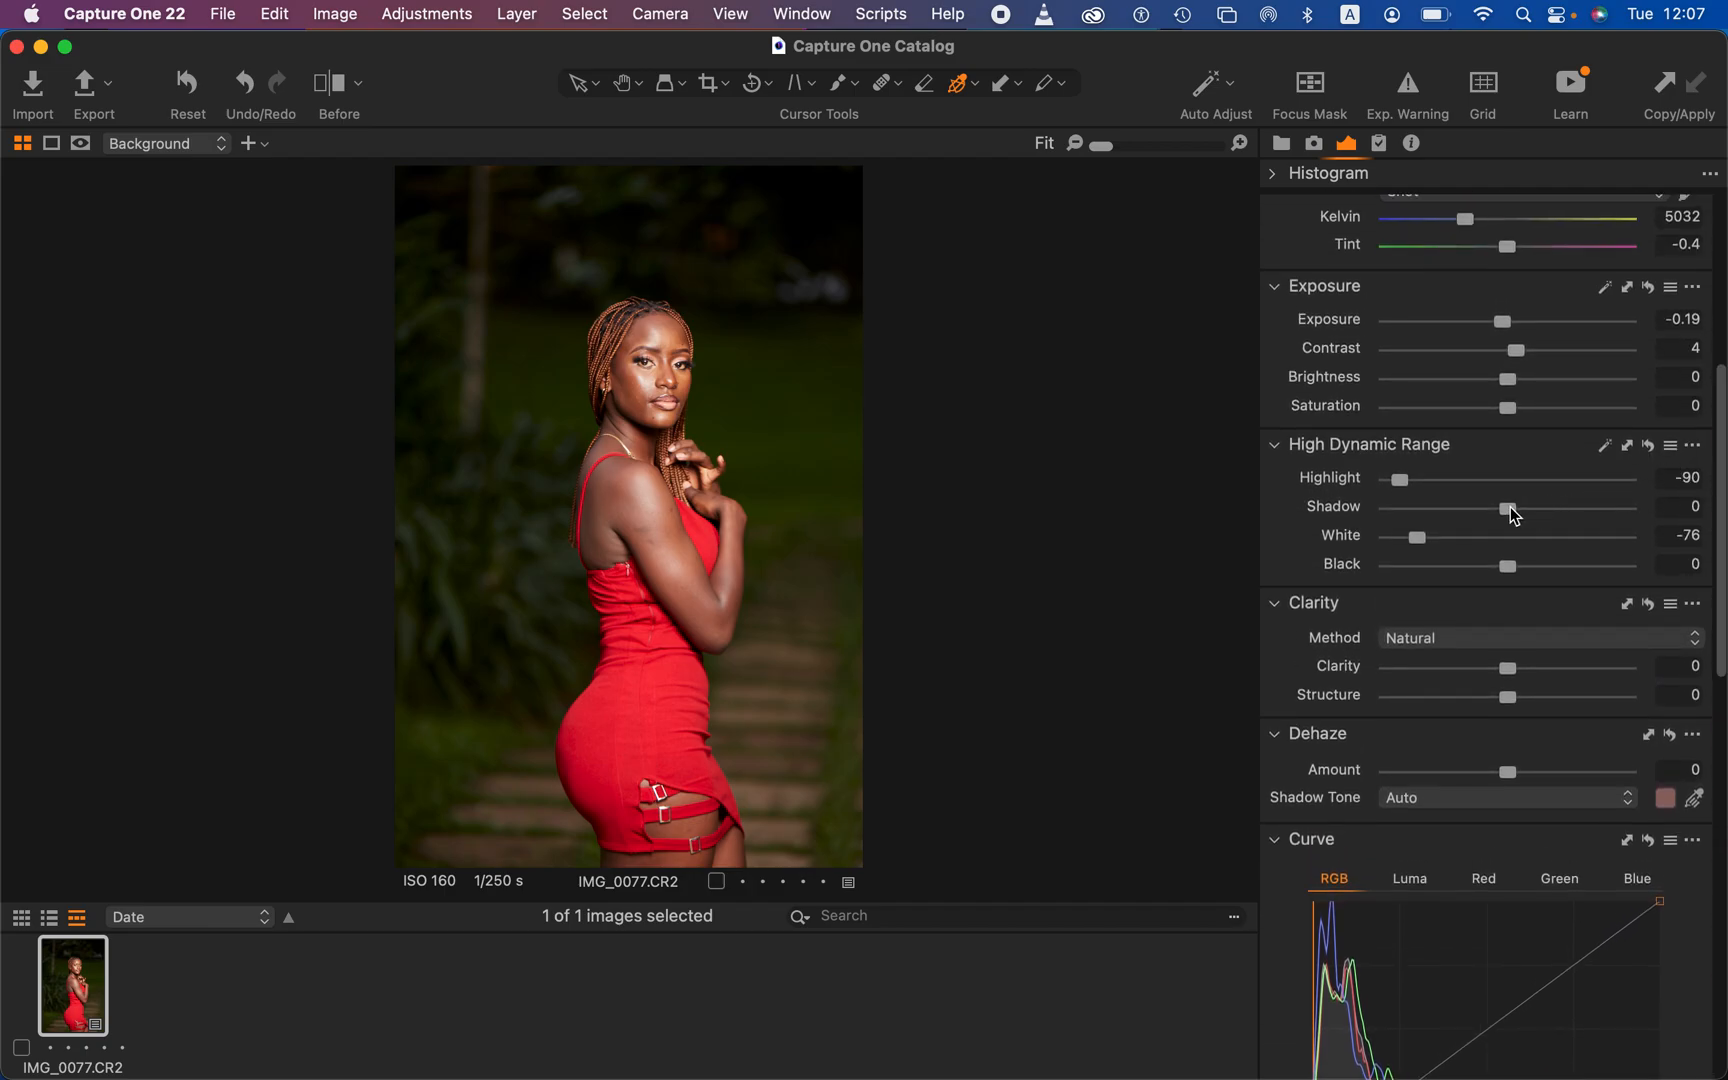
left_click_drag(1508, 508, 1516, 517)
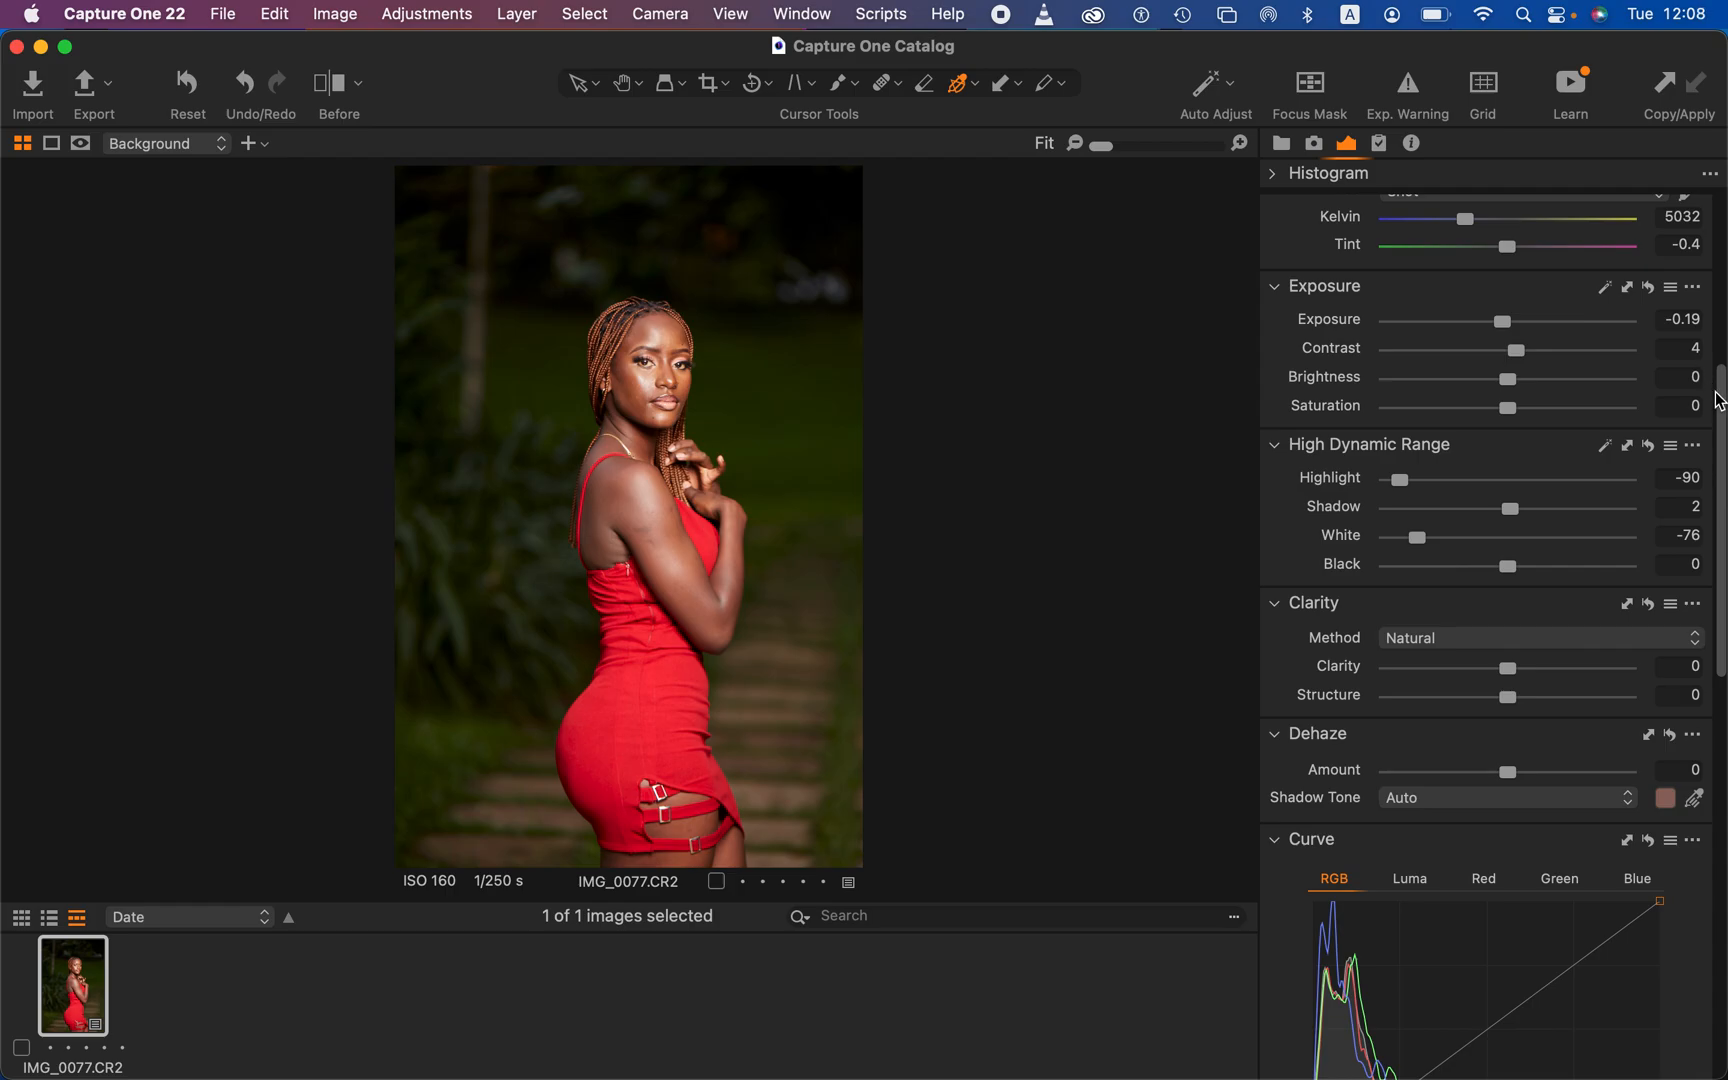
Step: Warm the background layer's white balance by setting Kelvin to 5494
left_click_drag(1722, 396, 1722, 323)
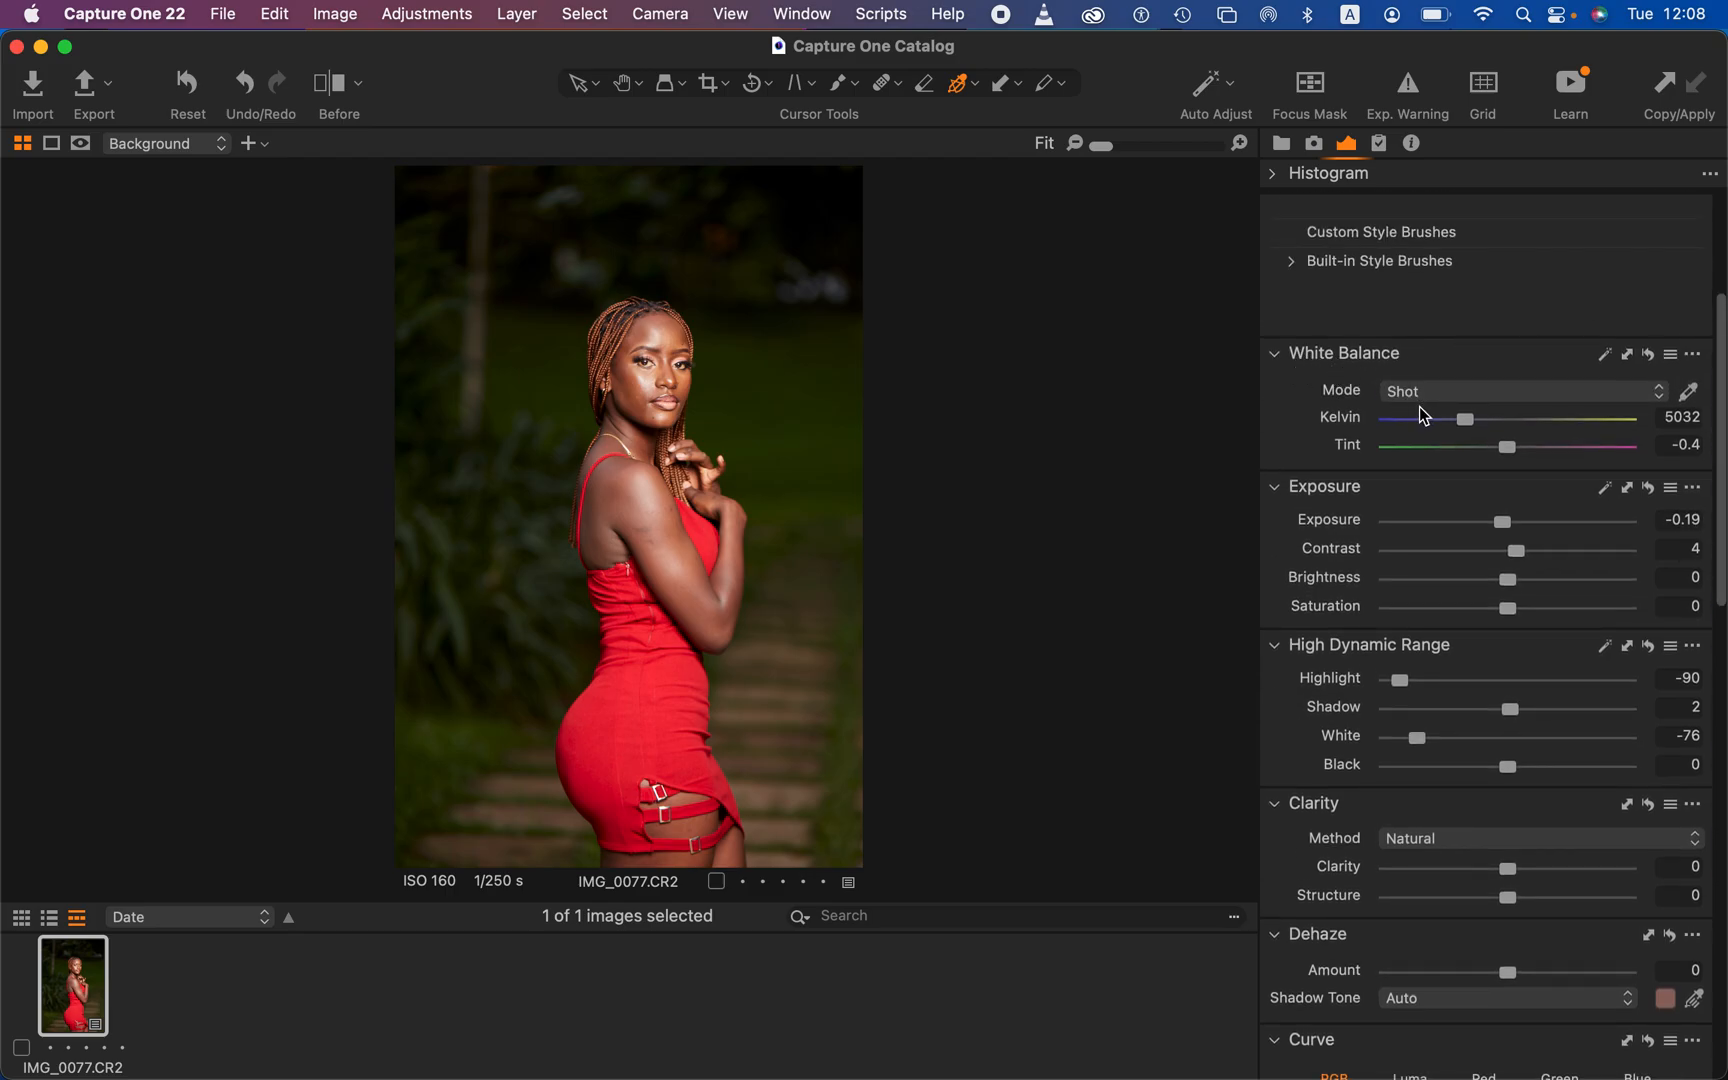
left_click(1468, 421)
left_click_drag(1470, 425, 1483, 430)
left_click_drag(1477, 428, 1479, 429)
Step: Add a new filled adjustment layer and check its mask coverage over the photo
scroll(1512, 543, "up", 5)
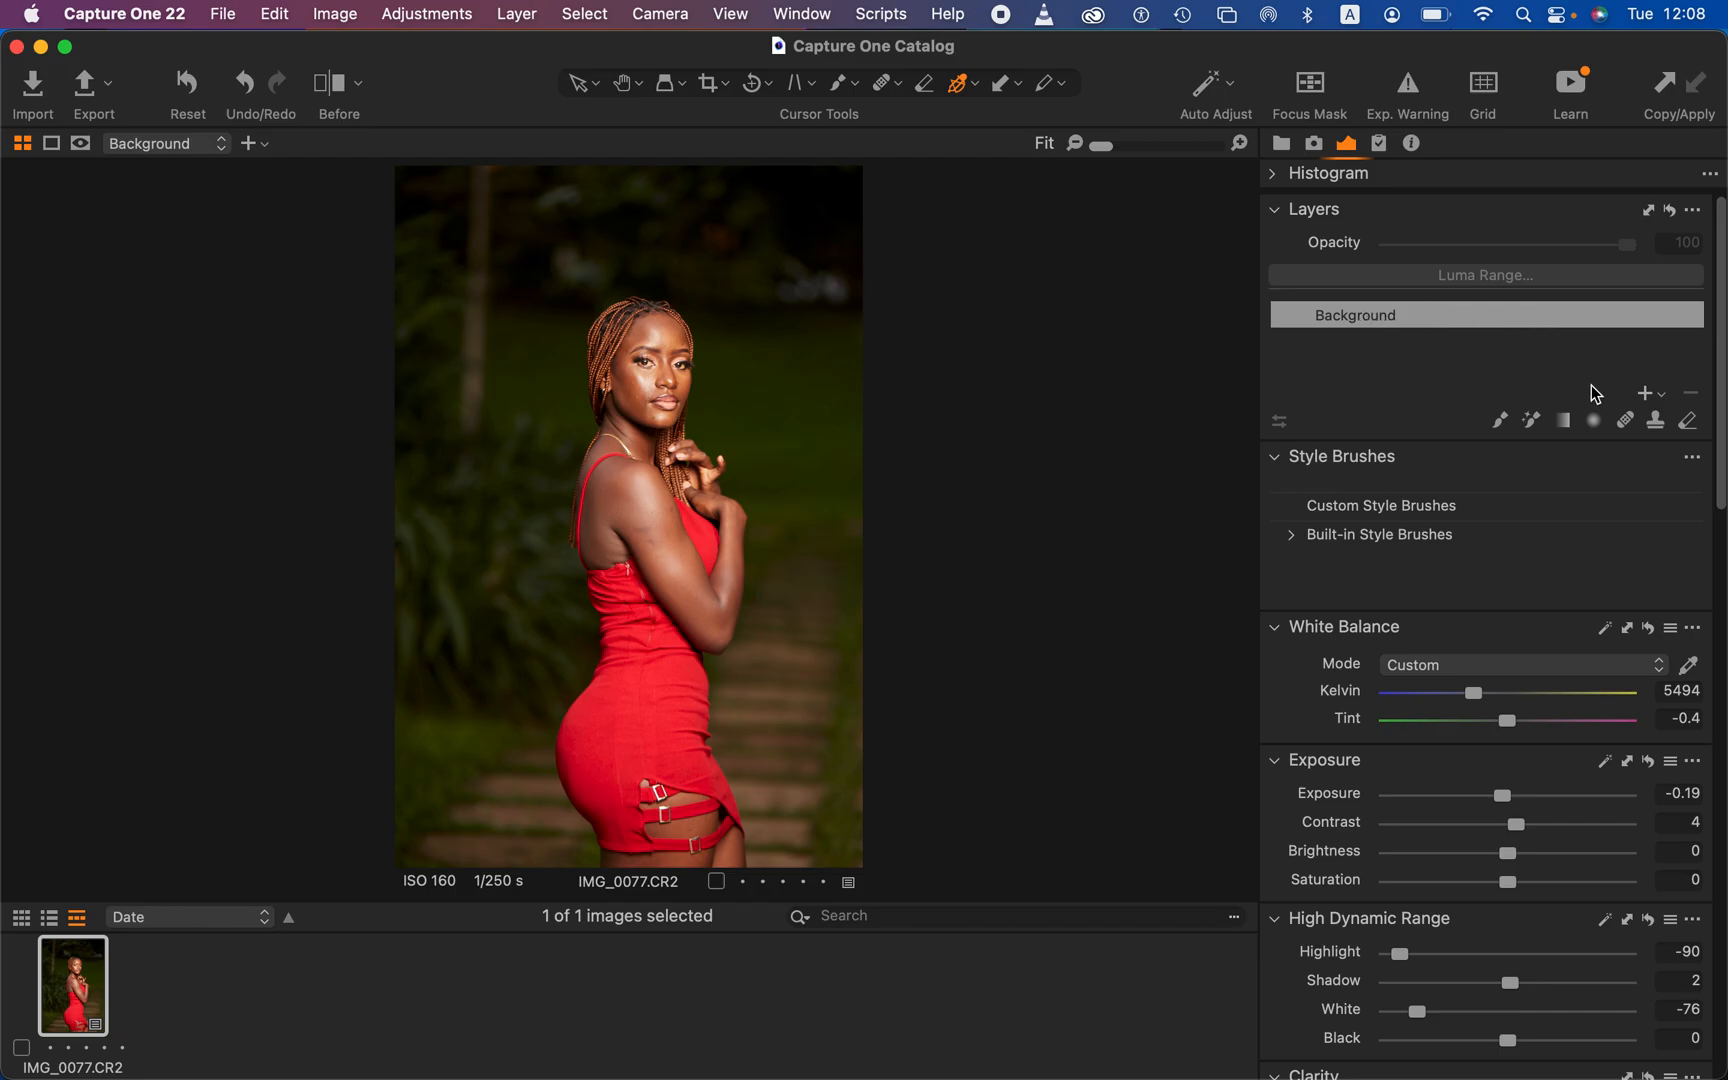
left_click(1646, 394)
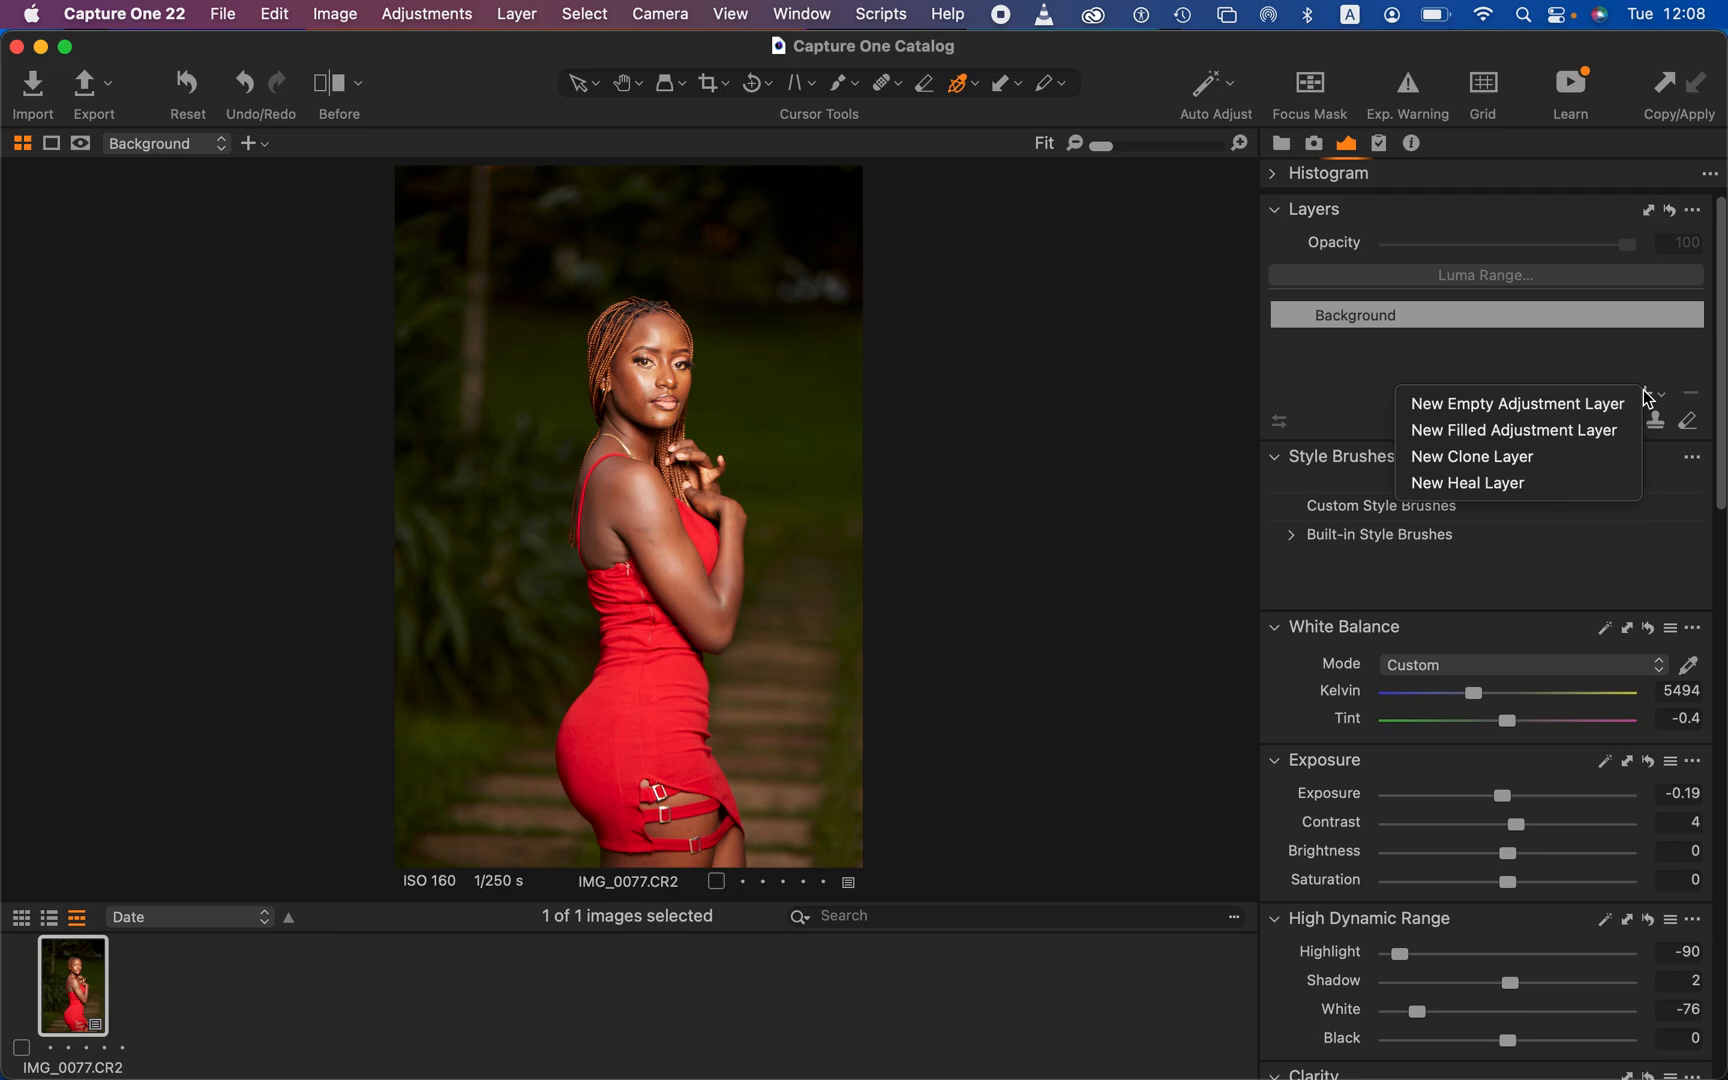
left_click(1556, 432)
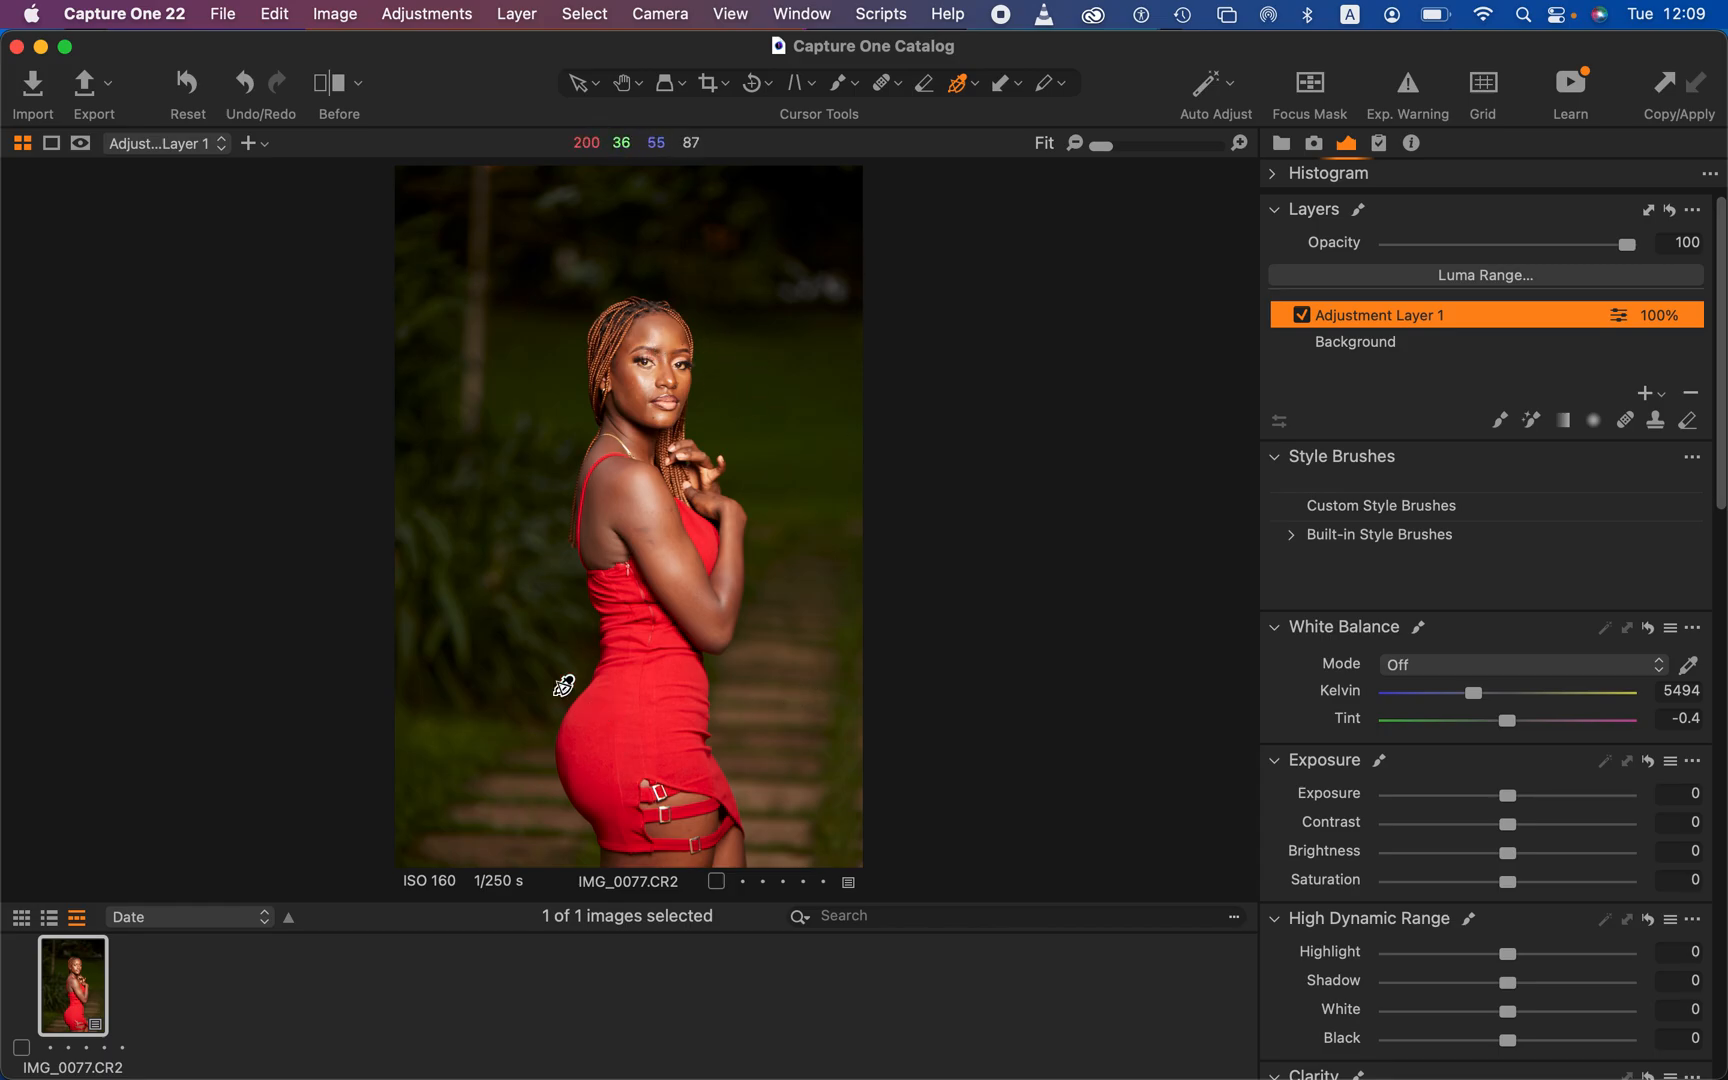
left_click(823, 288)
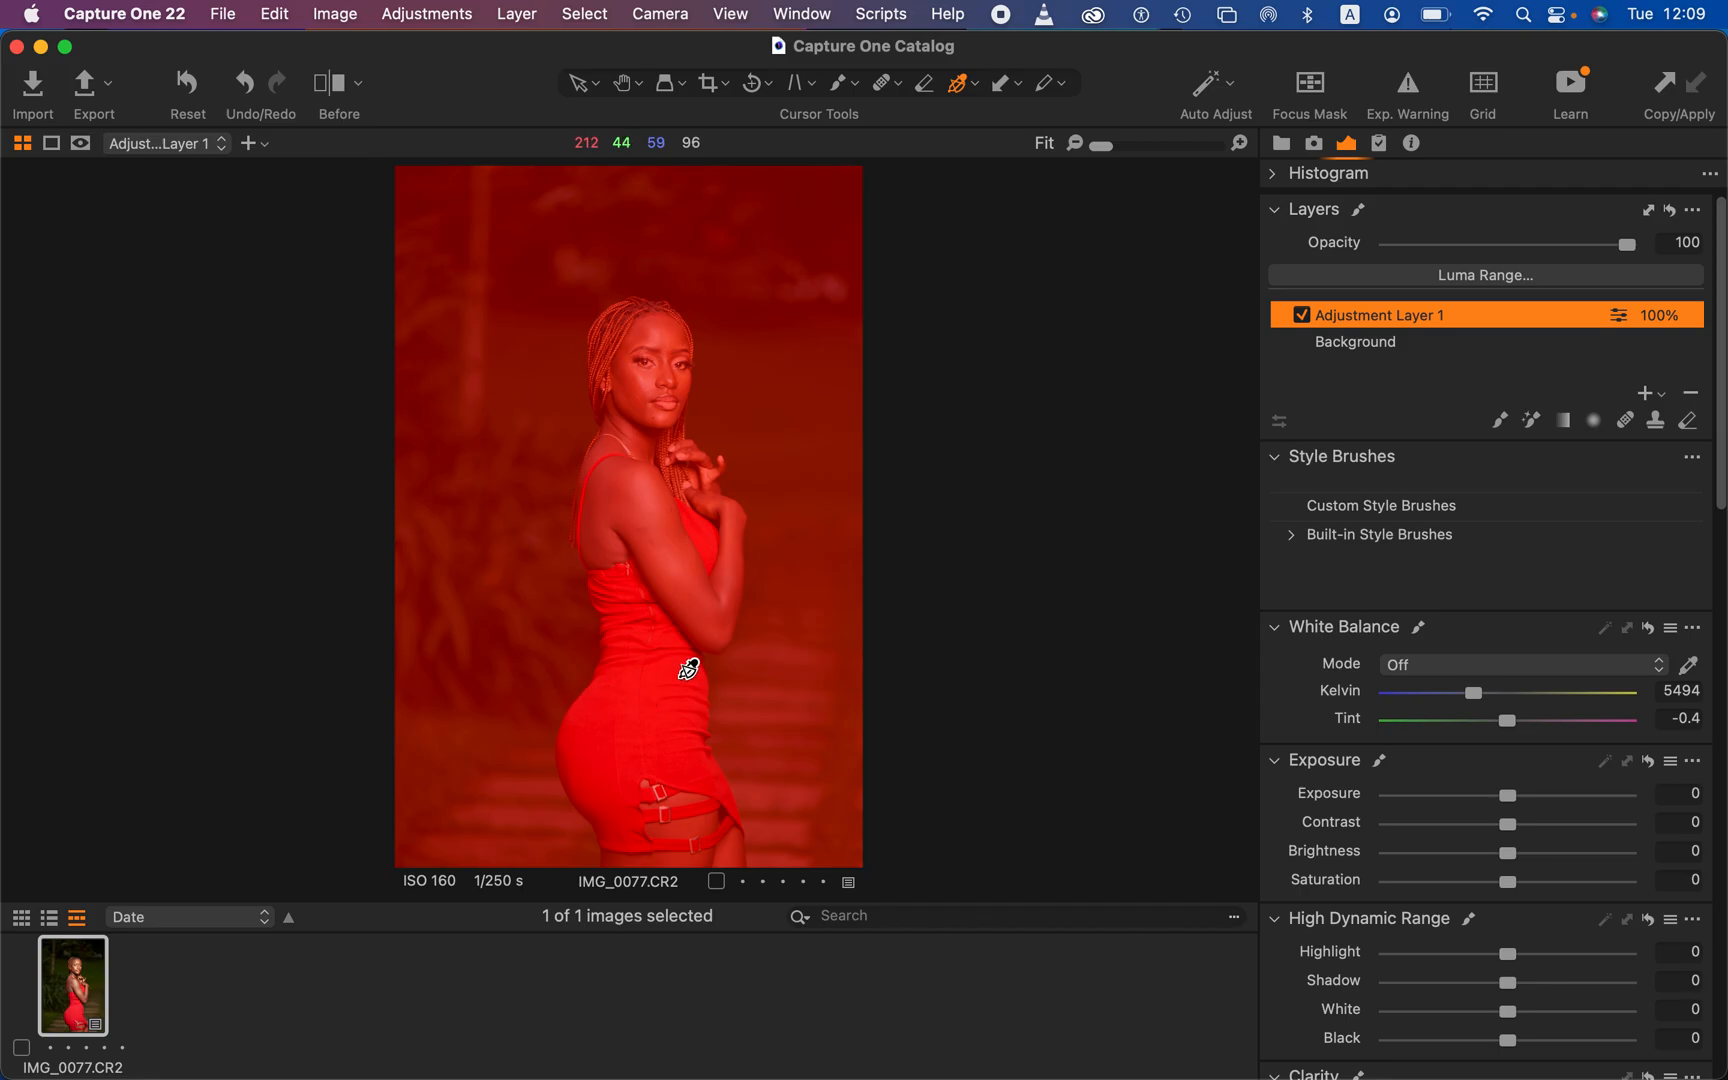
key("super+z")
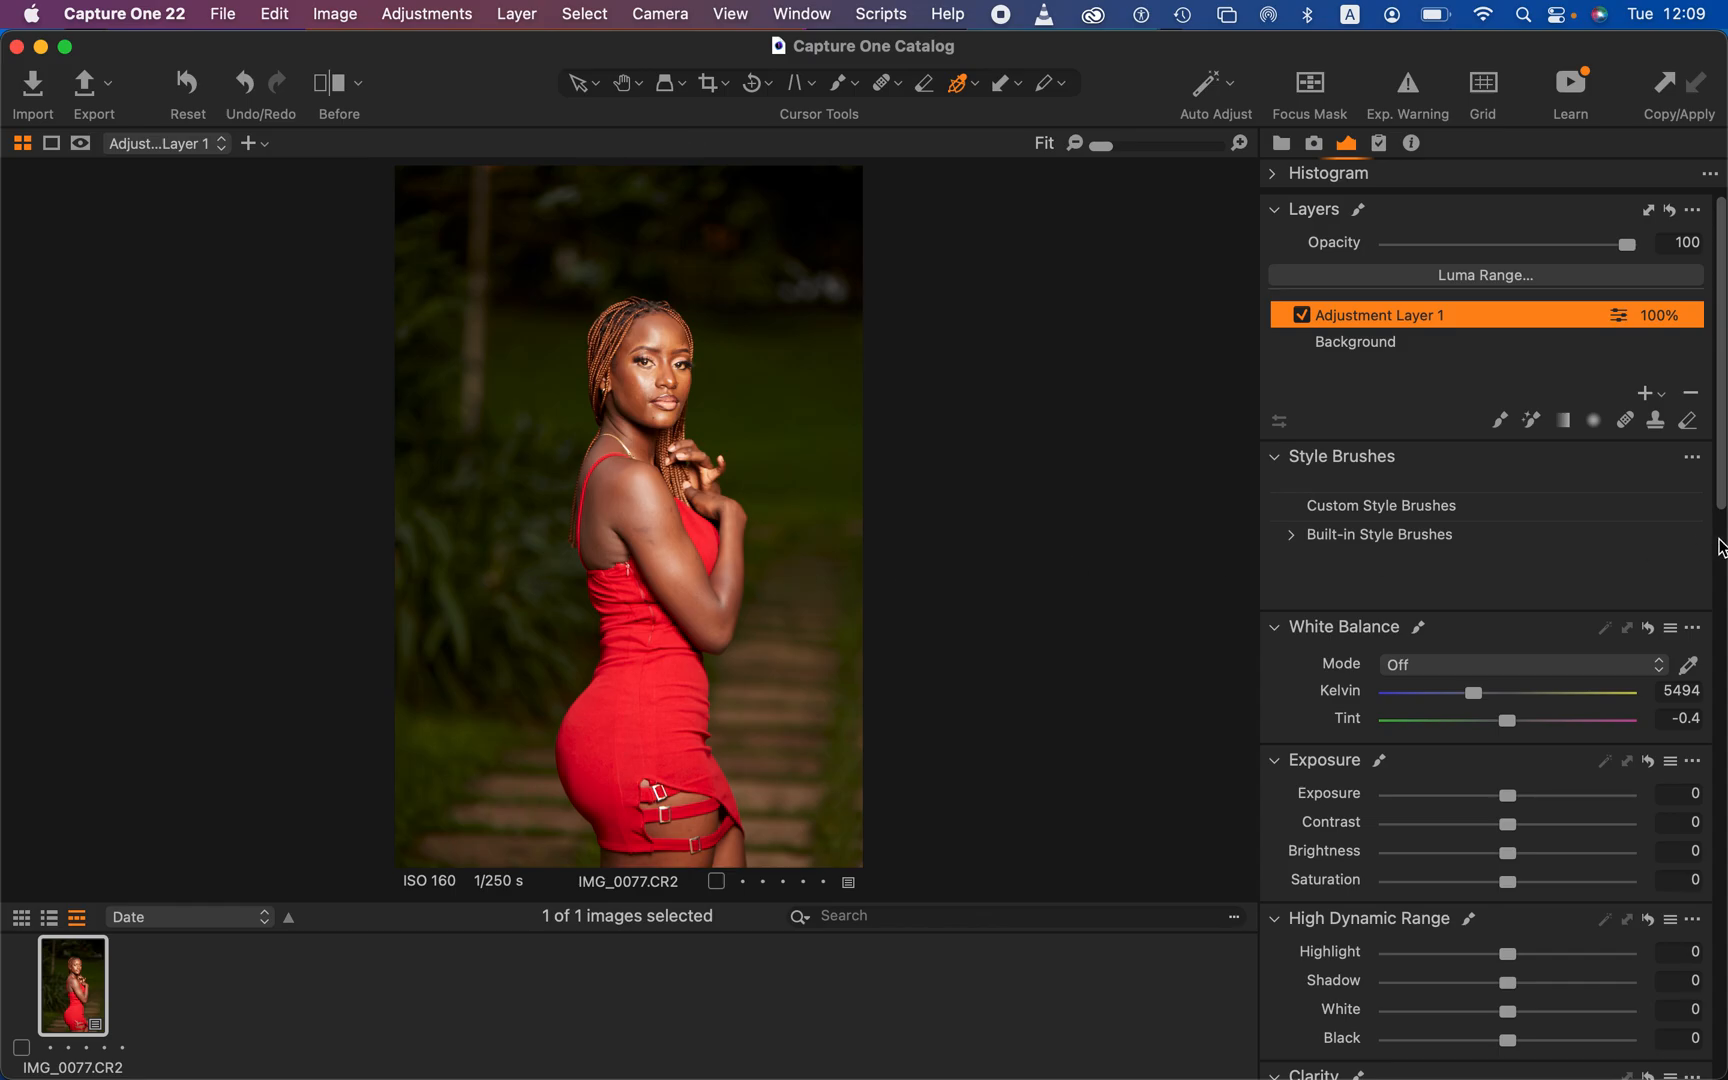
Step: Set the green range's hue to 26.8 in the basic Color Editor on Adjustment Layer 1
left_click_drag(1720, 505, 1720, 1060)
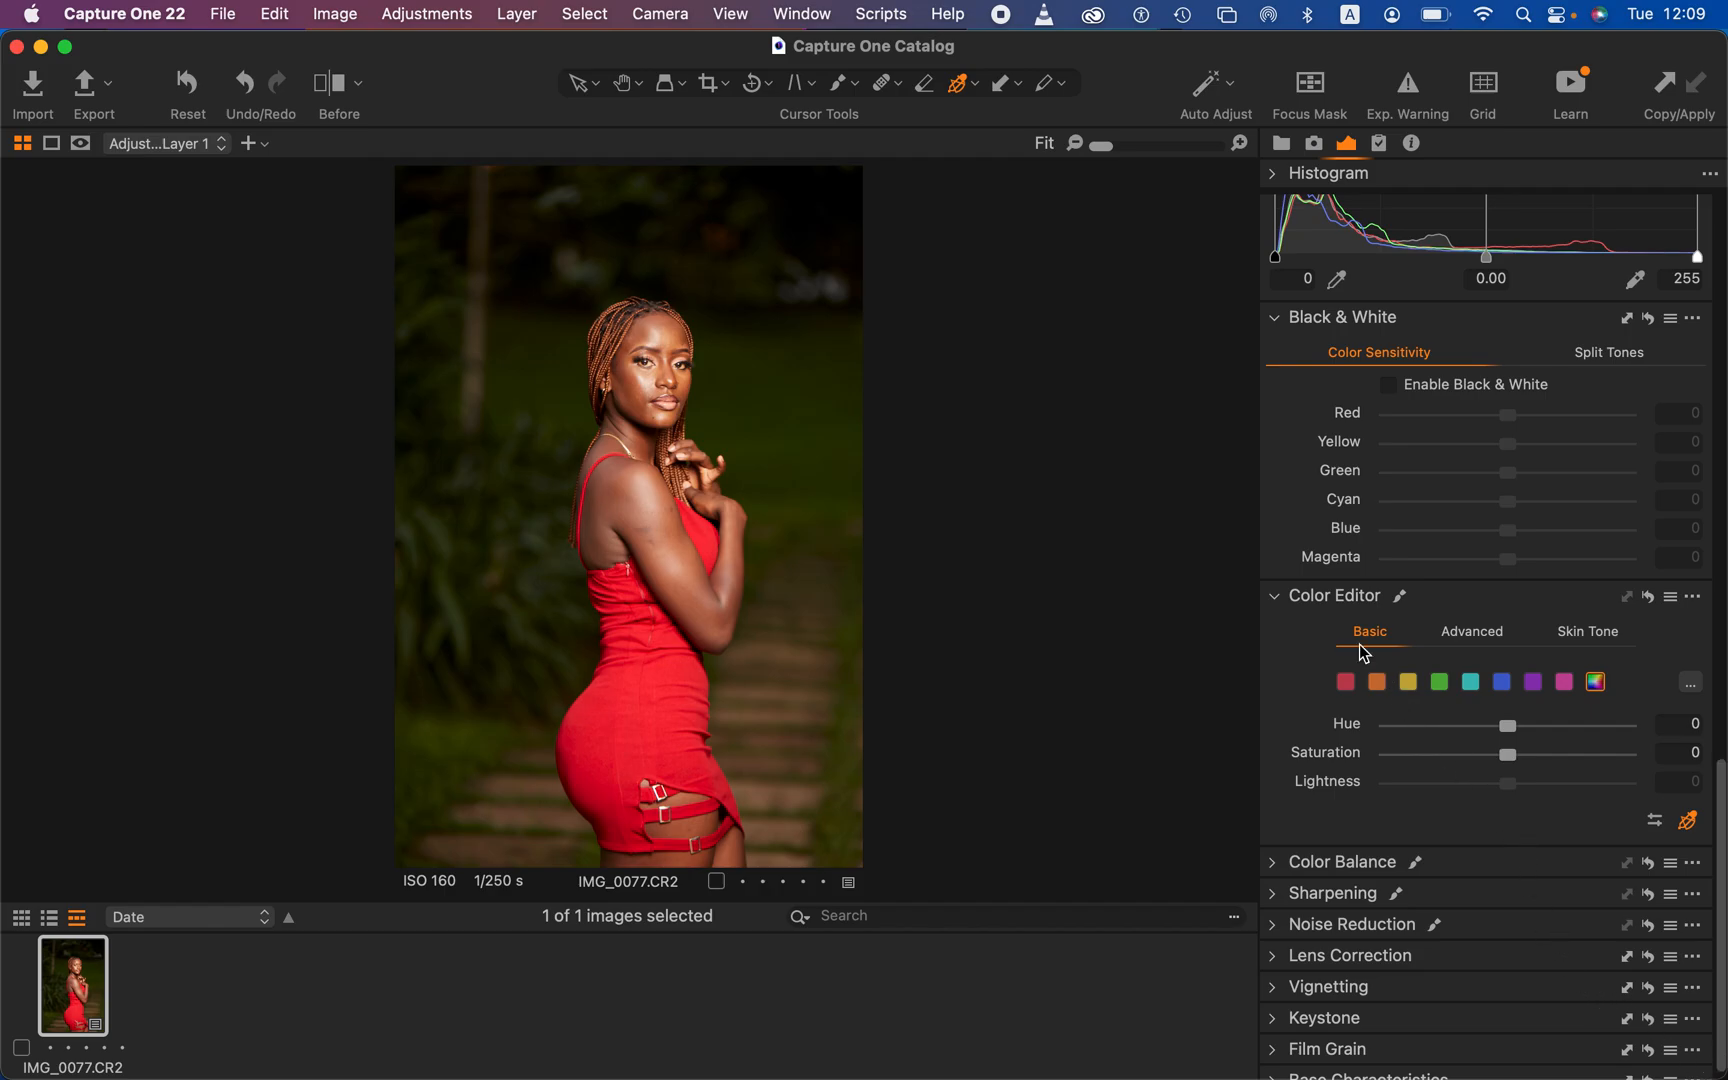
left_click(1347, 683)
left_click(1380, 681)
left_click(1408, 681)
left_click(1440, 683)
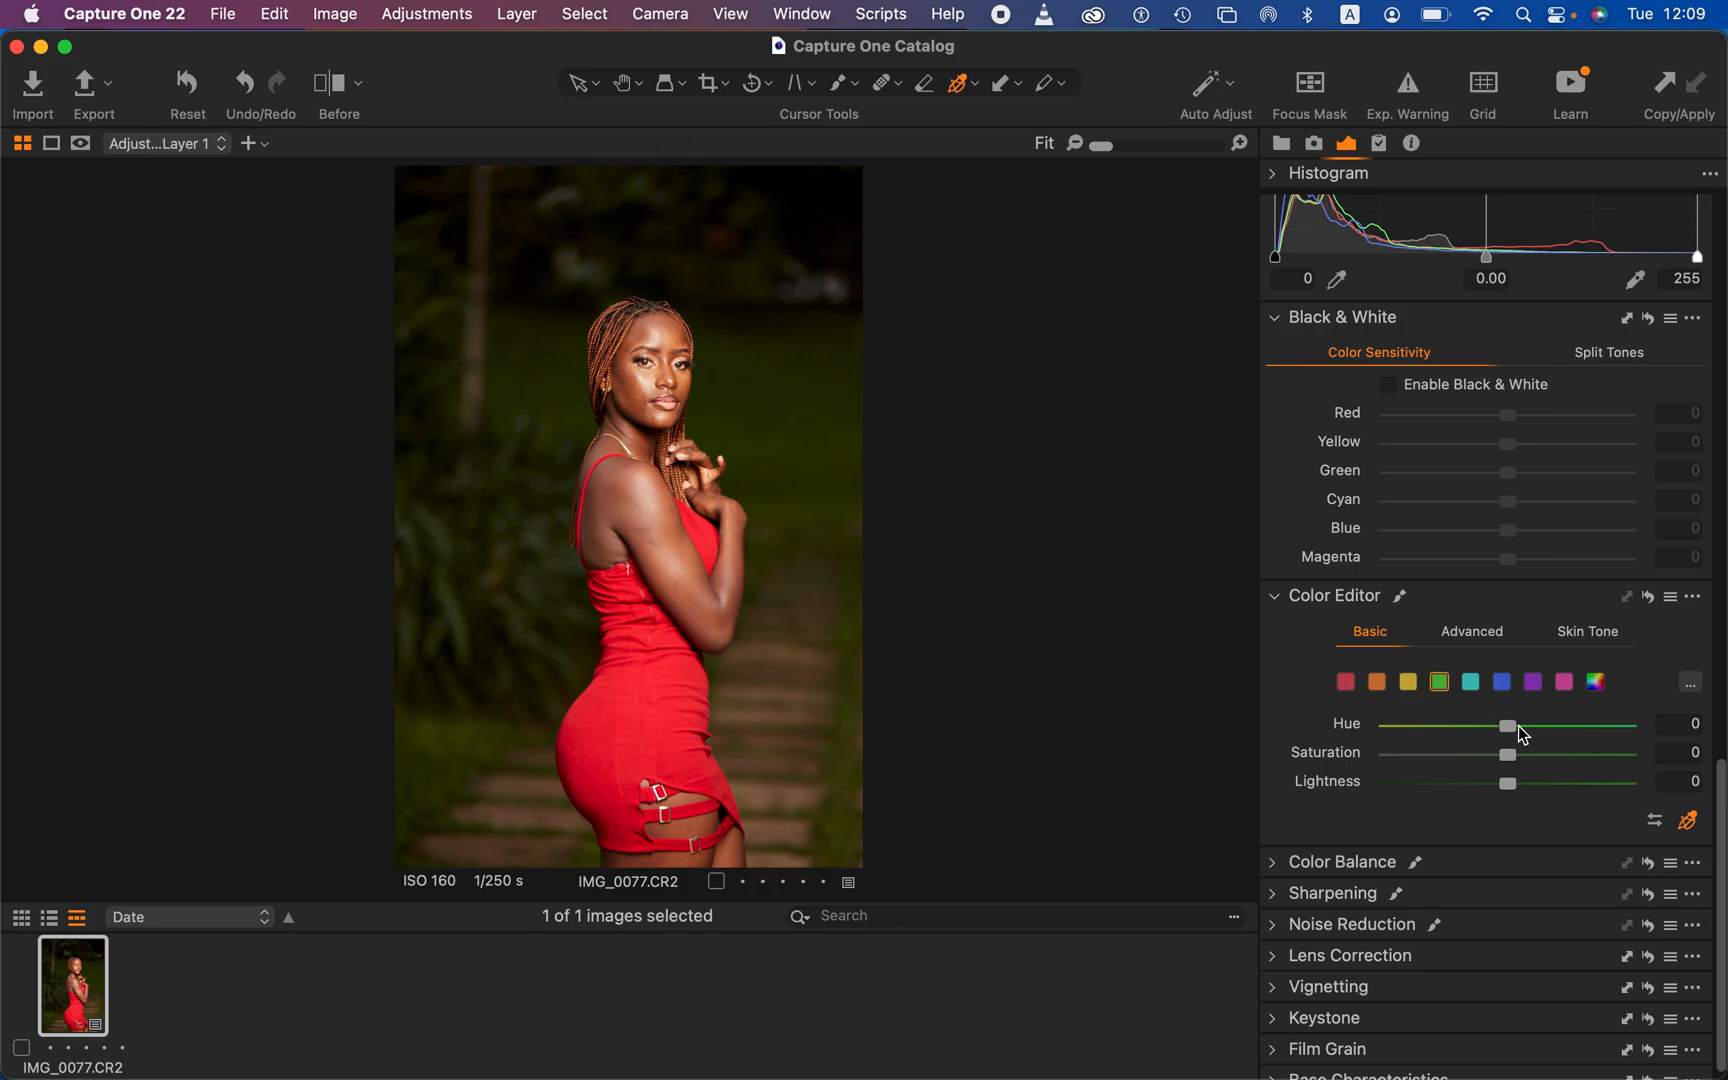
left_click_drag(1518, 728, 1622, 739)
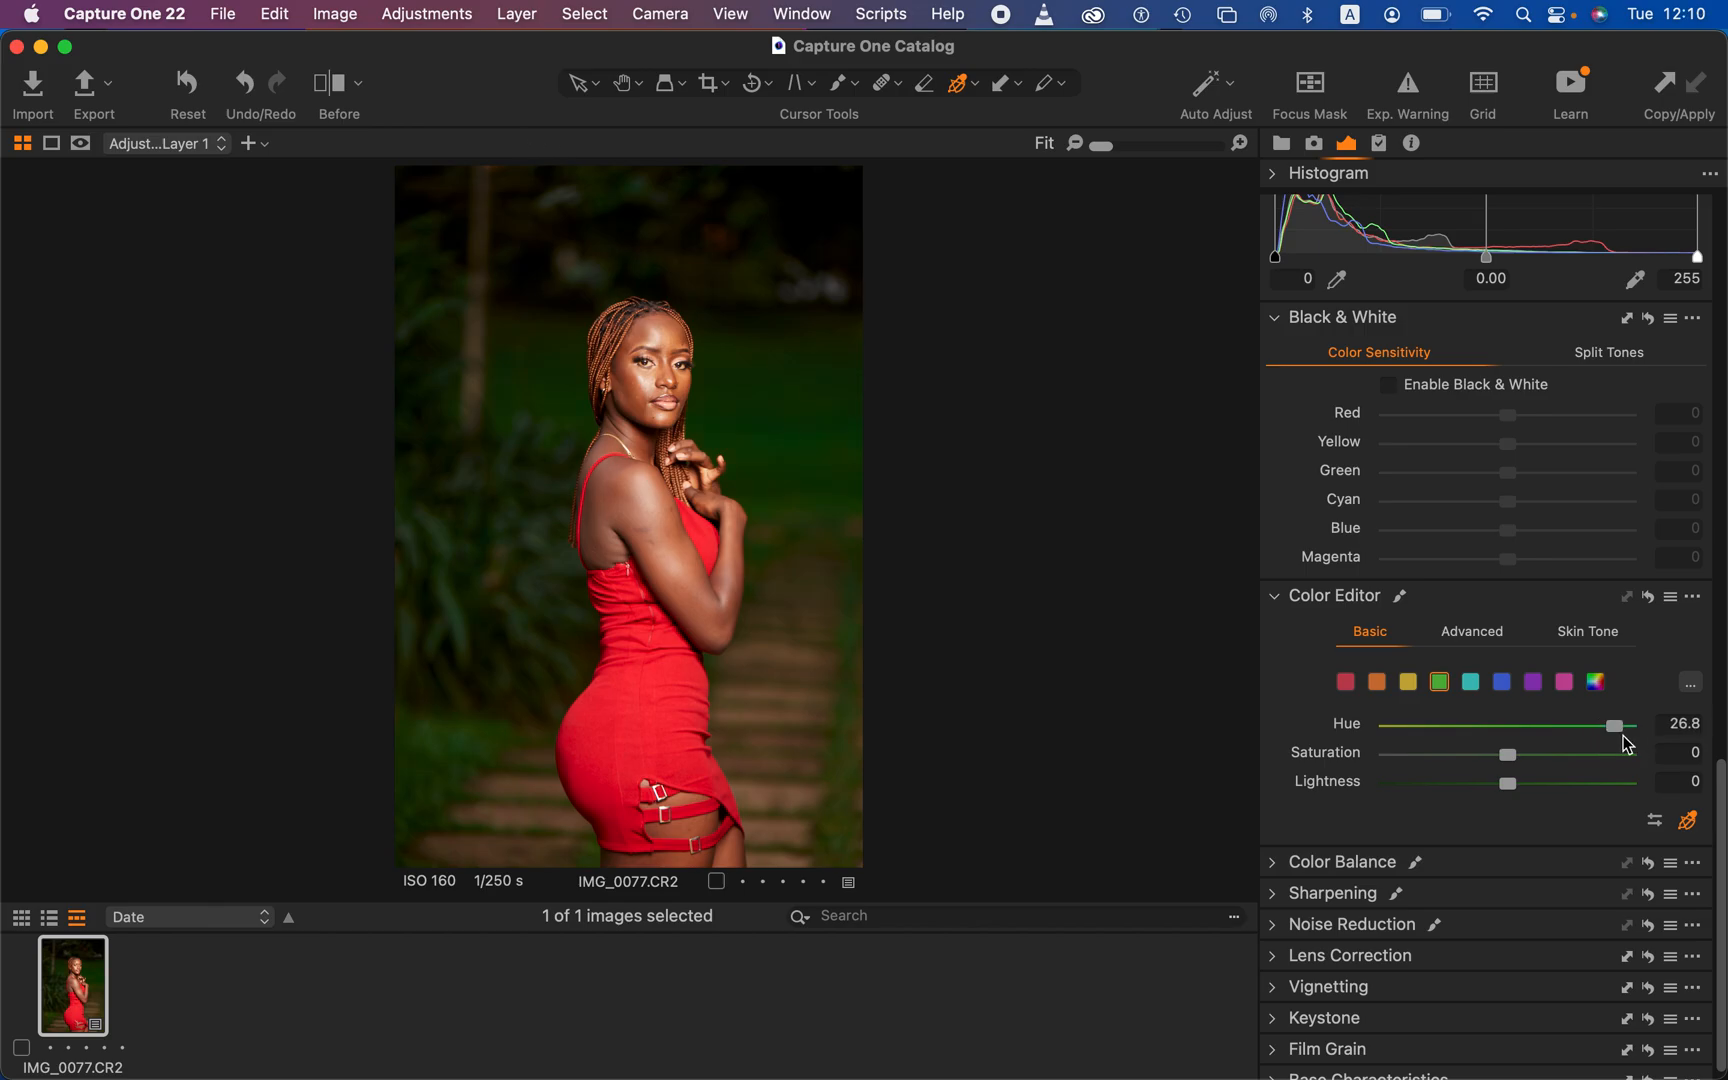
Step: Set the yellow range's hue to 27.9 and reduce its saturation, and set the green range's saturation to -41
left_click(1409, 684)
left_click_drag(1511, 729, 1623, 747)
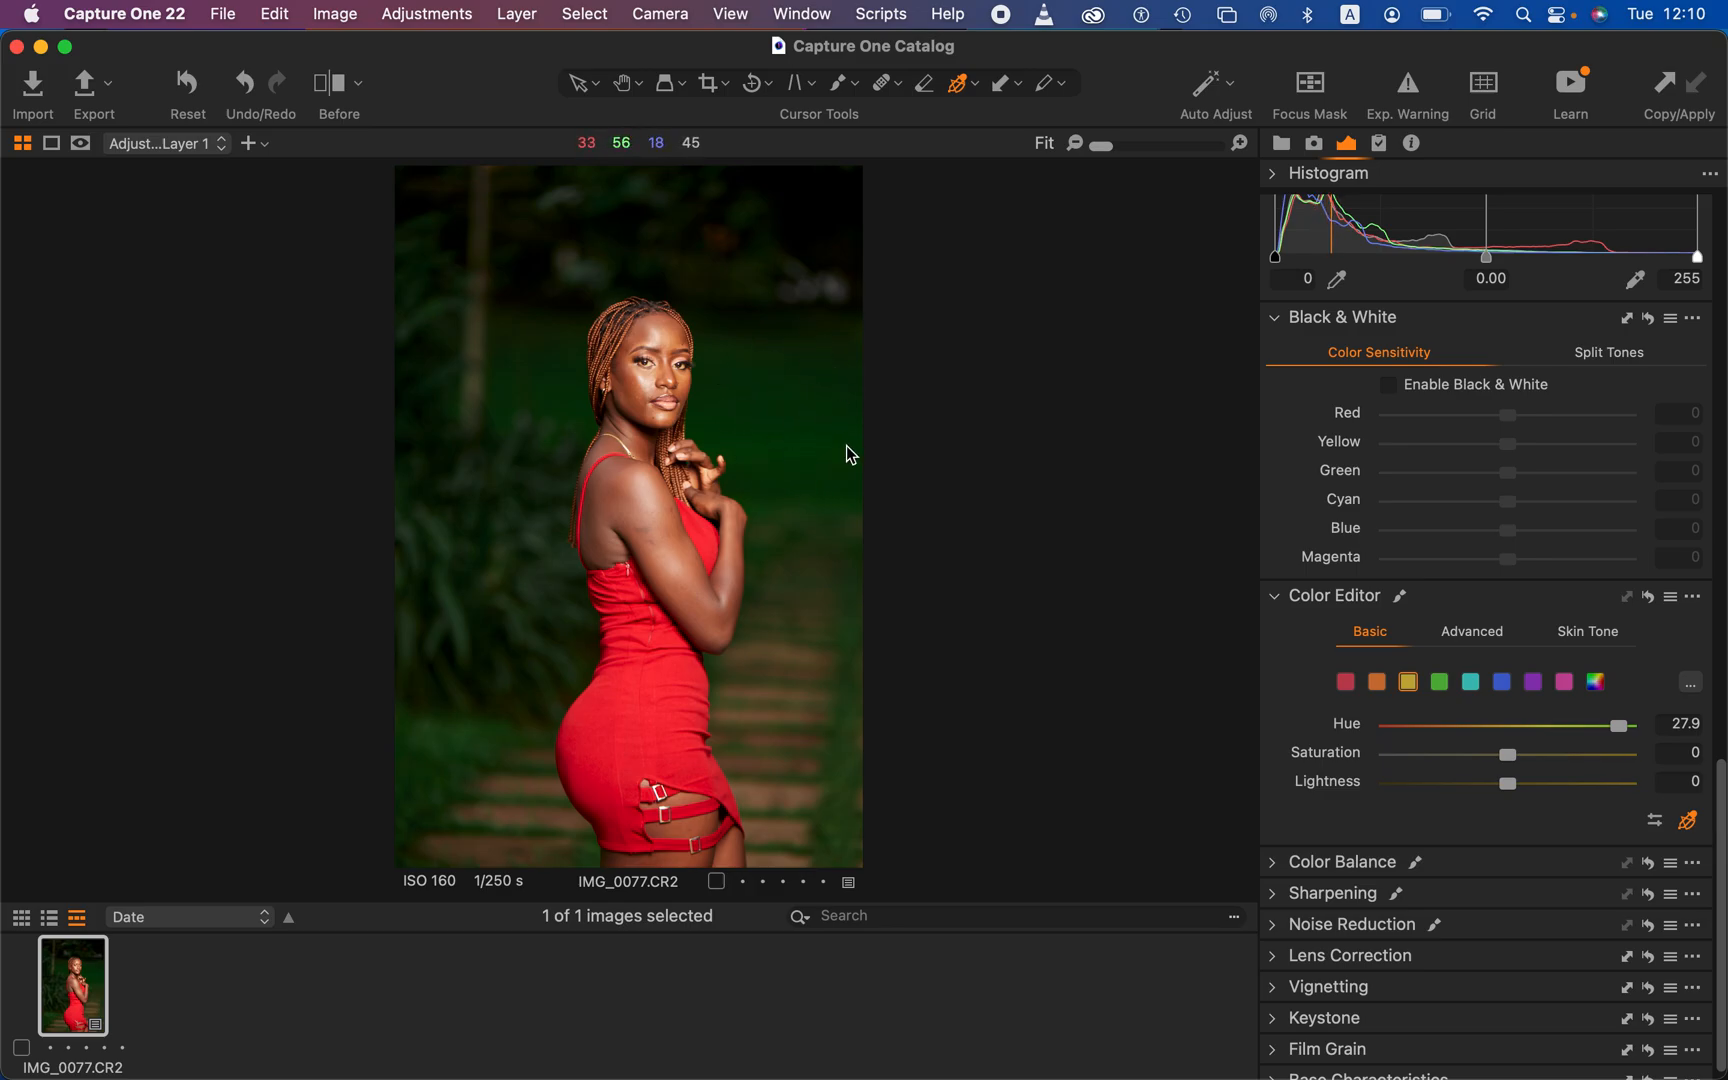
left_click_drag(1492, 753, 1455, 760)
left_click(1440, 684)
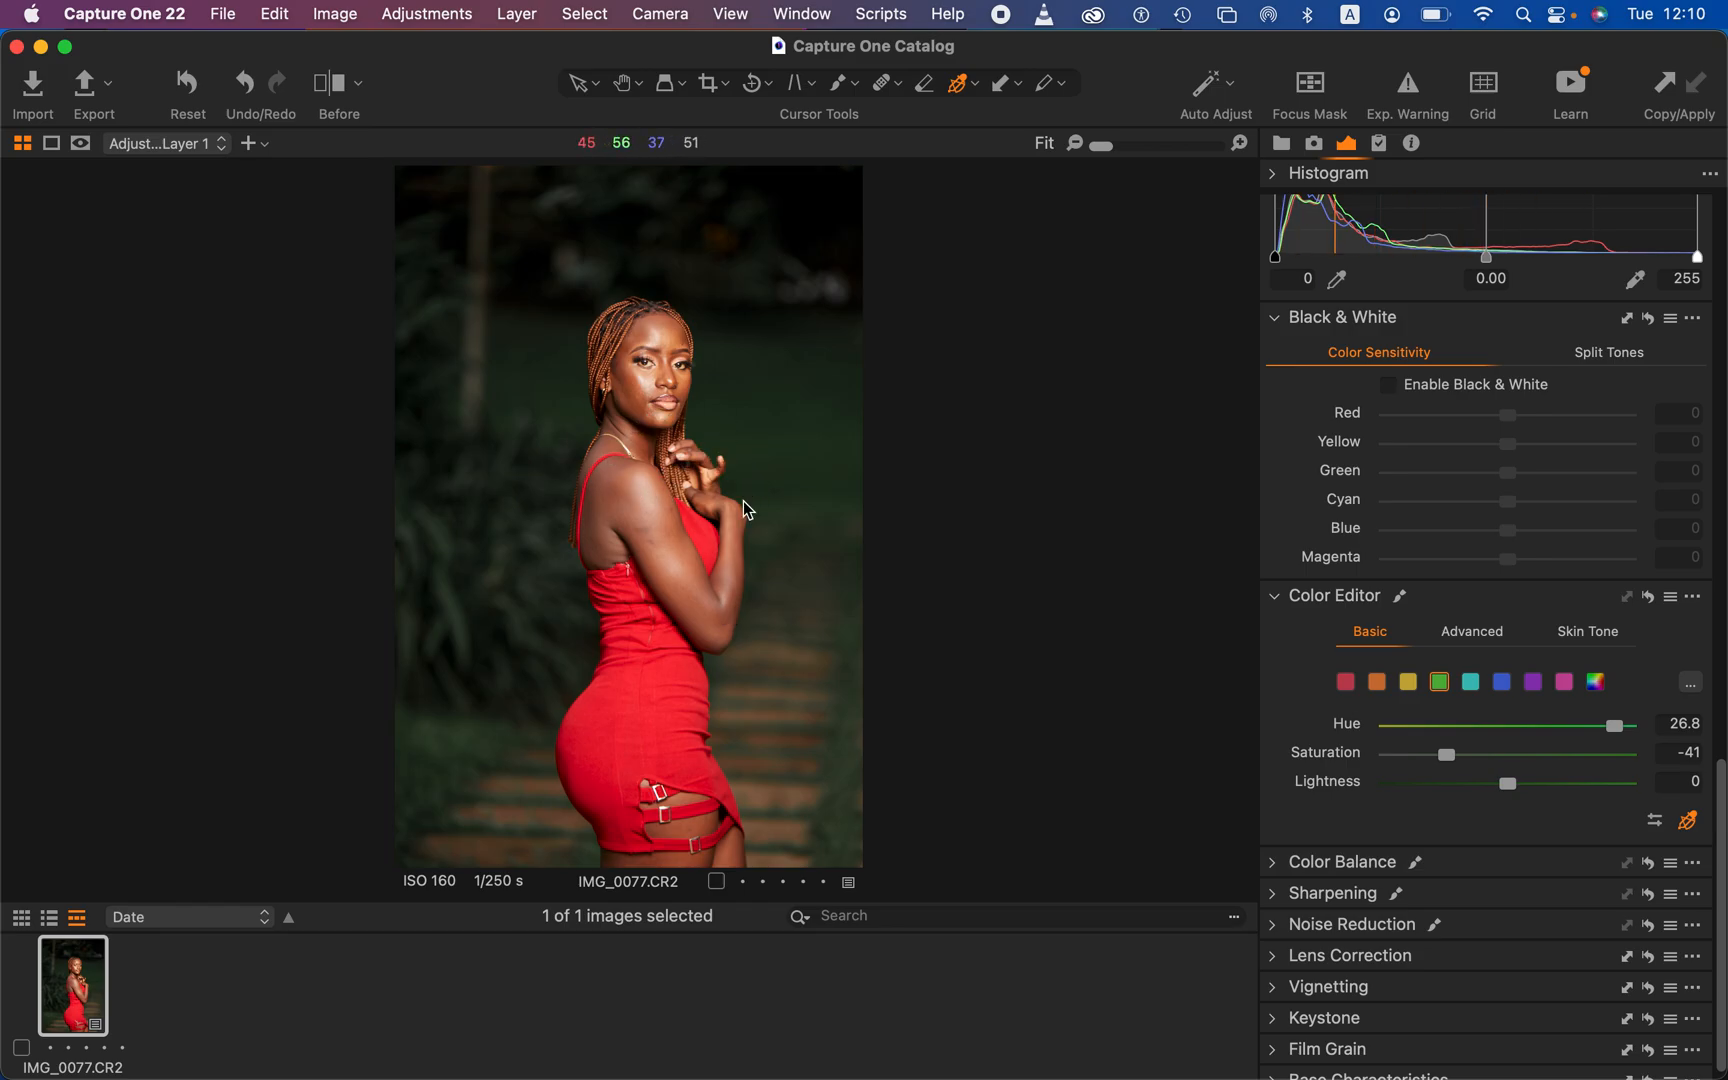
Step: Preview the strength of Adjustment Layer 1 by varying its opacity, leaving it at 100
scroll(1505, 580, "up", 10)
scroll(1507, 578, "up", 8)
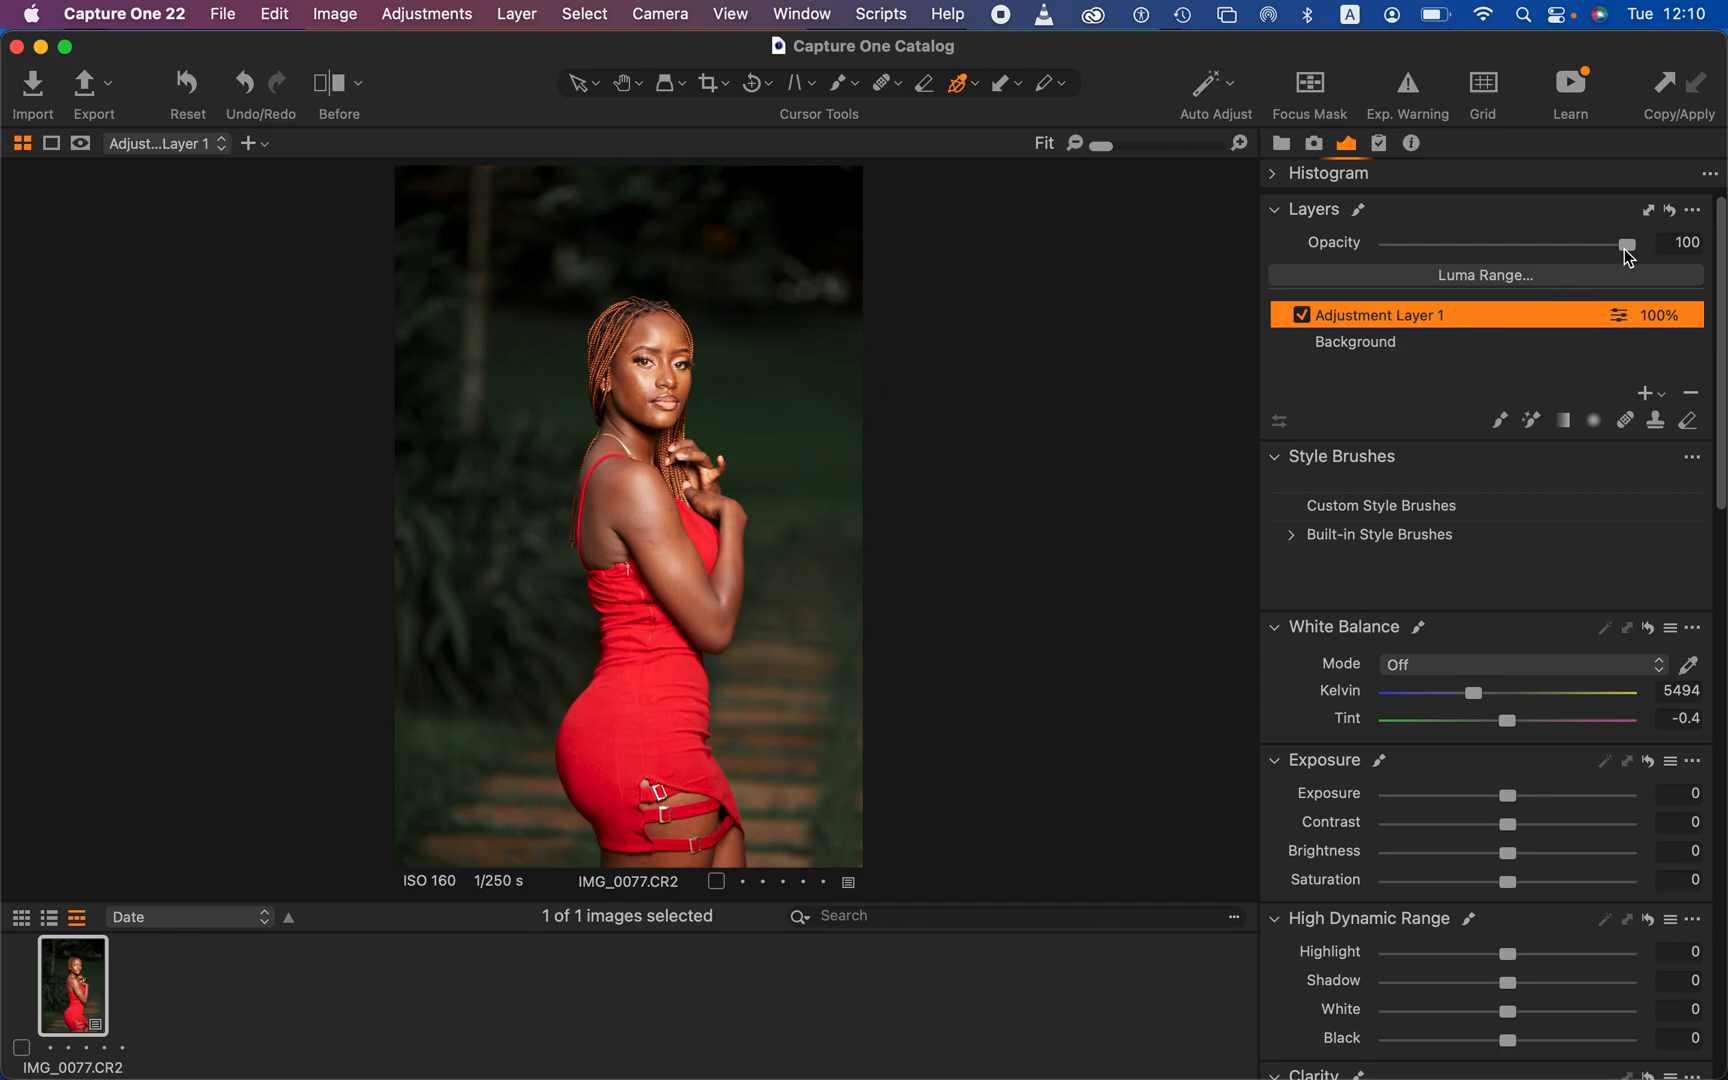
left_click_drag(1626, 251, 1722, 246)
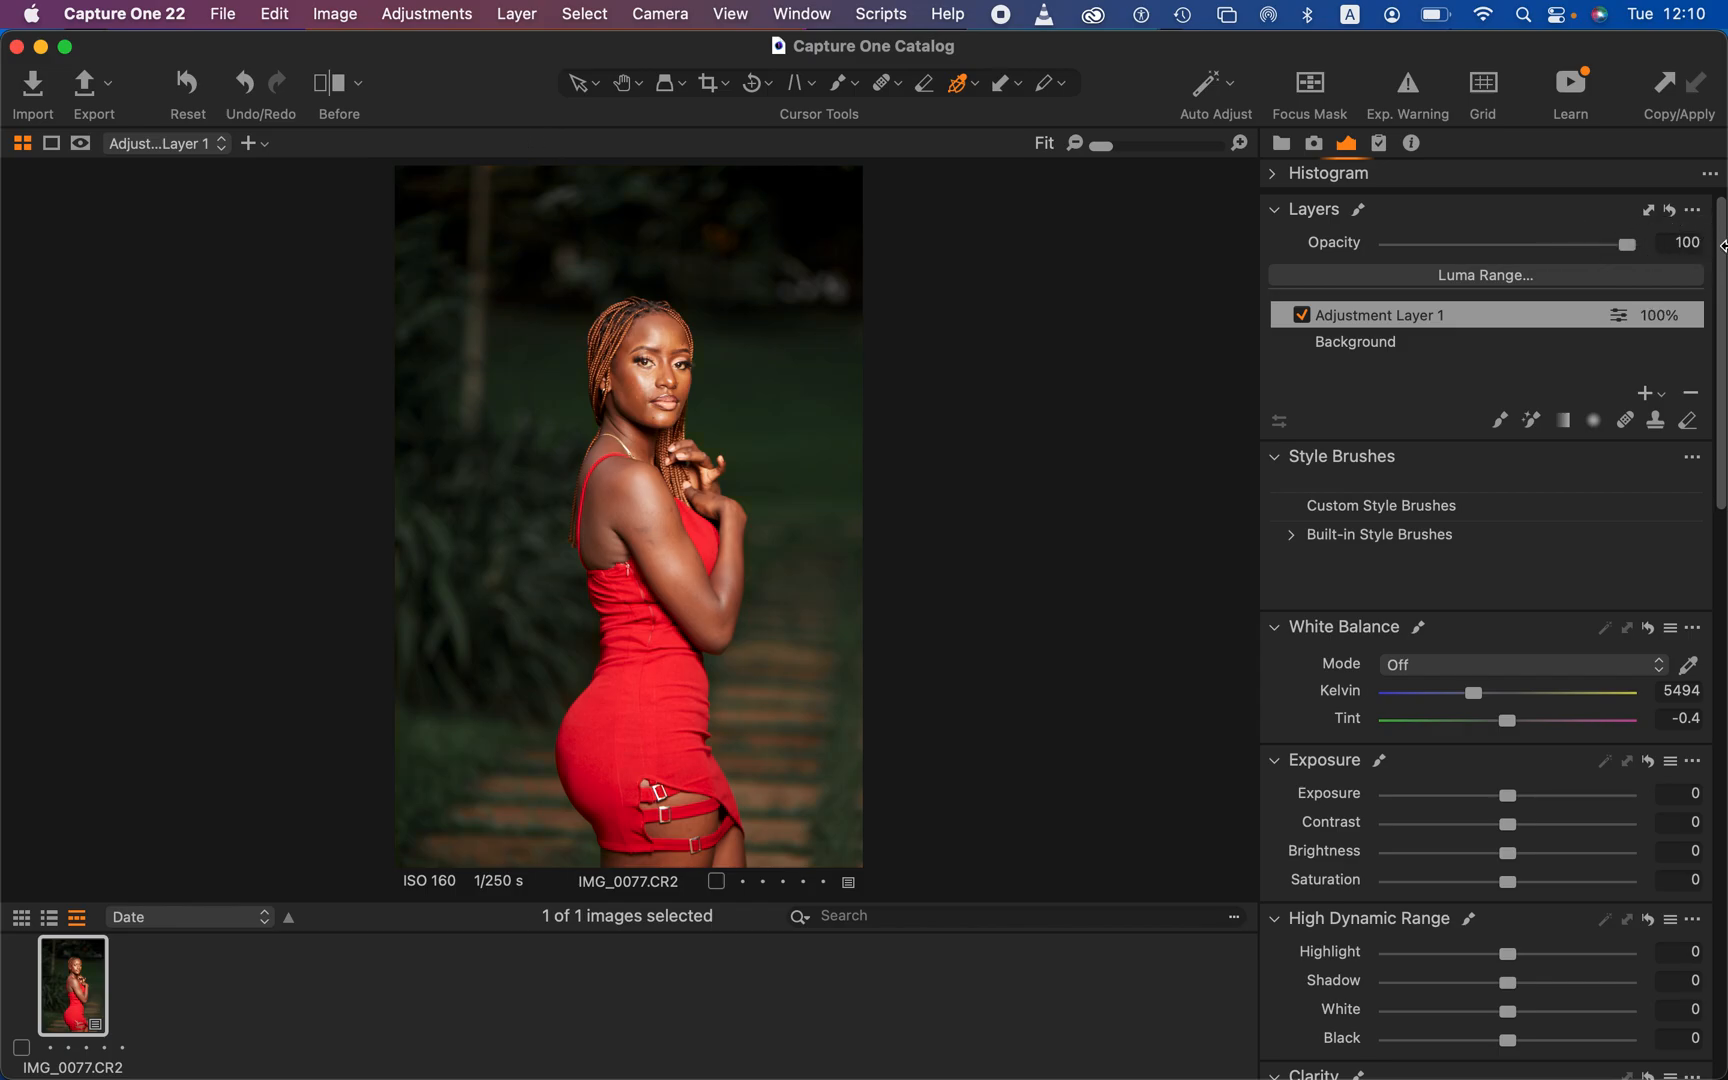
Step: Add a second filled adjustment layer and open the Color Editor's Skin Tone mode for it
left_click(1646, 395)
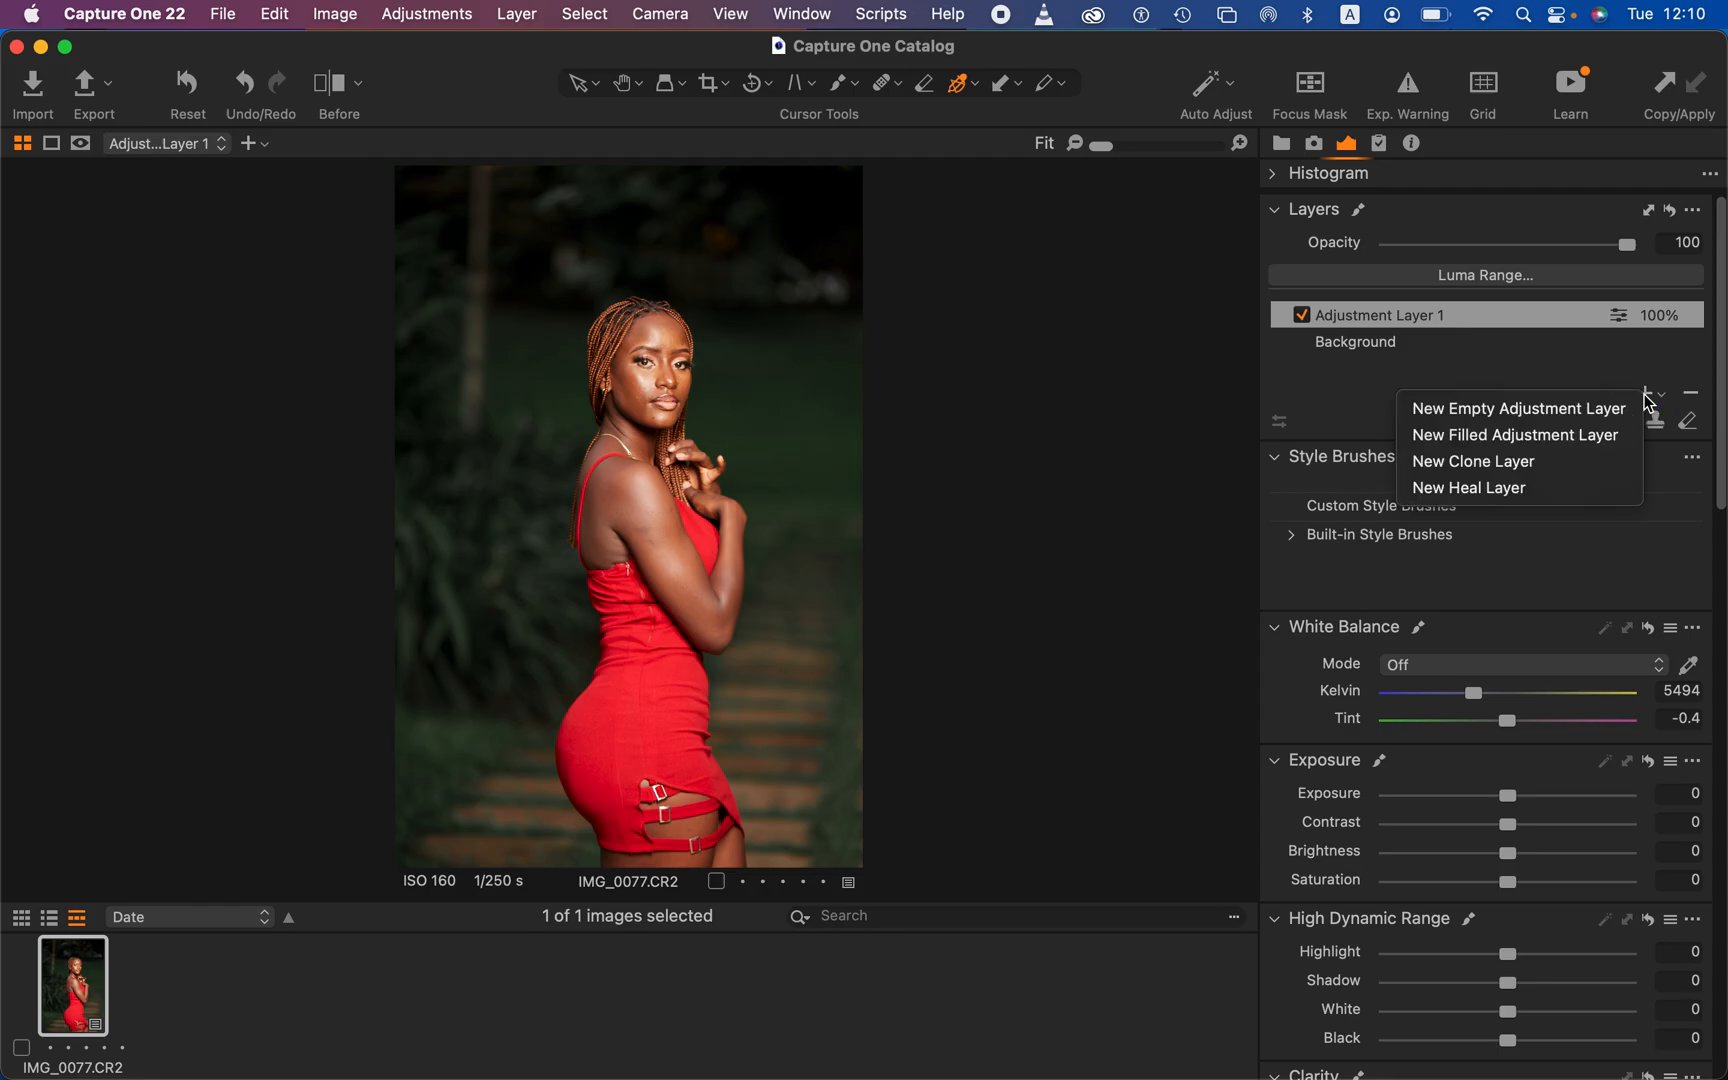
left_click(1537, 437)
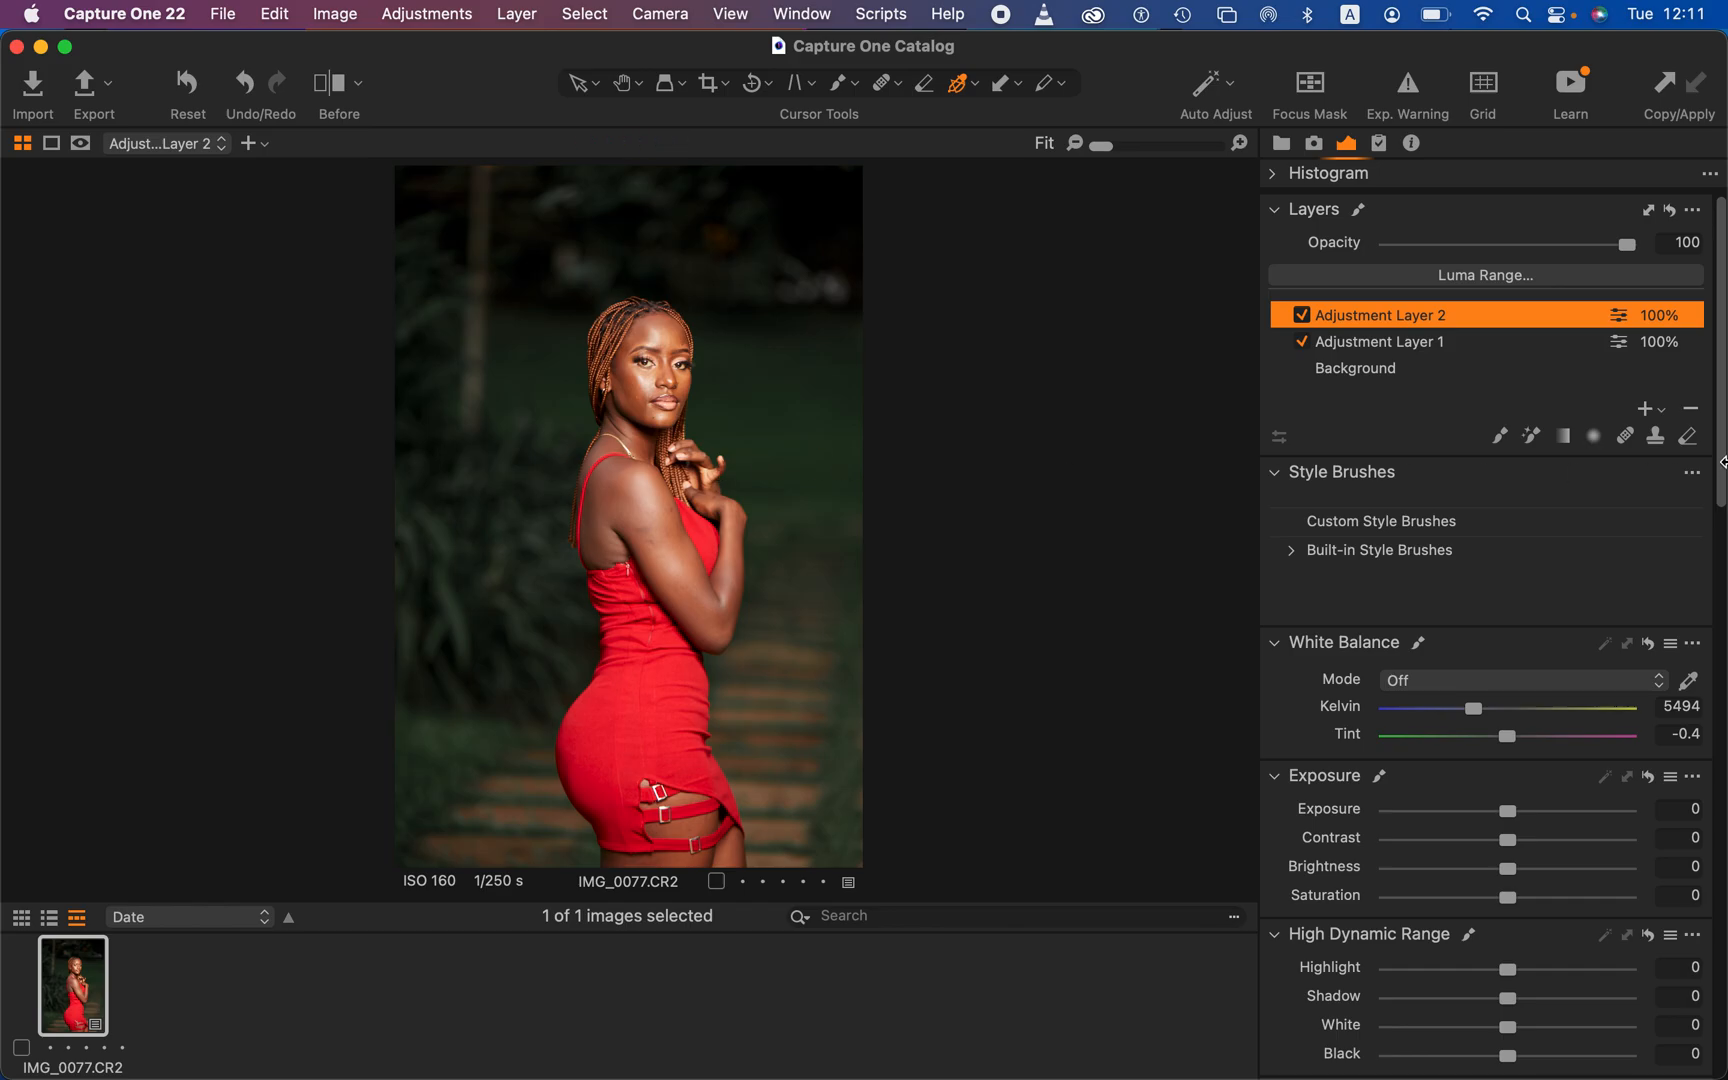
left_click_drag(1722, 440, 1720, 1003)
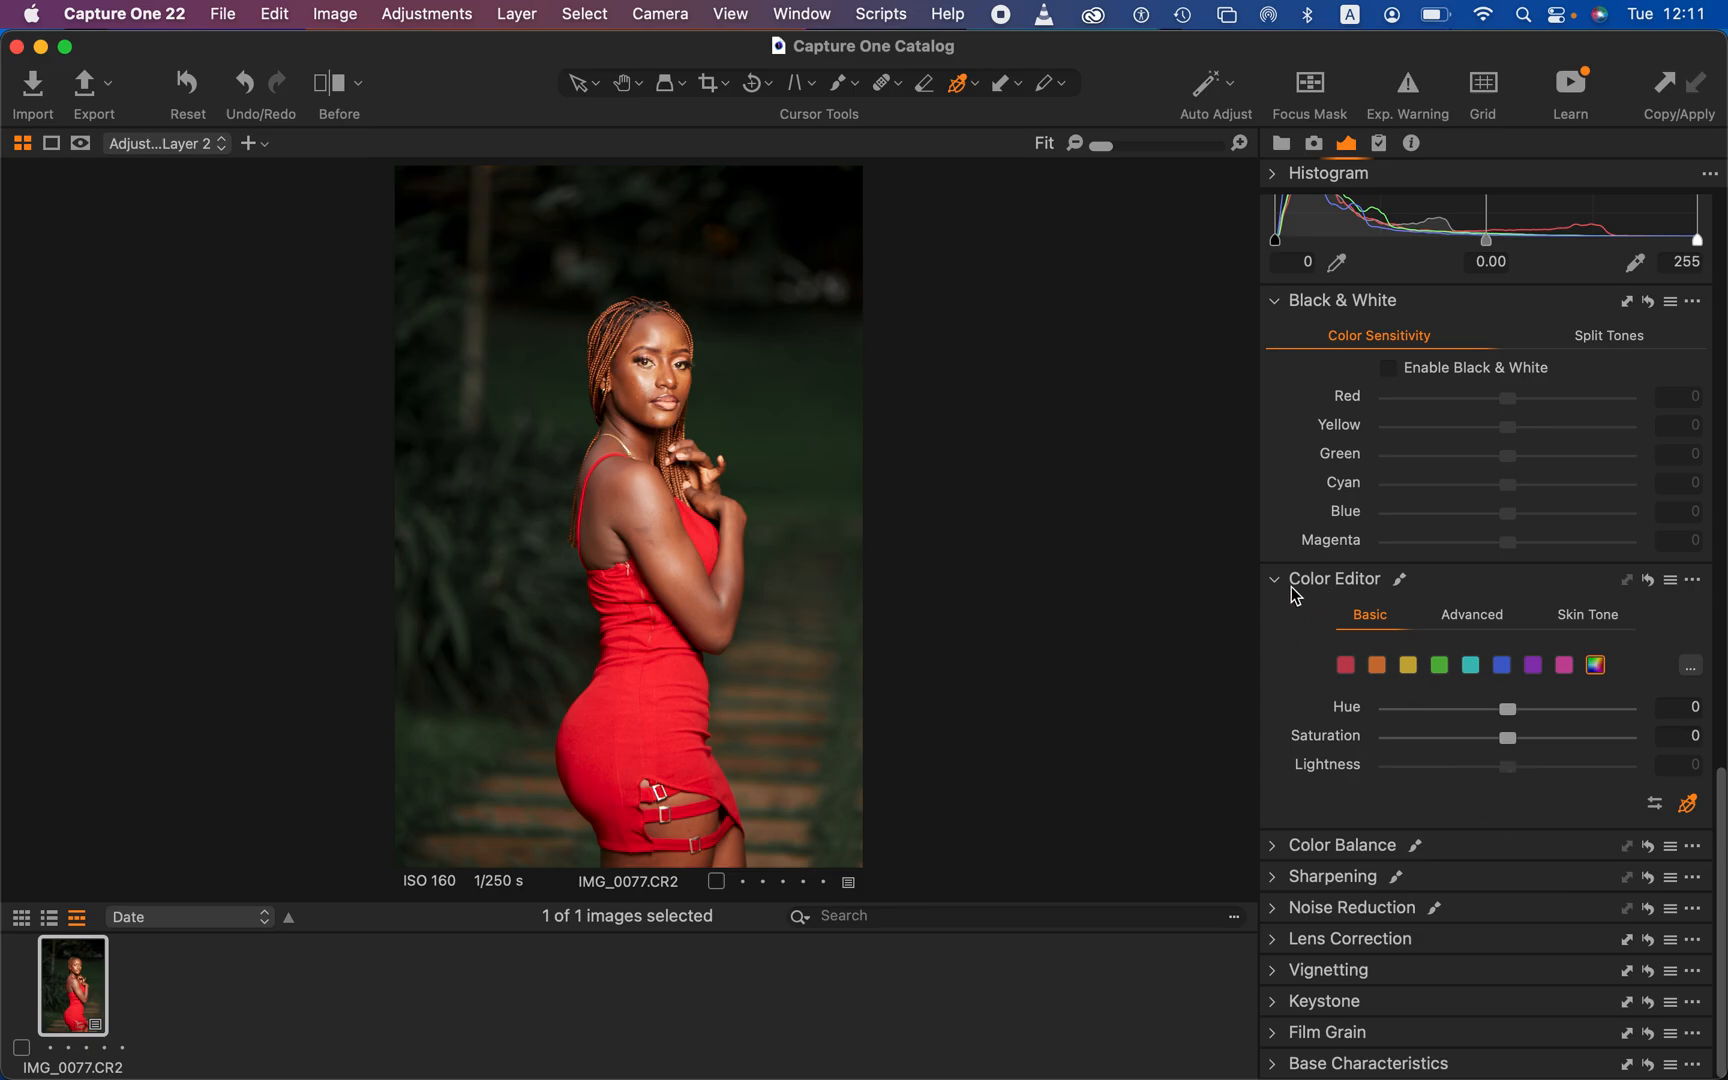
left_click(1566, 620)
scroll(1707, 714, "down", 5)
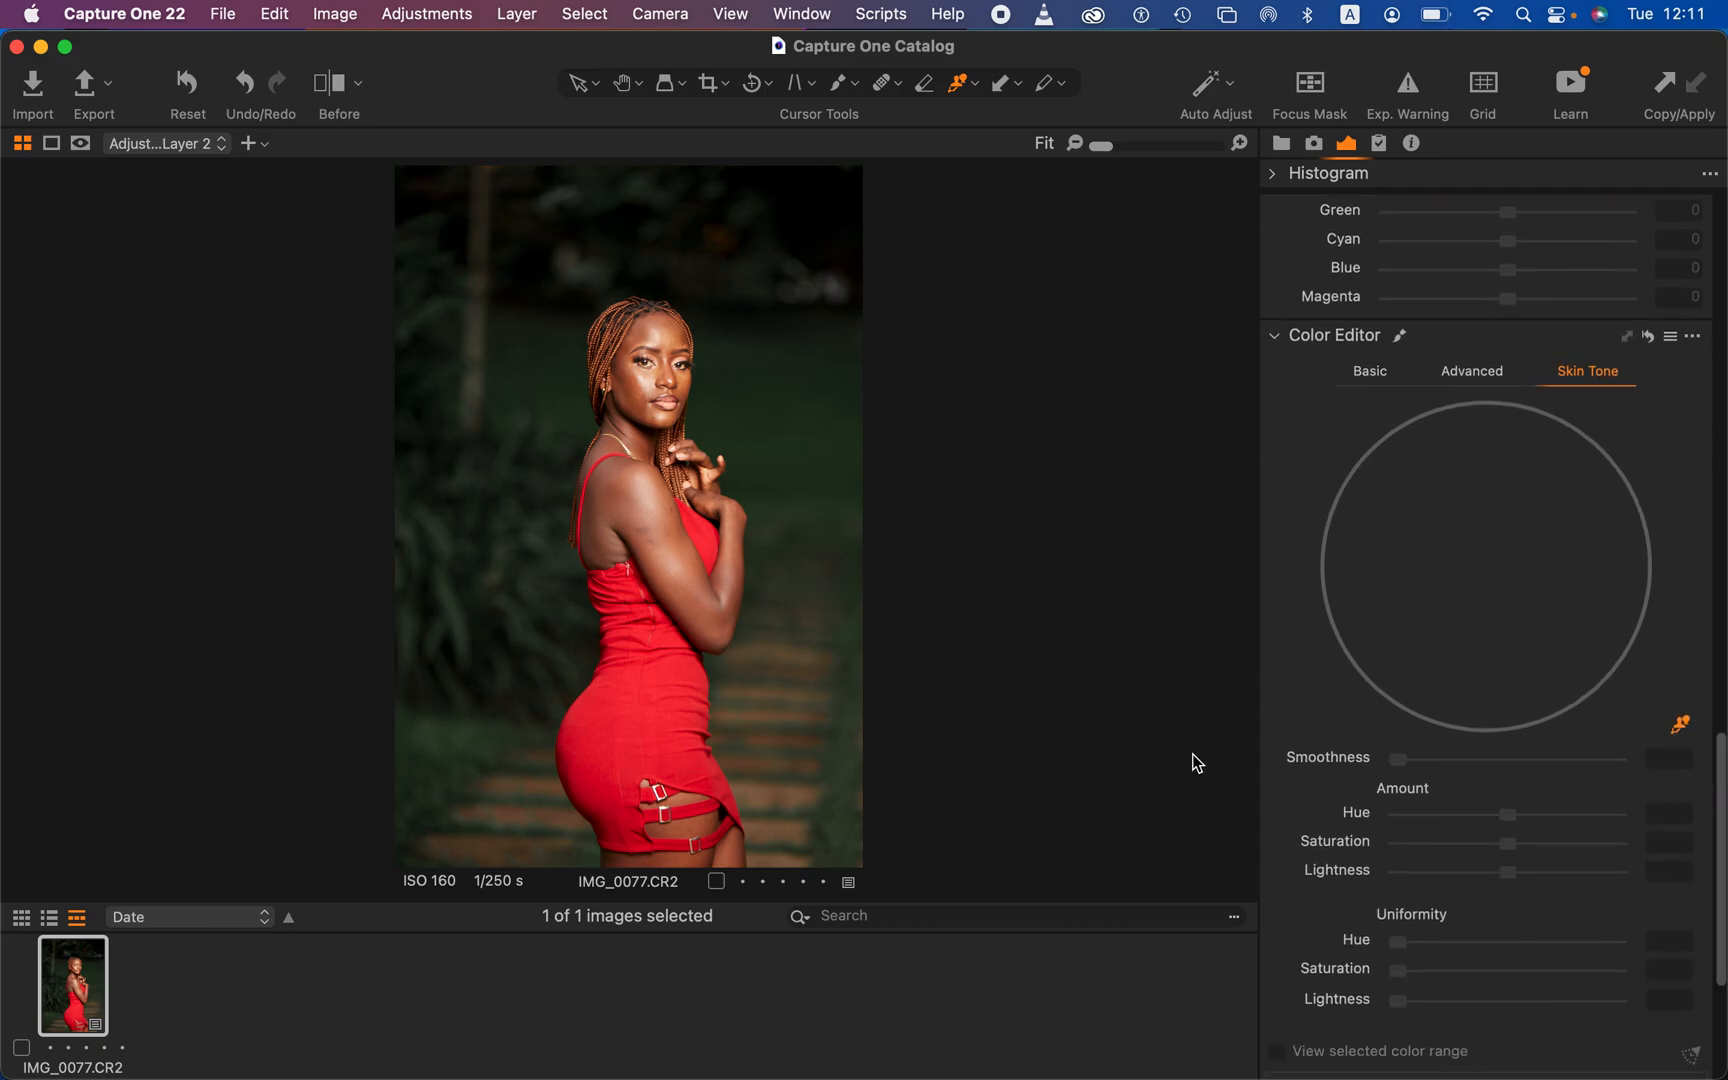
Step: Sample the woman's facial skin for the Skin Tone range on Adjustment Layer 2, using the forehead just above the eyebrow
key("super+equal")
key("super+equal")
key("super+equal")
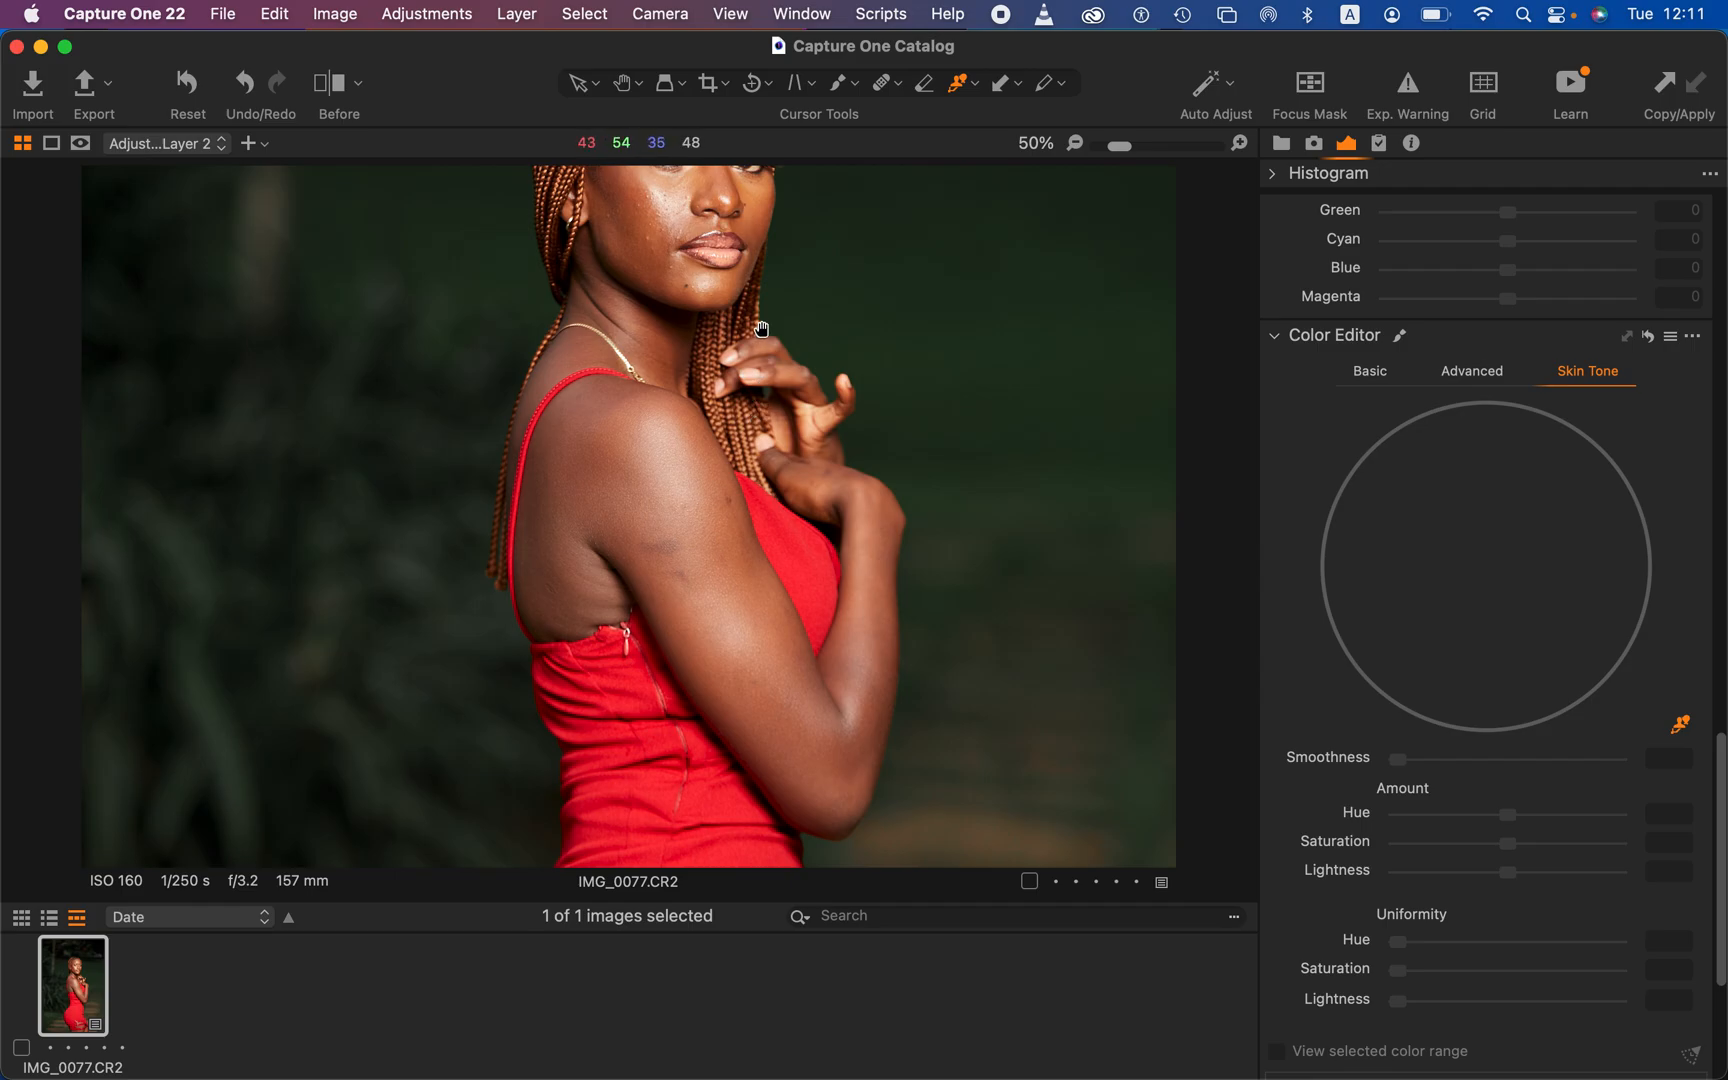
left_click_drag(773, 310, 754, 467)
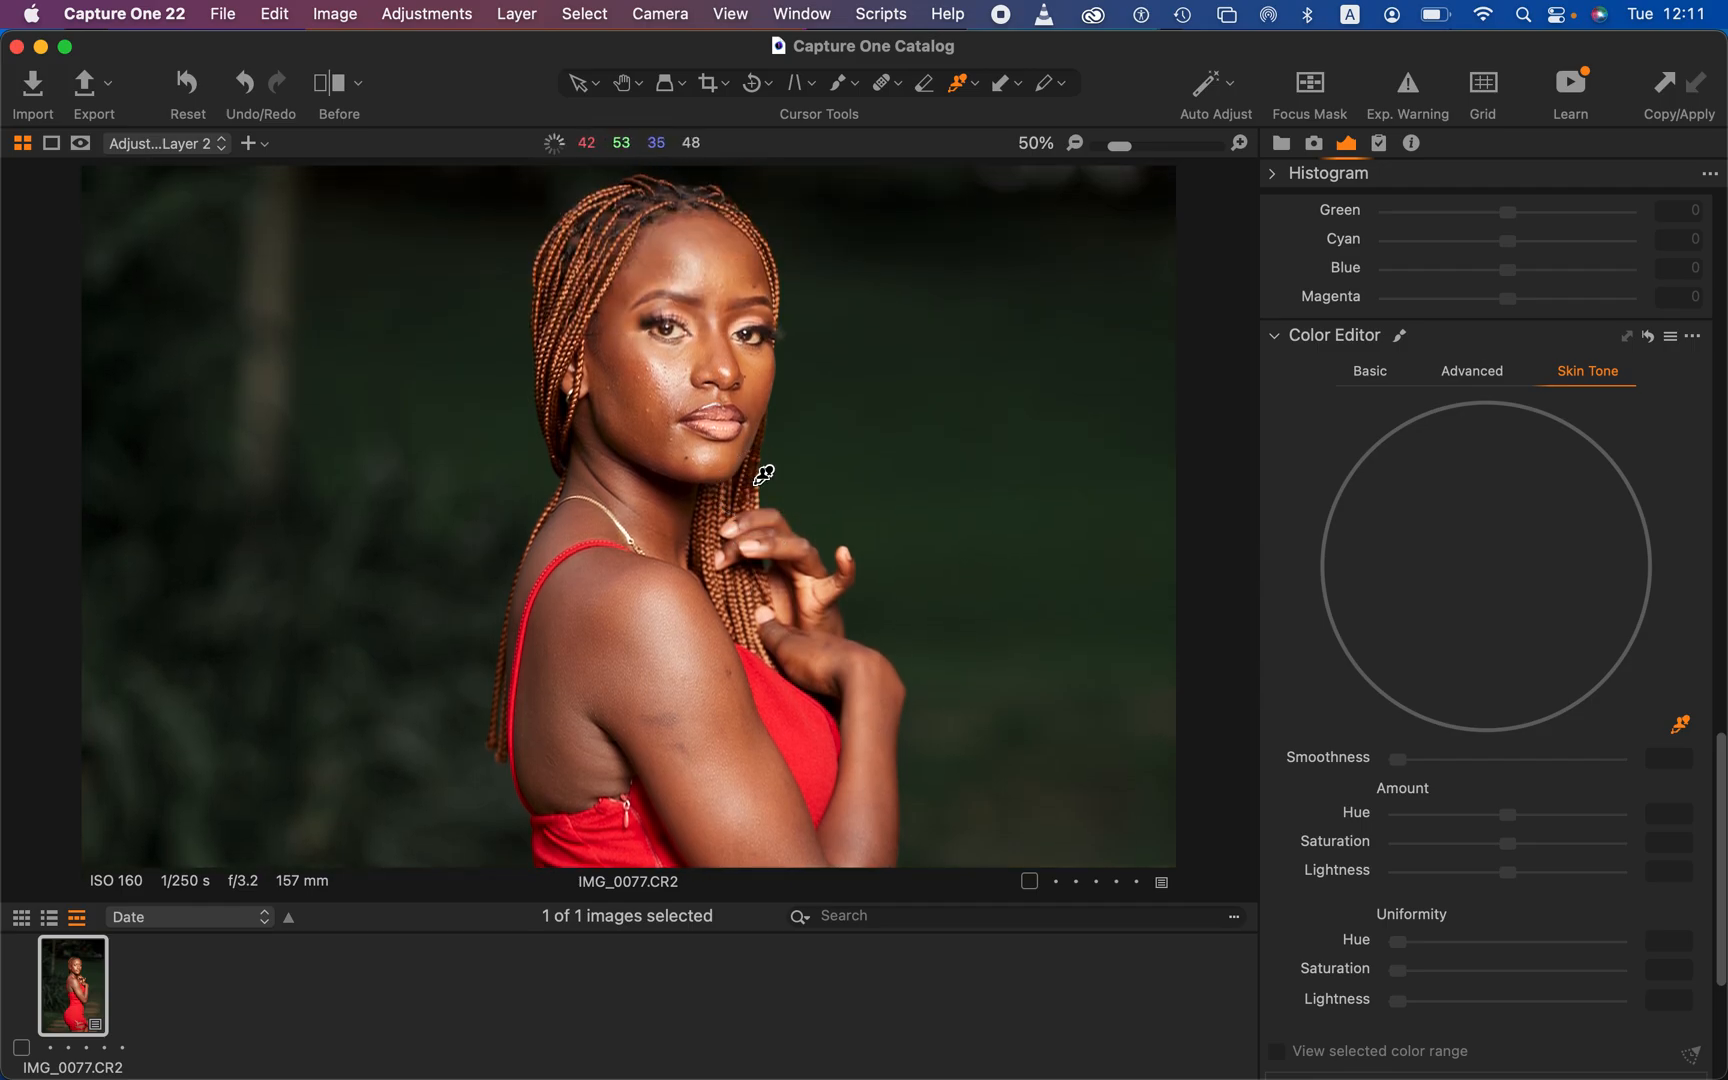
scroll(659, 537, "up", 2)
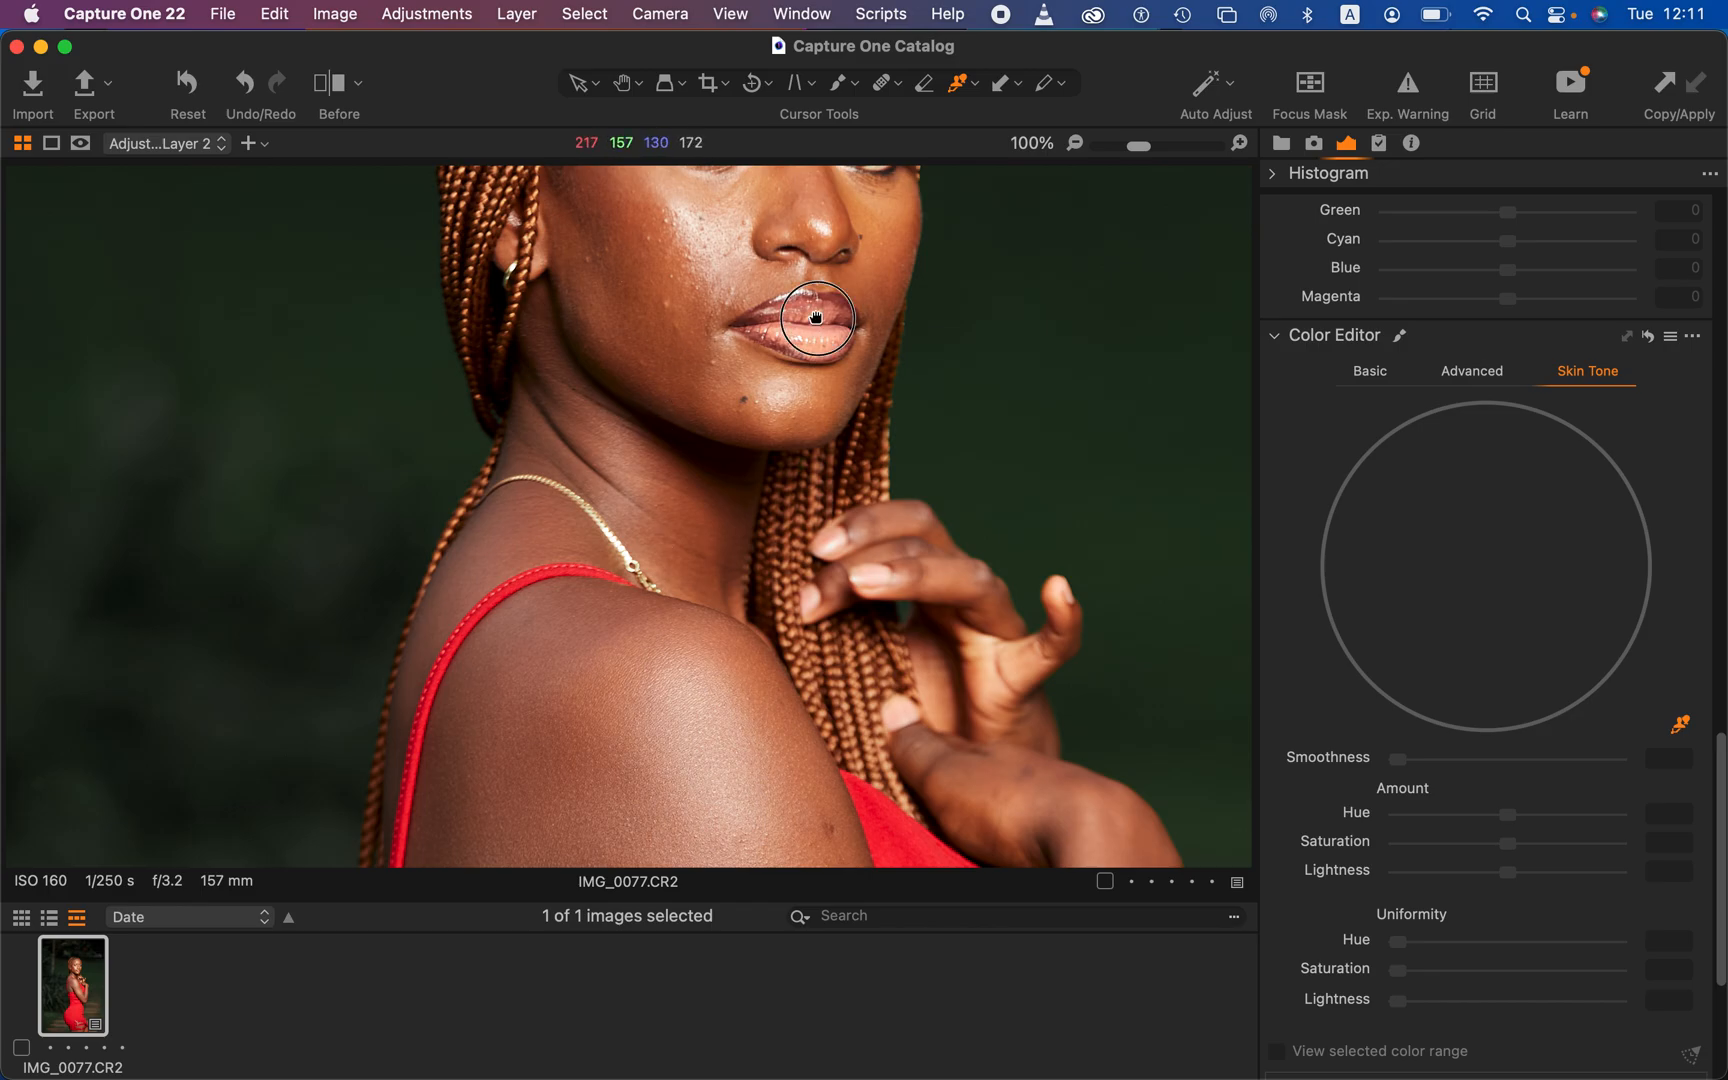
left_click_drag(813, 319, 815, 484)
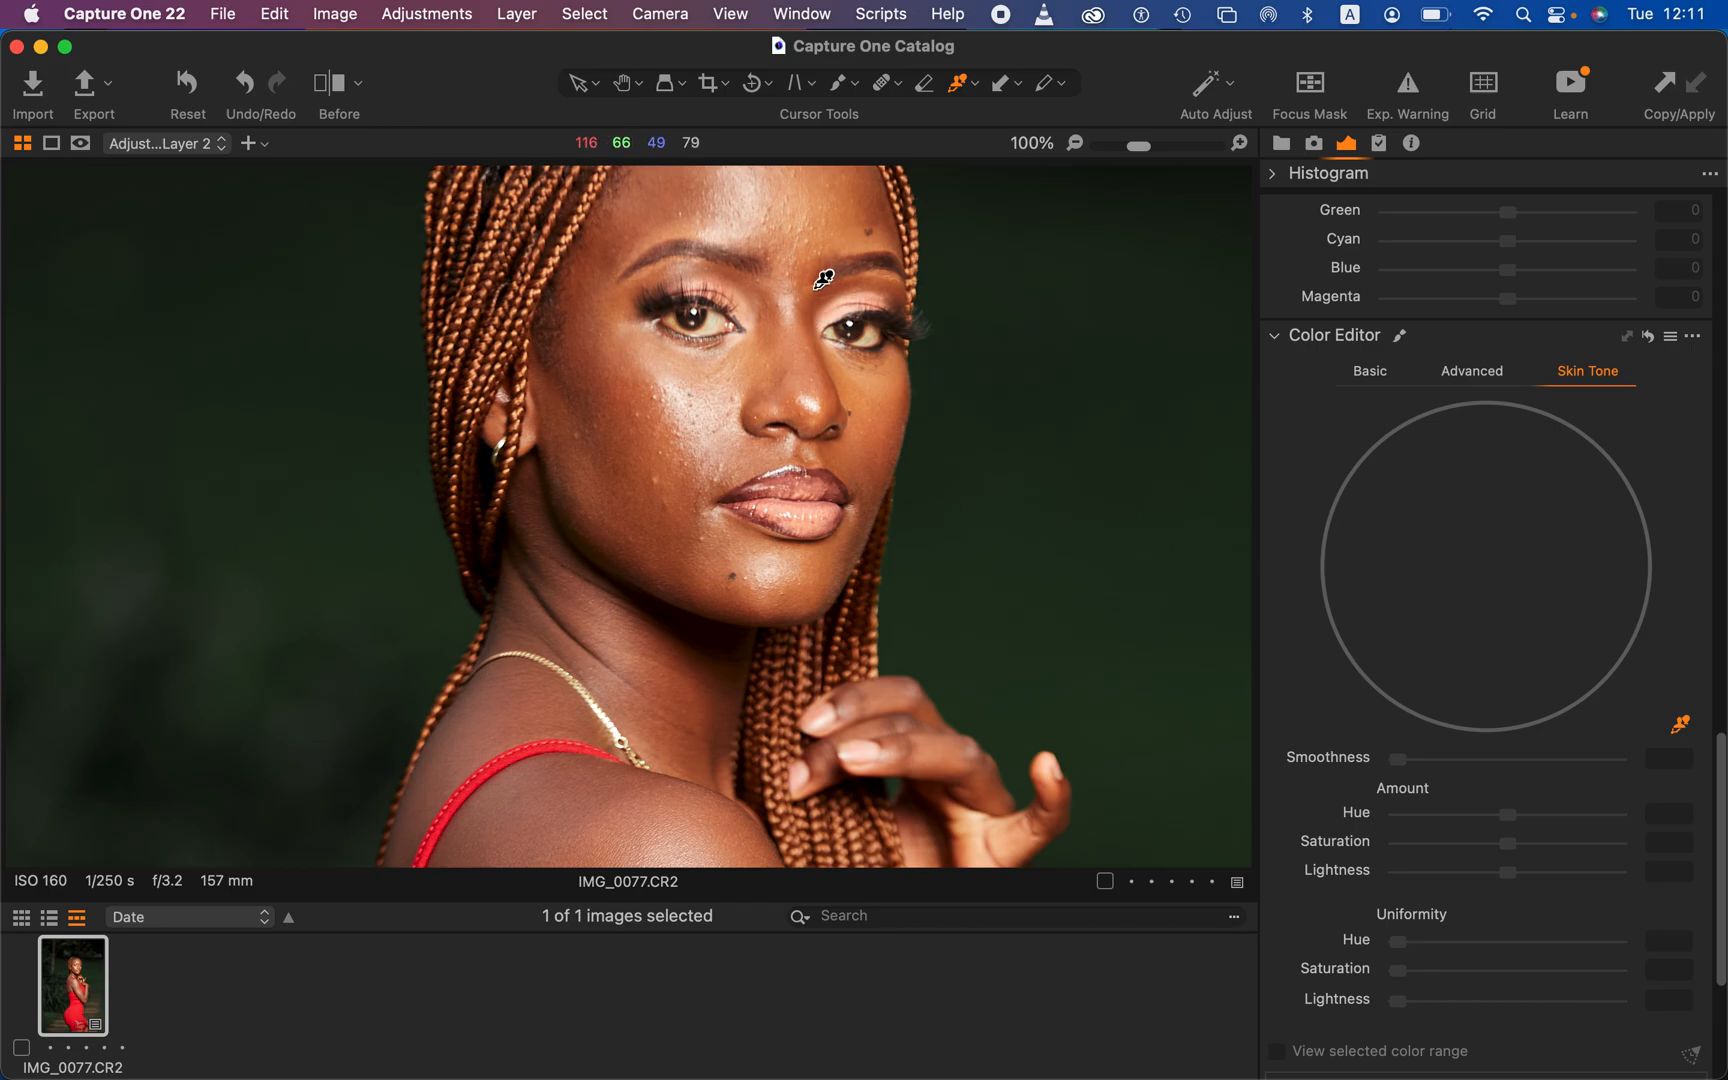
left_click(765, 357)
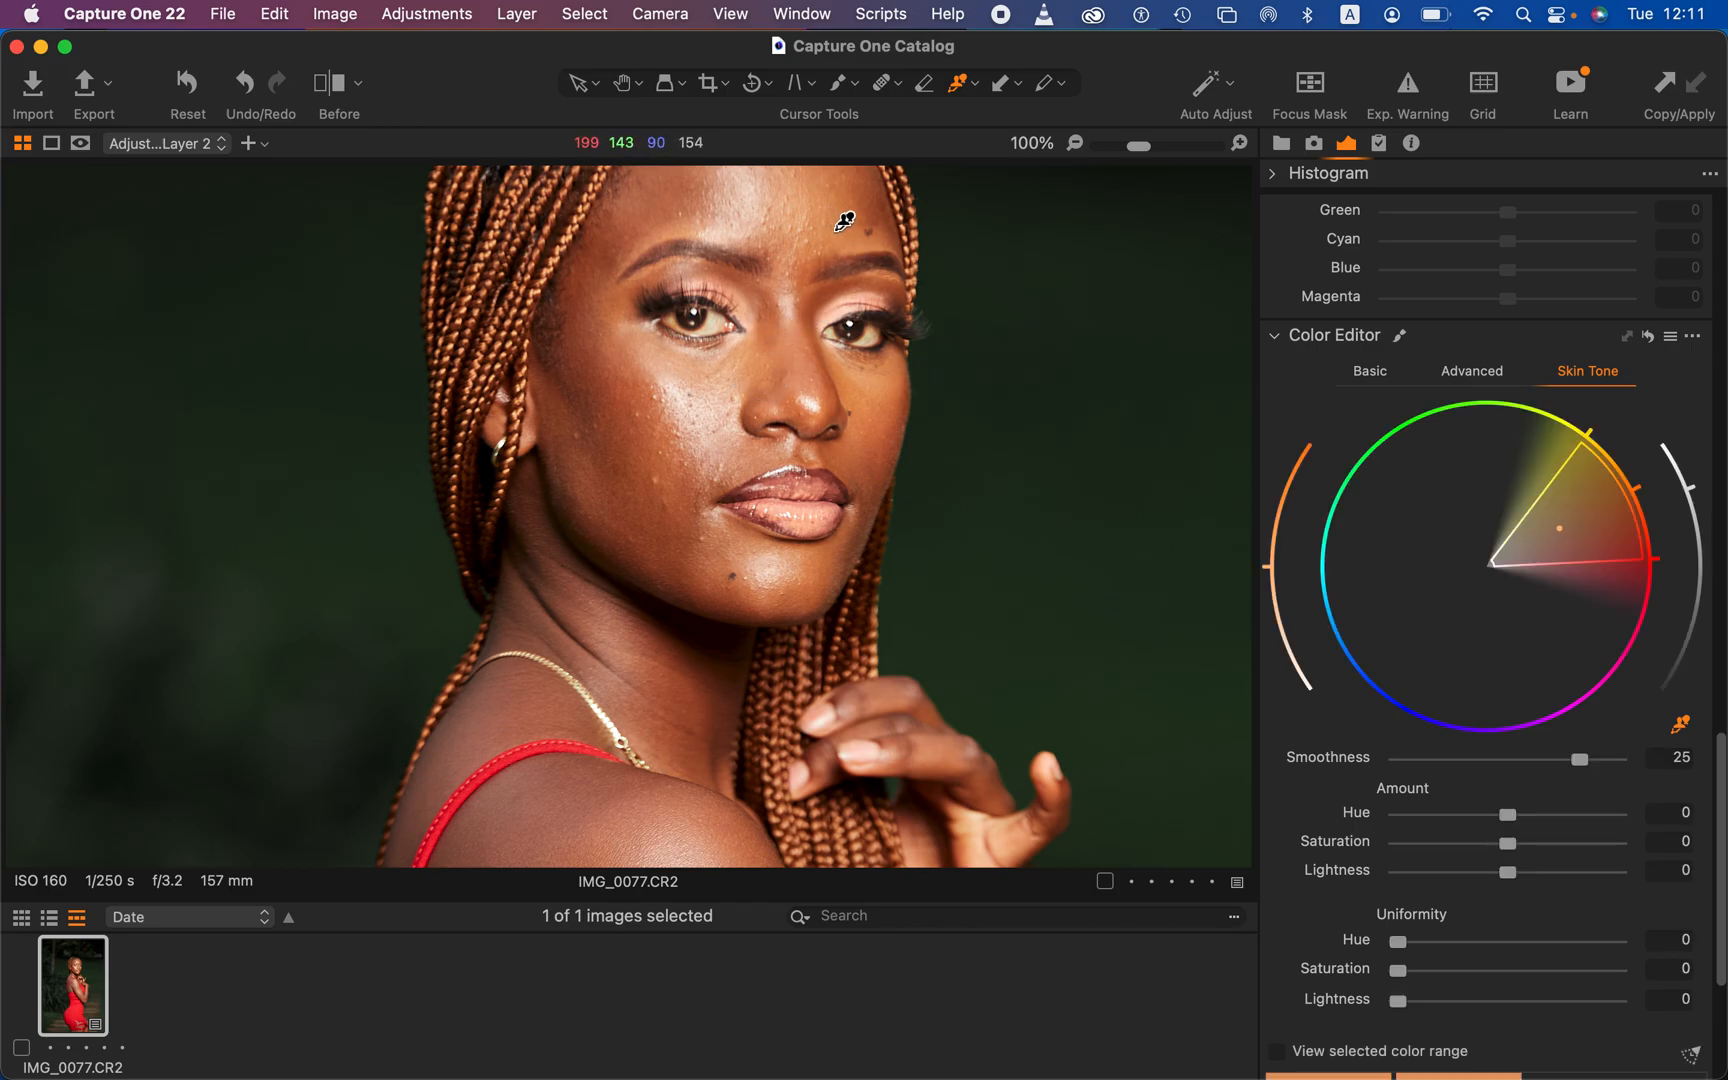
left_click(841, 237)
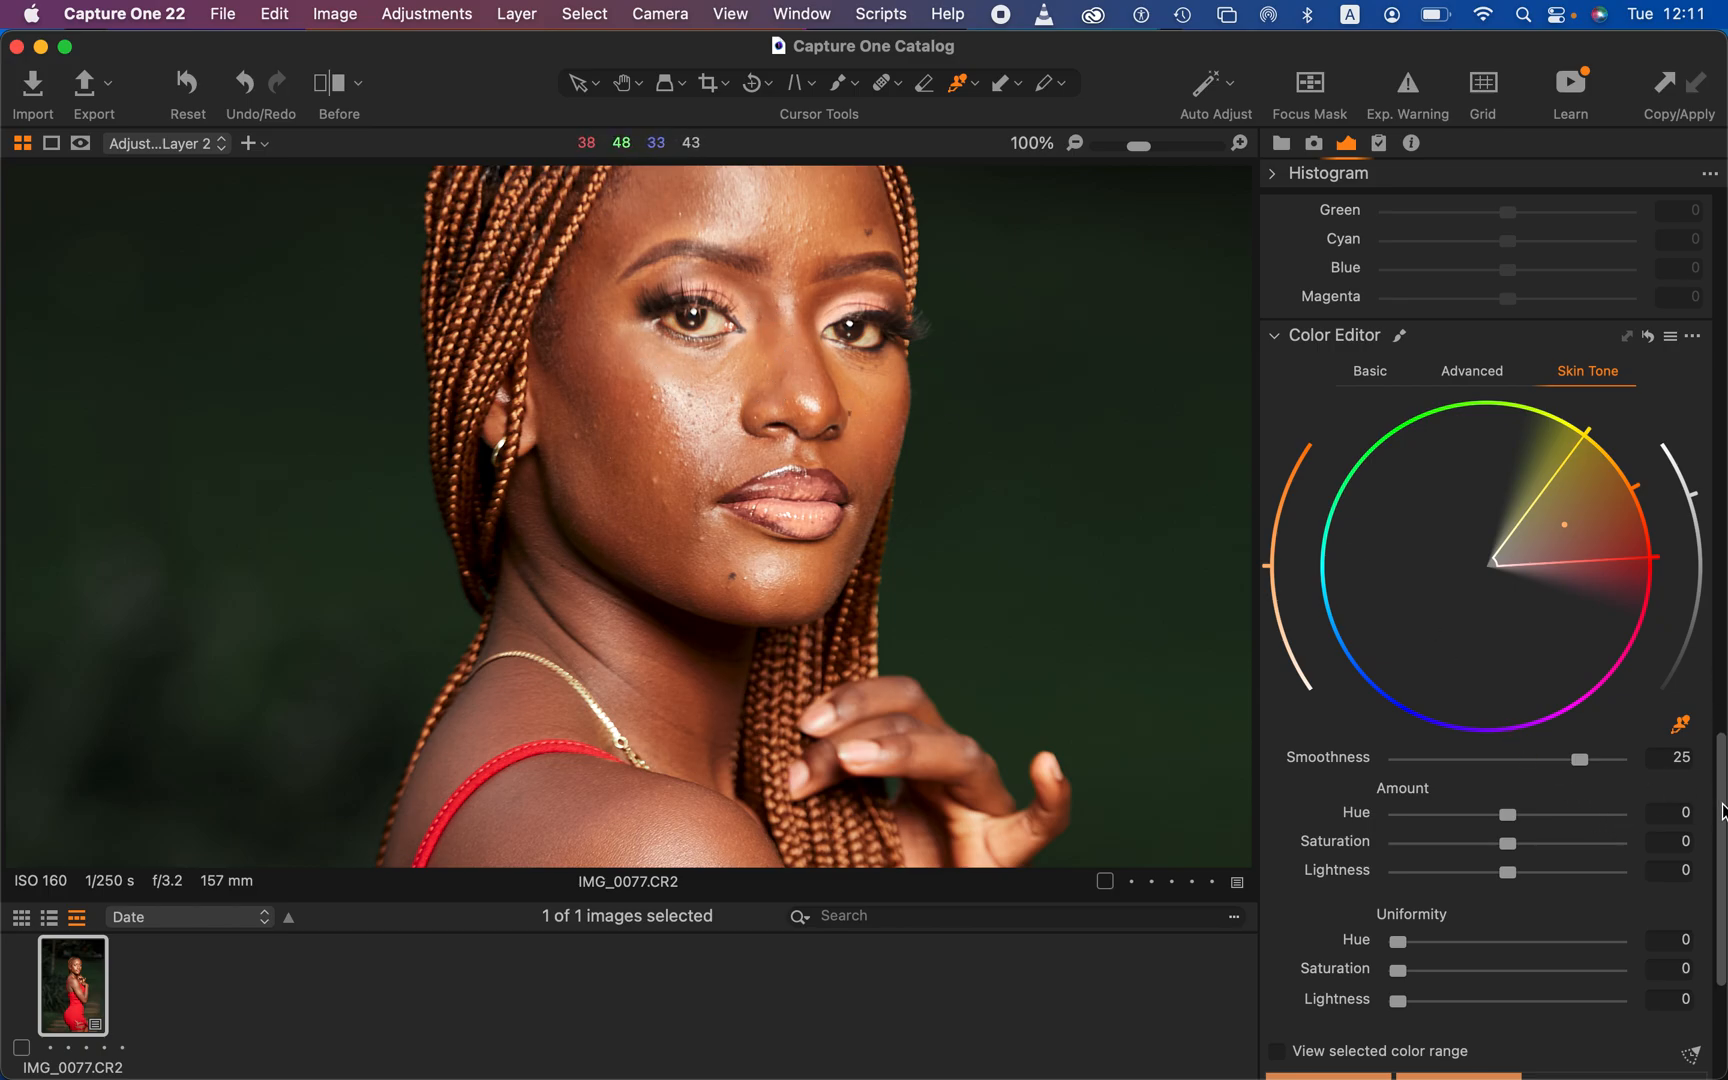
Step: Check which parts of the portrait the sampled skin range covers by temporarily viewing the selected color range
left_click_drag(1722, 812, 1722, 872)
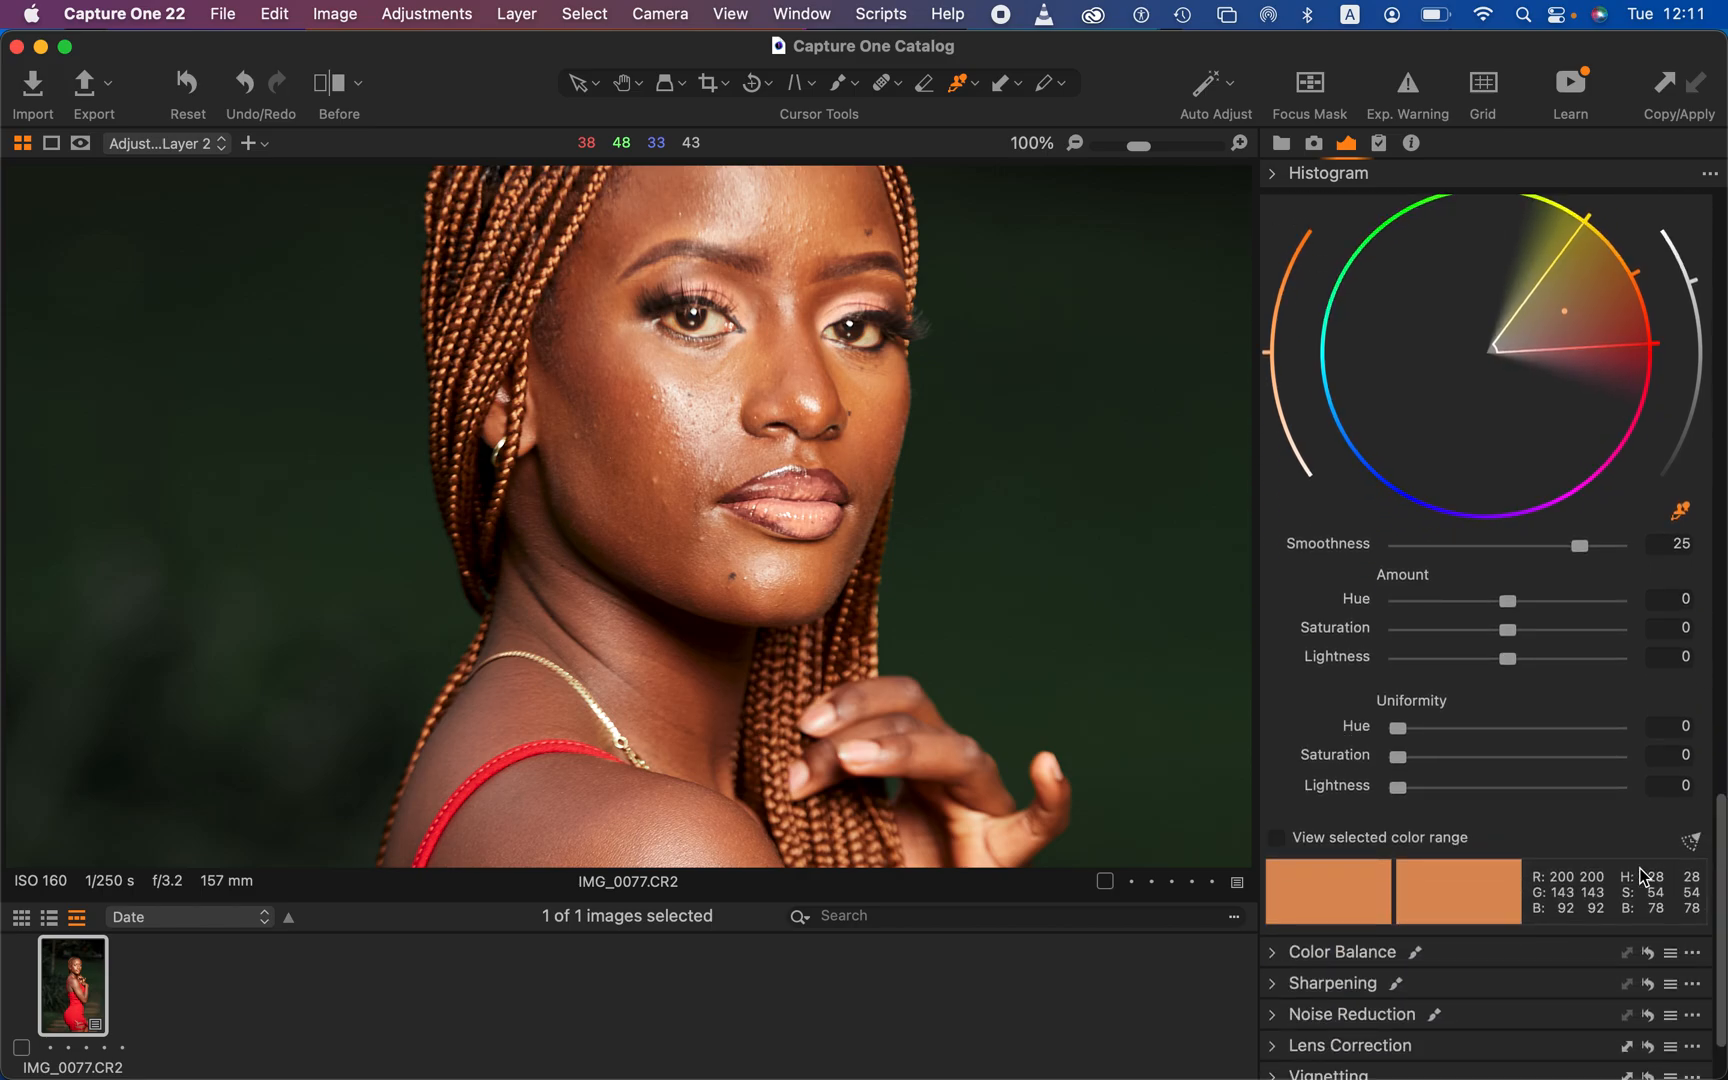
key("super+minus")
key("super+minus")
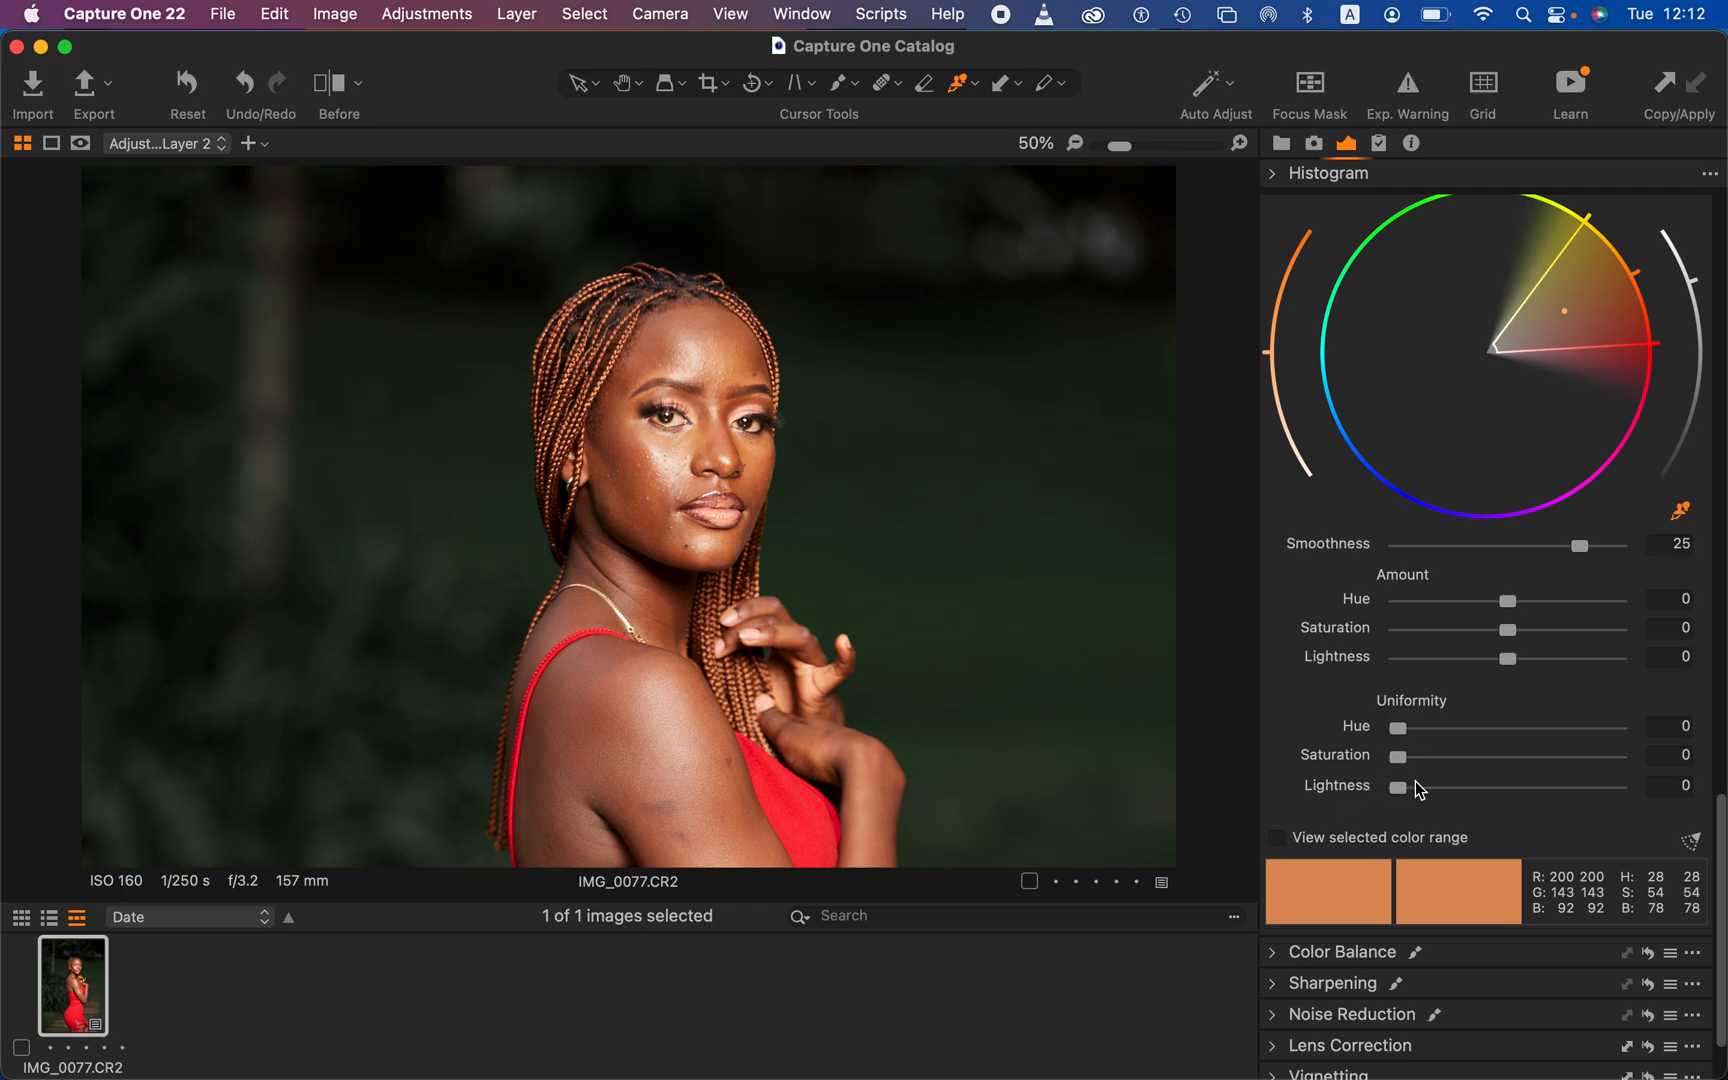
left_click(1280, 840)
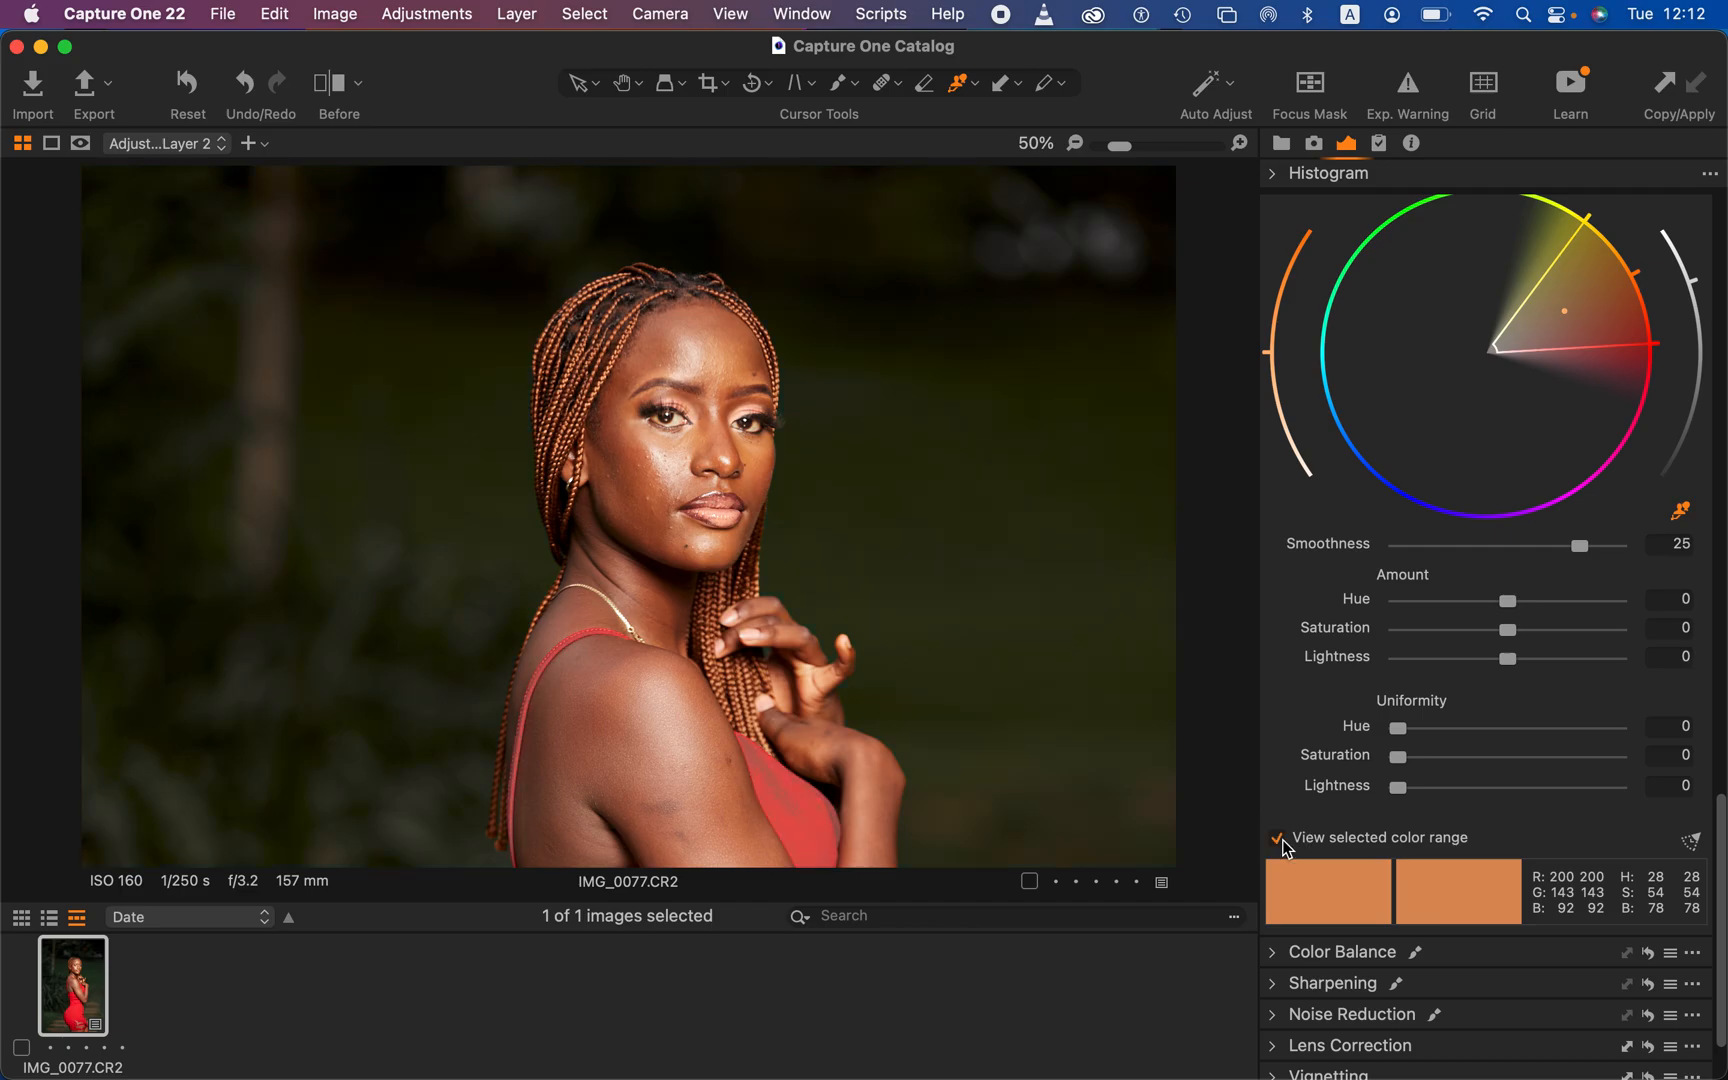
key("super+0")
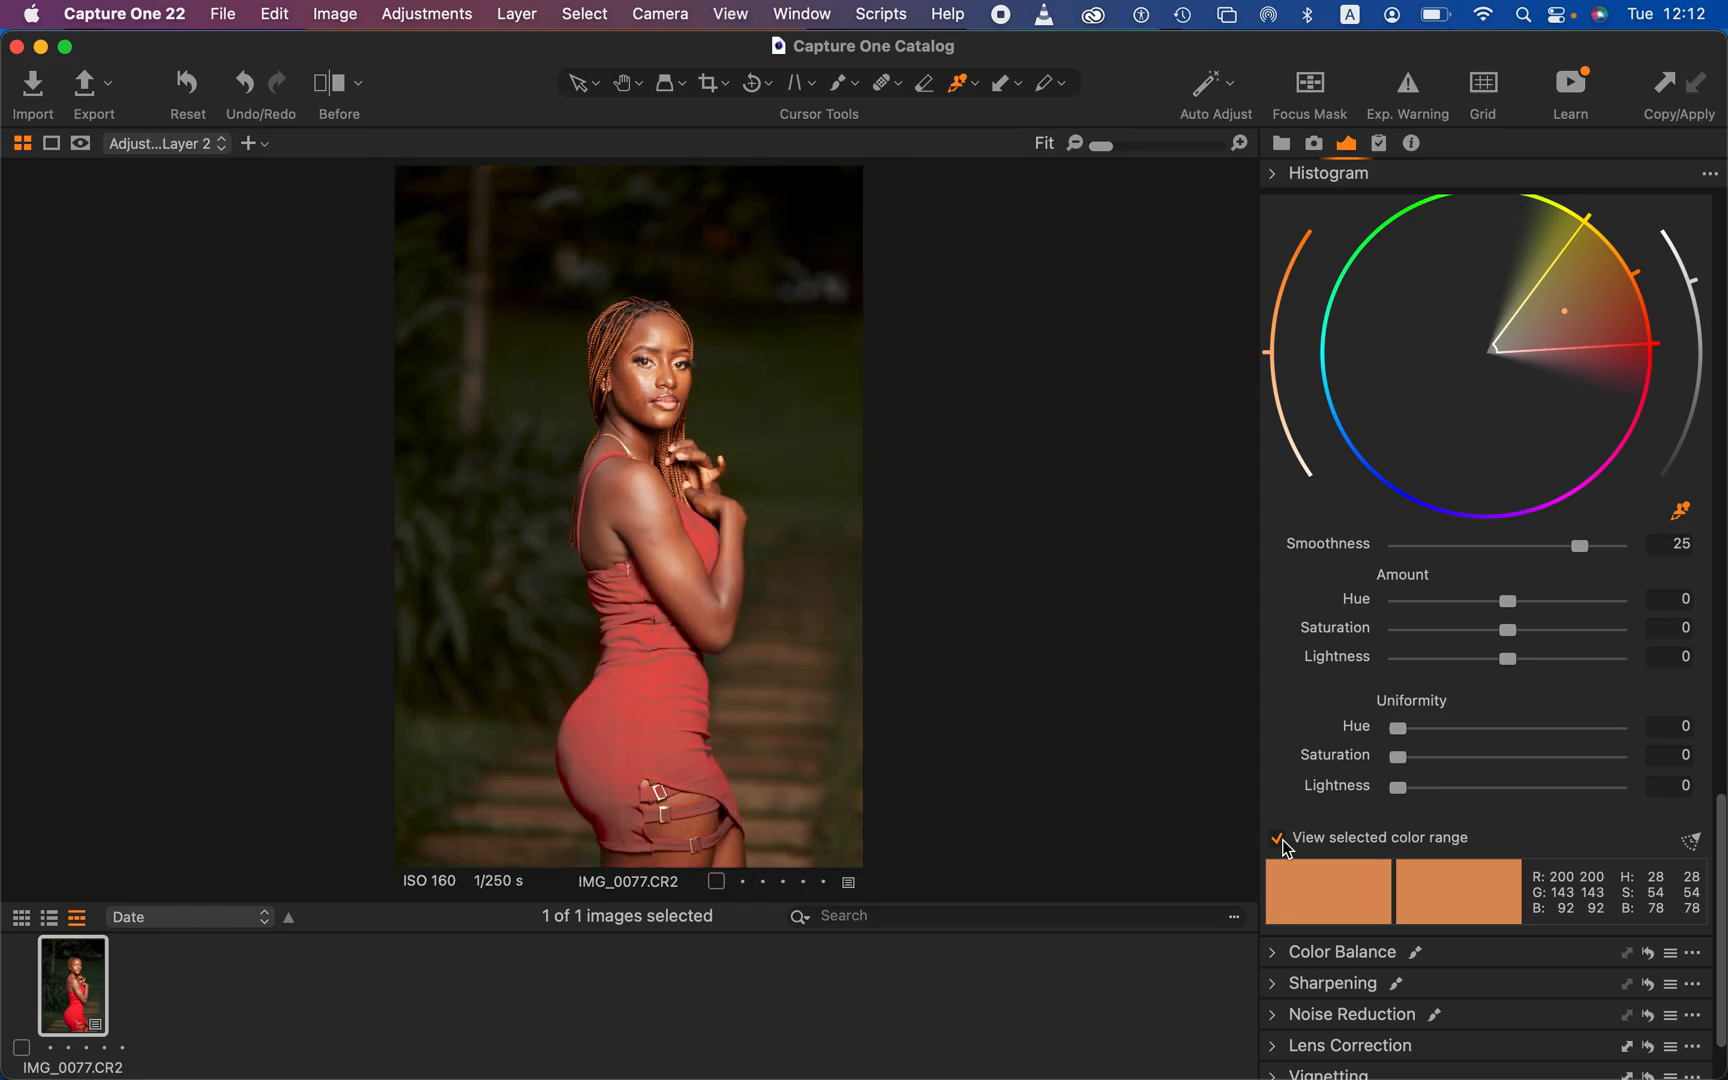
key("super+equal")
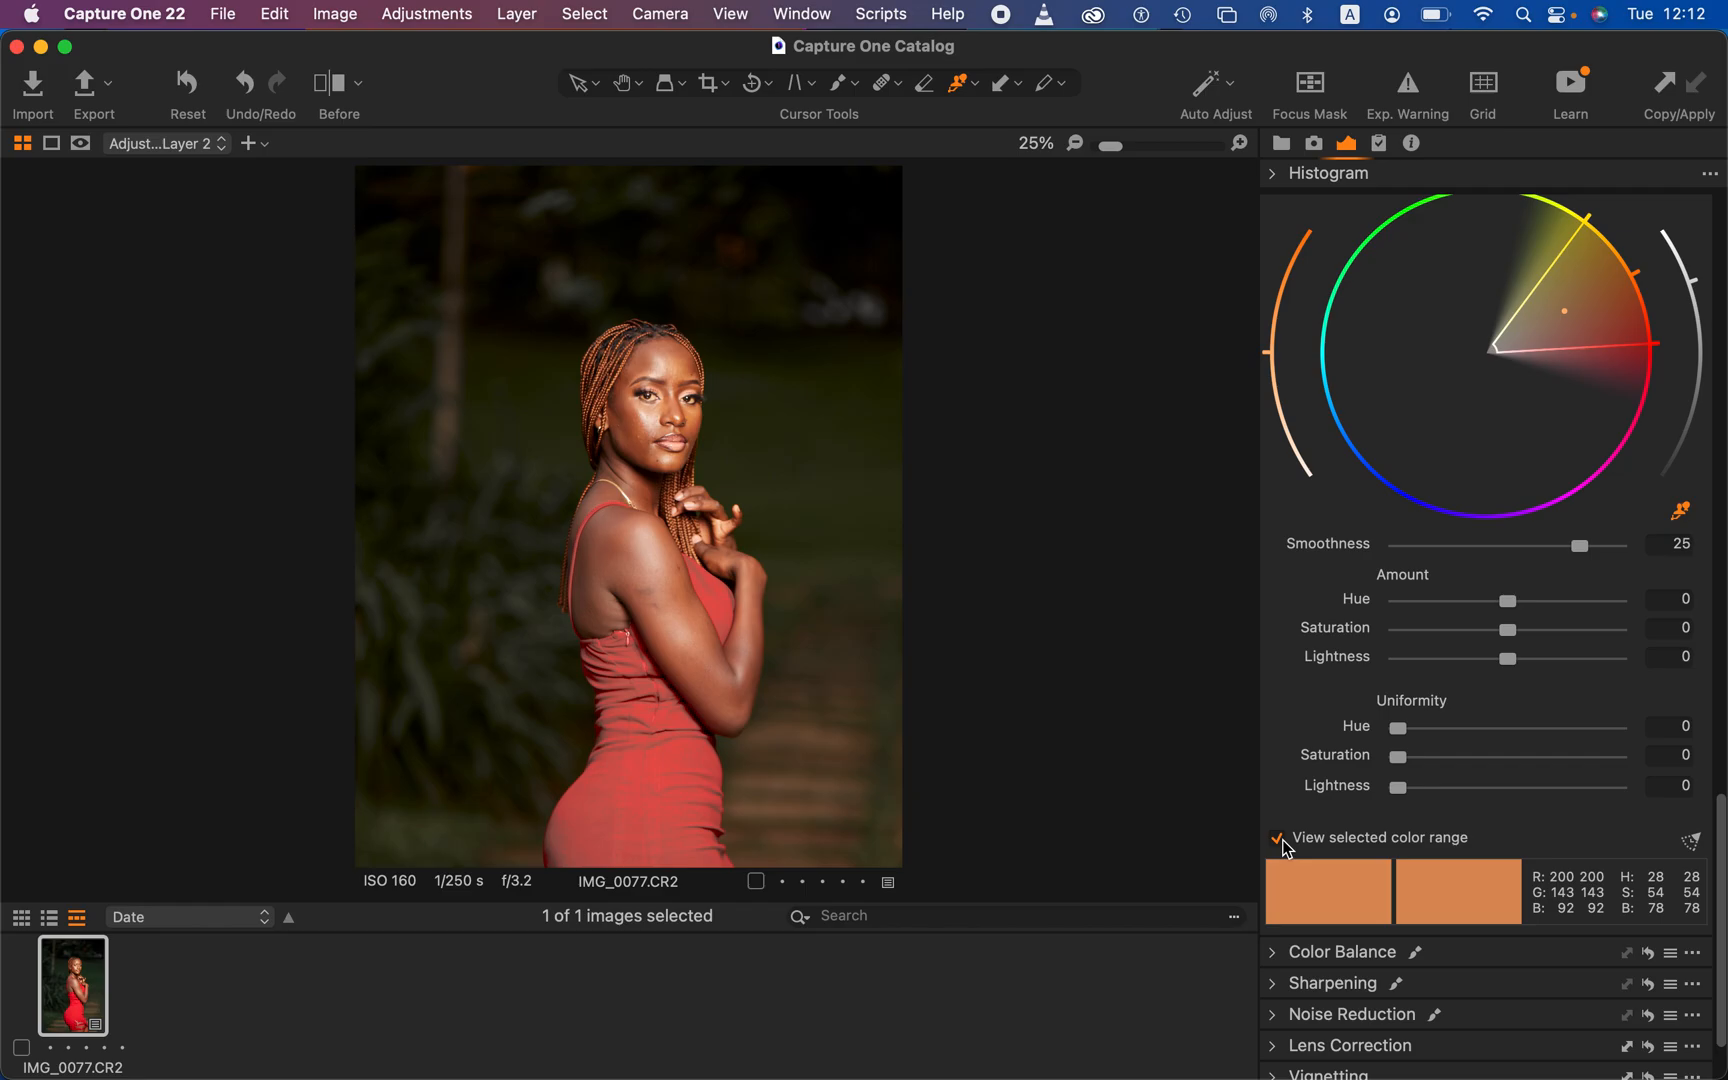
left_click(1280, 840)
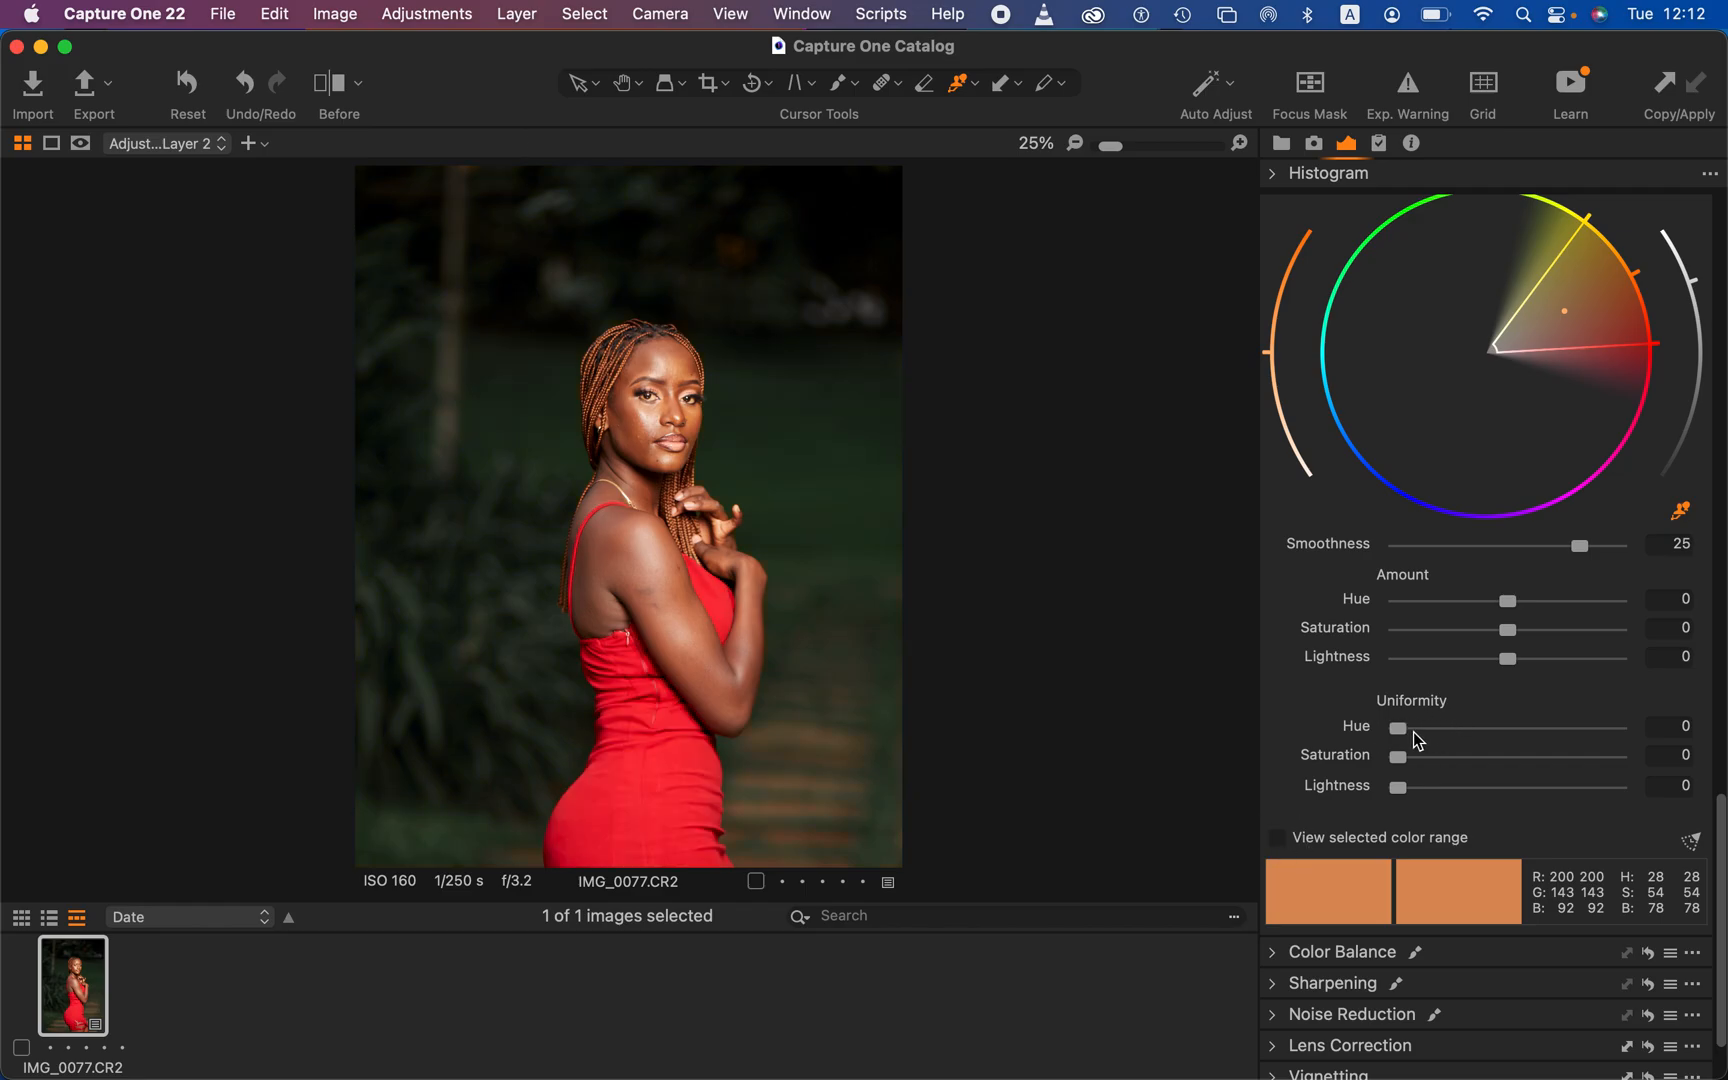
Step: Set the skin tone Uniformity to hue 90.3 and saturation 90.6, and pull the range's red edge toward orange to exclude the dress
left_click_drag(1398, 728, 1545, 746)
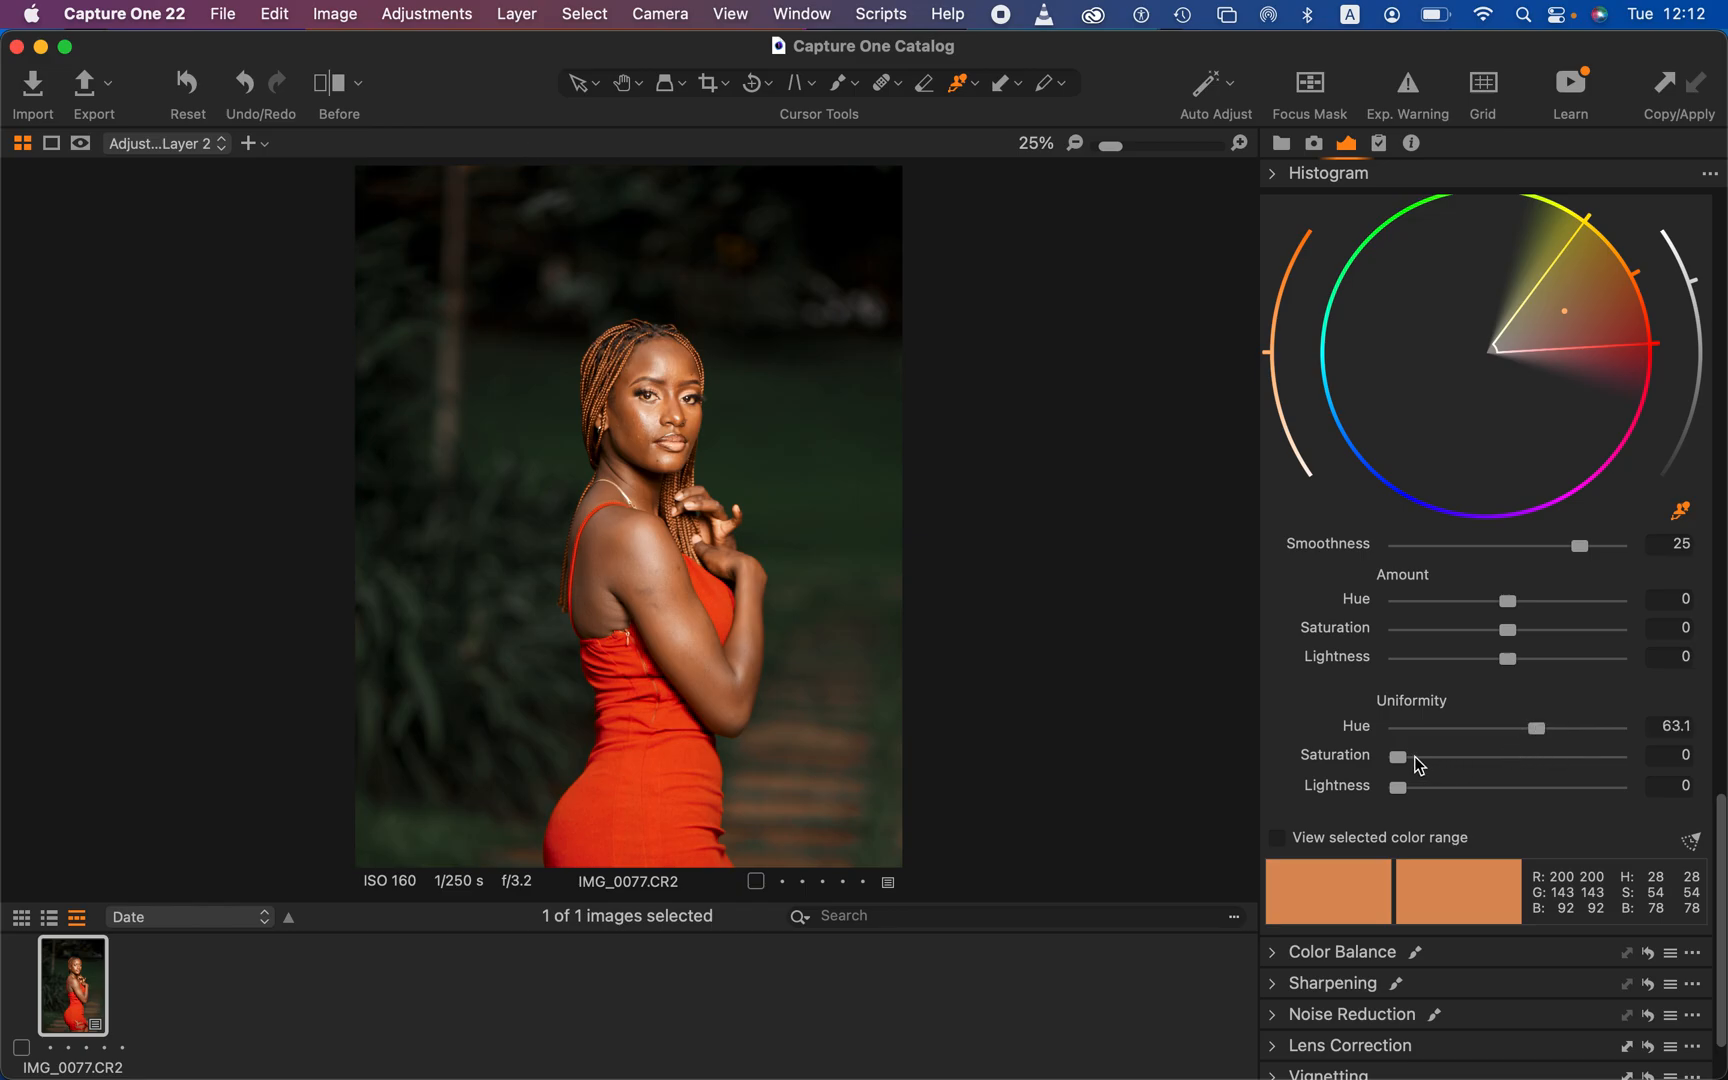
left_click_drag(1404, 764, 1597, 758)
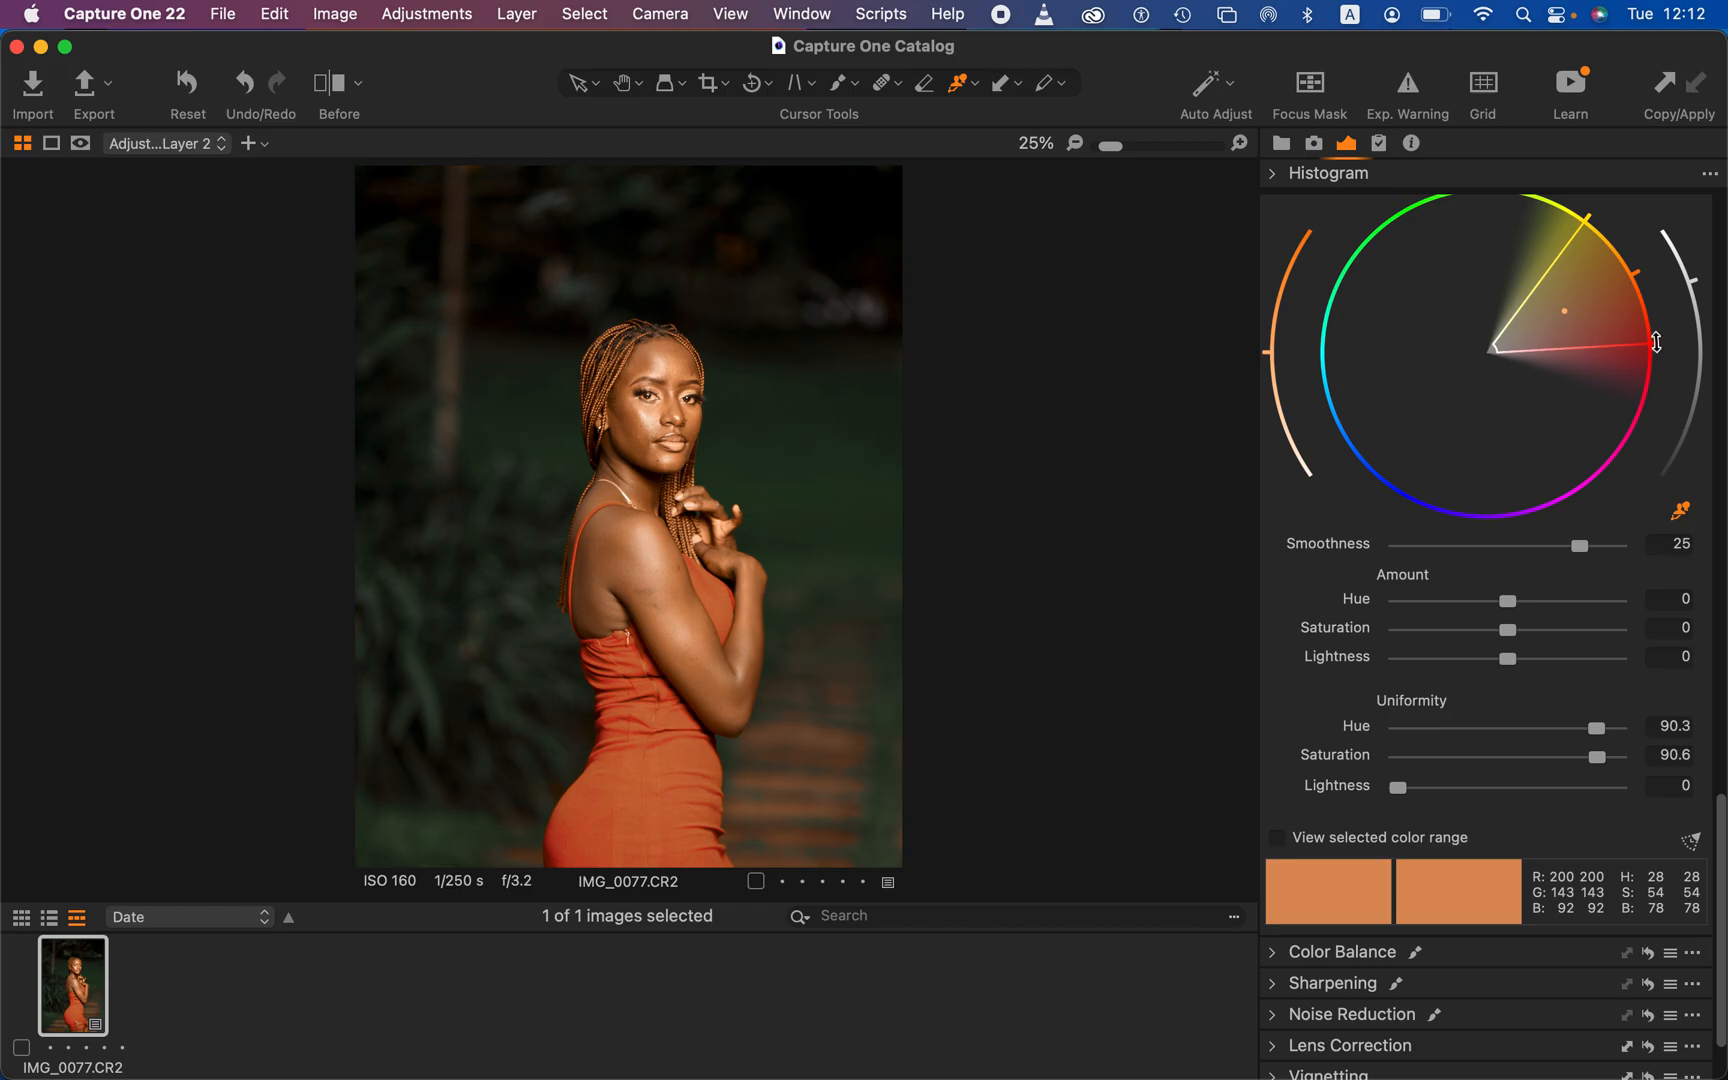
left_click_drag(1656, 342, 1647, 302)
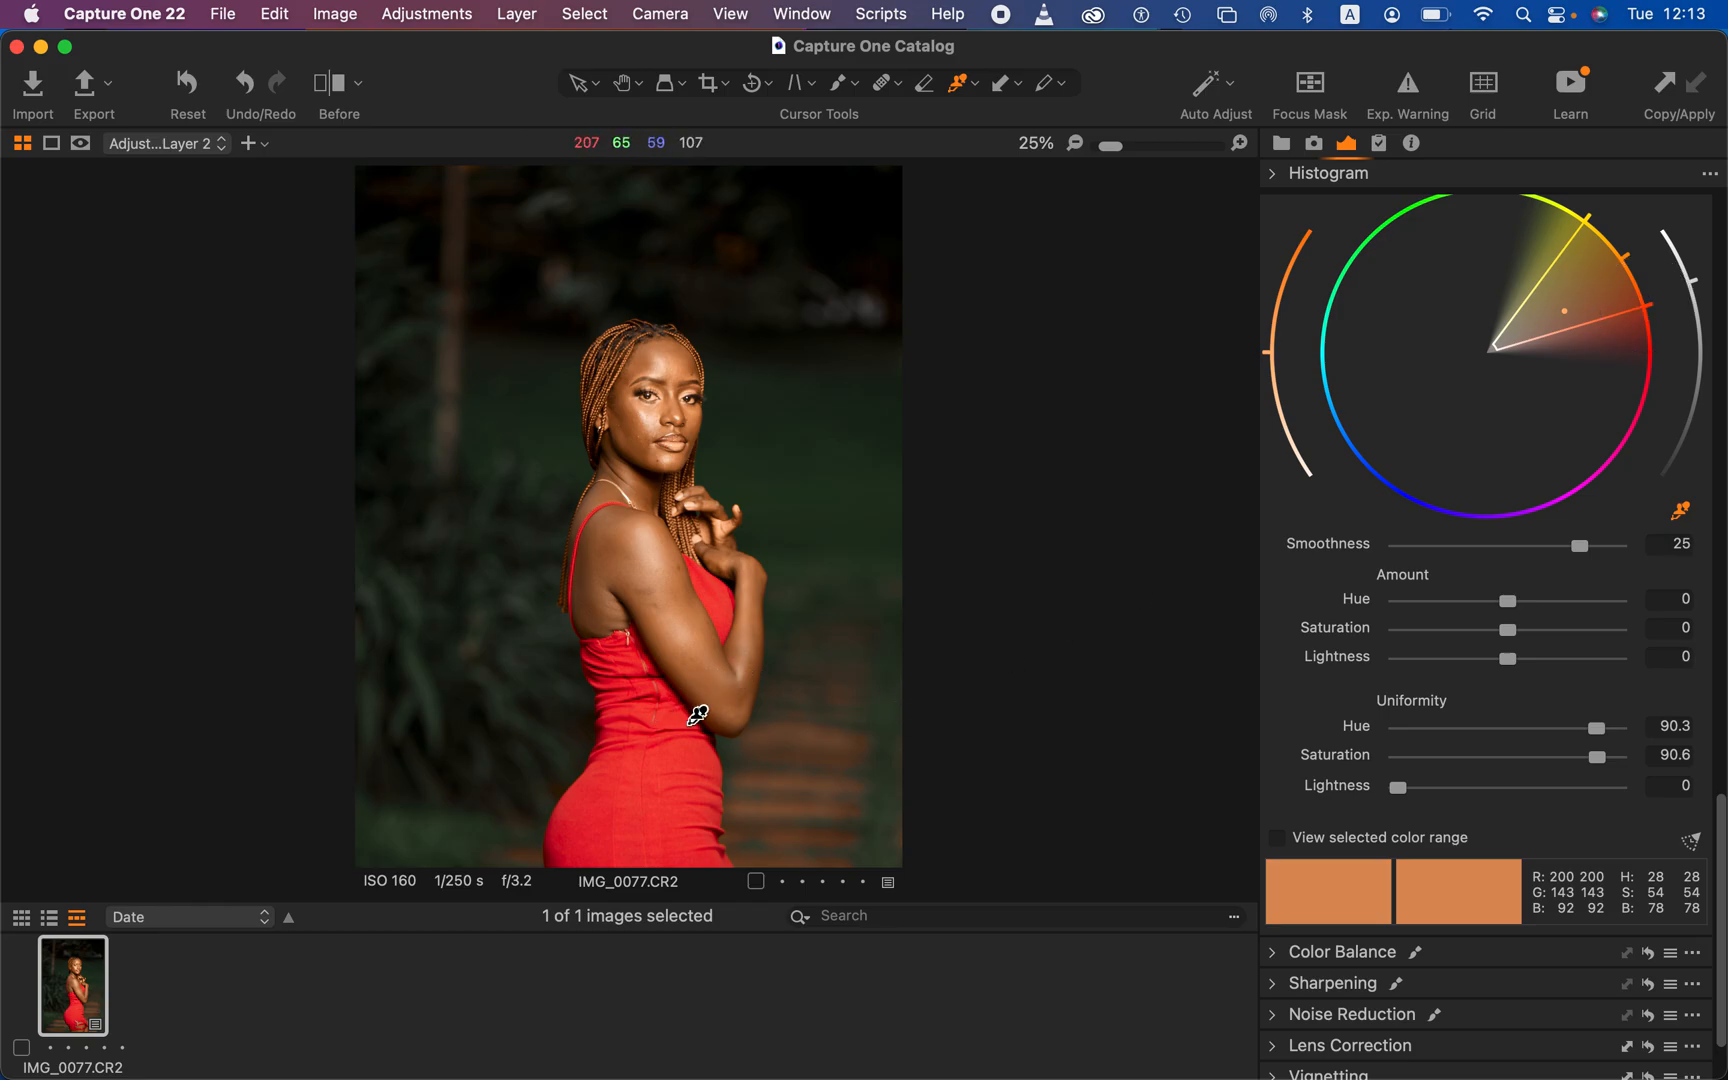
scroll(688, 725, "down", 2)
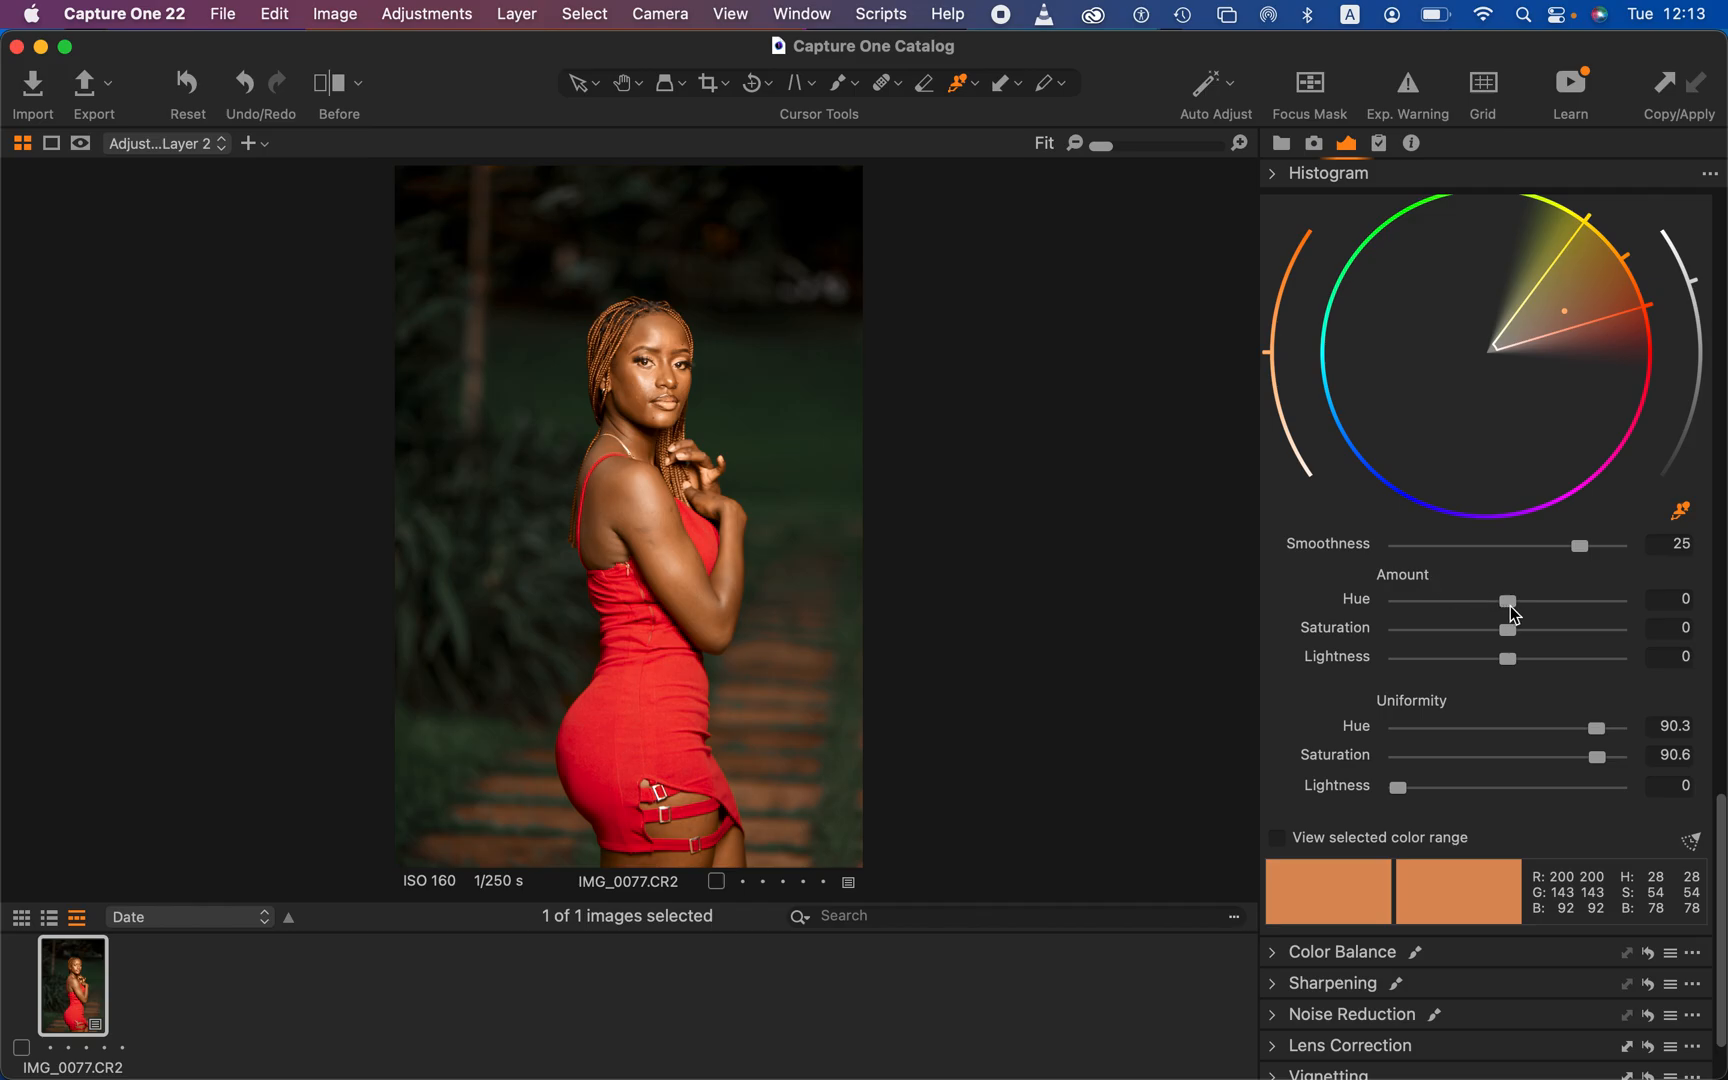
Step: Refine the skin range with Amount hue -3.3, saturation 4.9 and a slightly tighter red edge, and compare it in the before/after split view
left_click_drag(1511, 607, 1574, 620)
left_click_drag(1572, 606, 1436, 606)
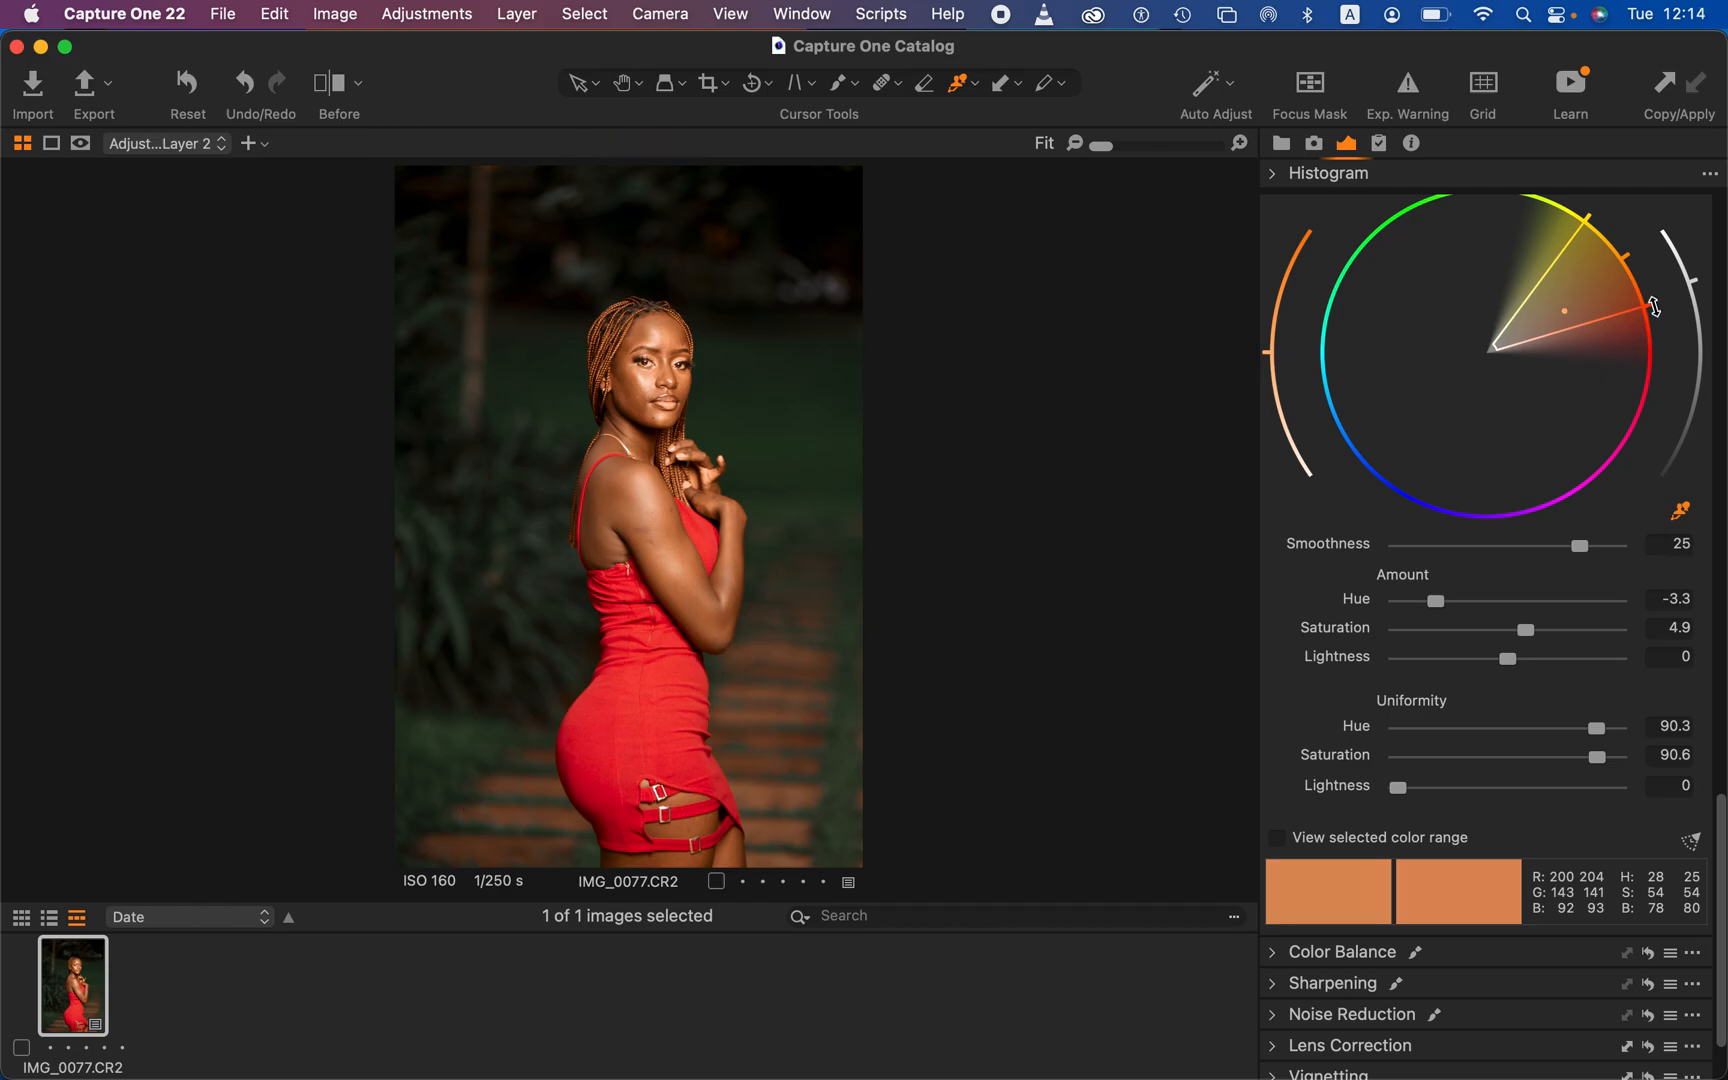
left_click_drag(1654, 306, 1654, 306)
left_click(1654, 306)
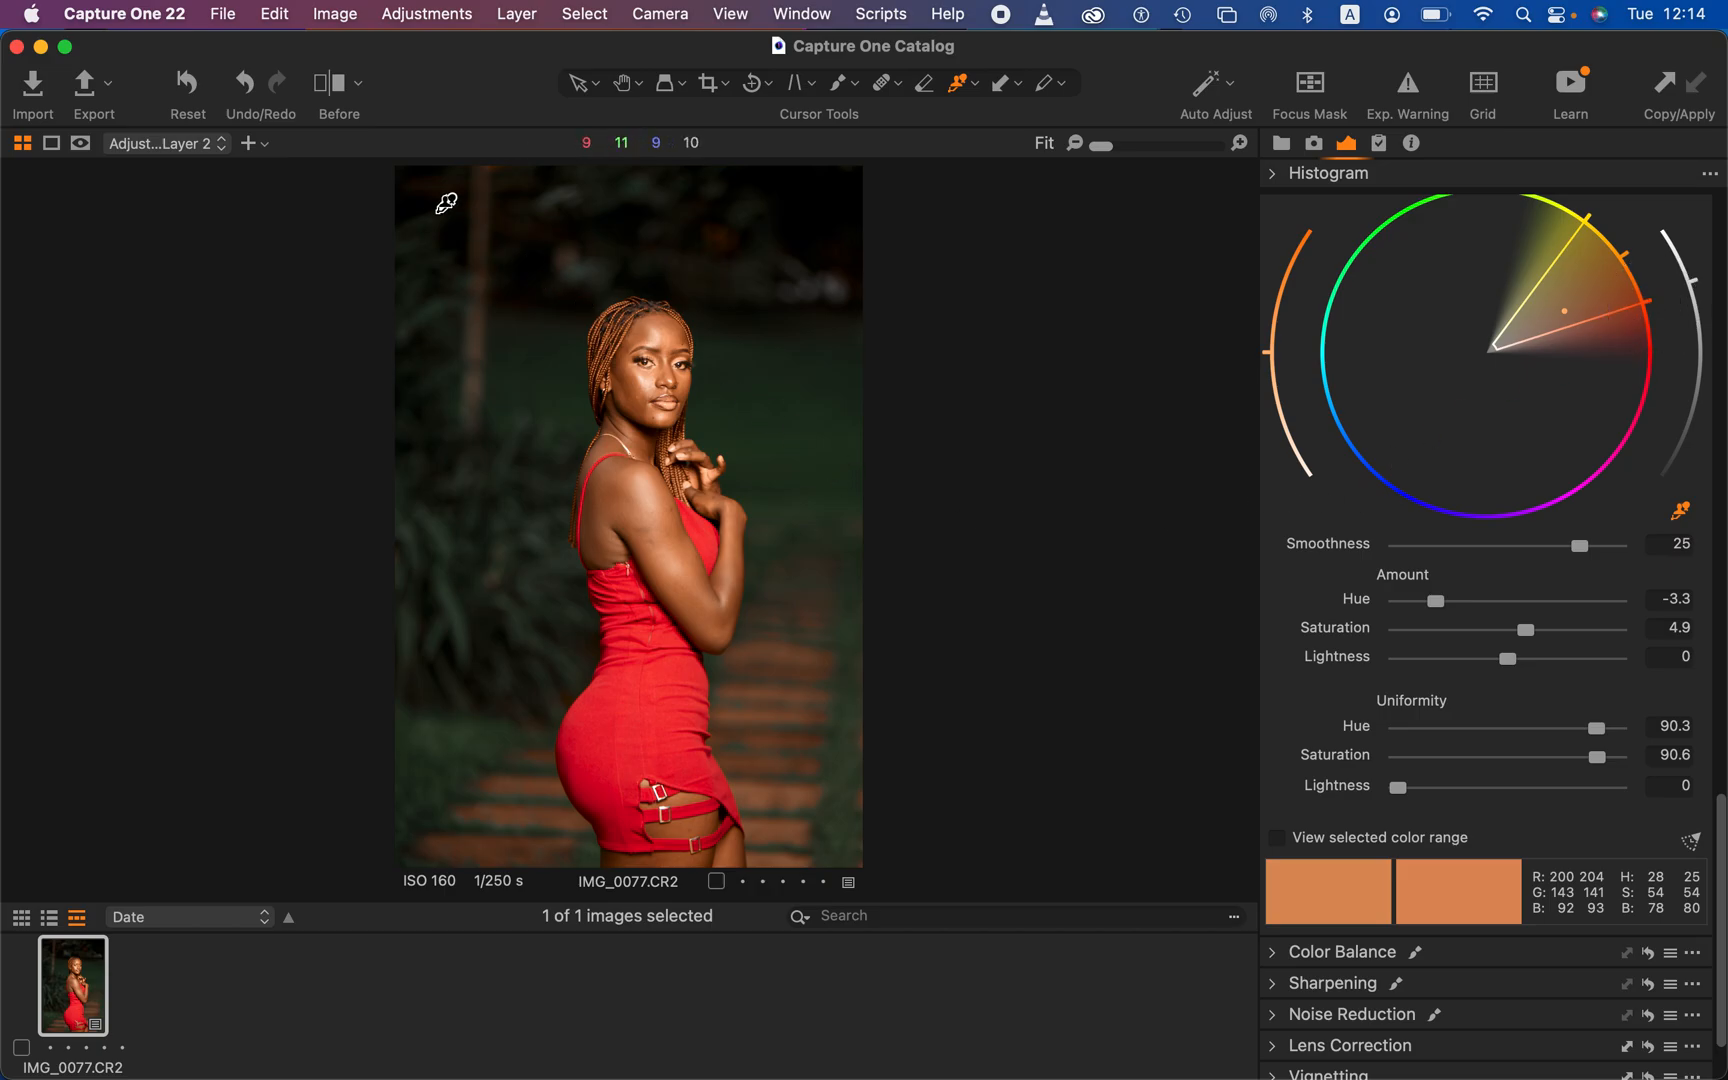
left_click(331, 83)
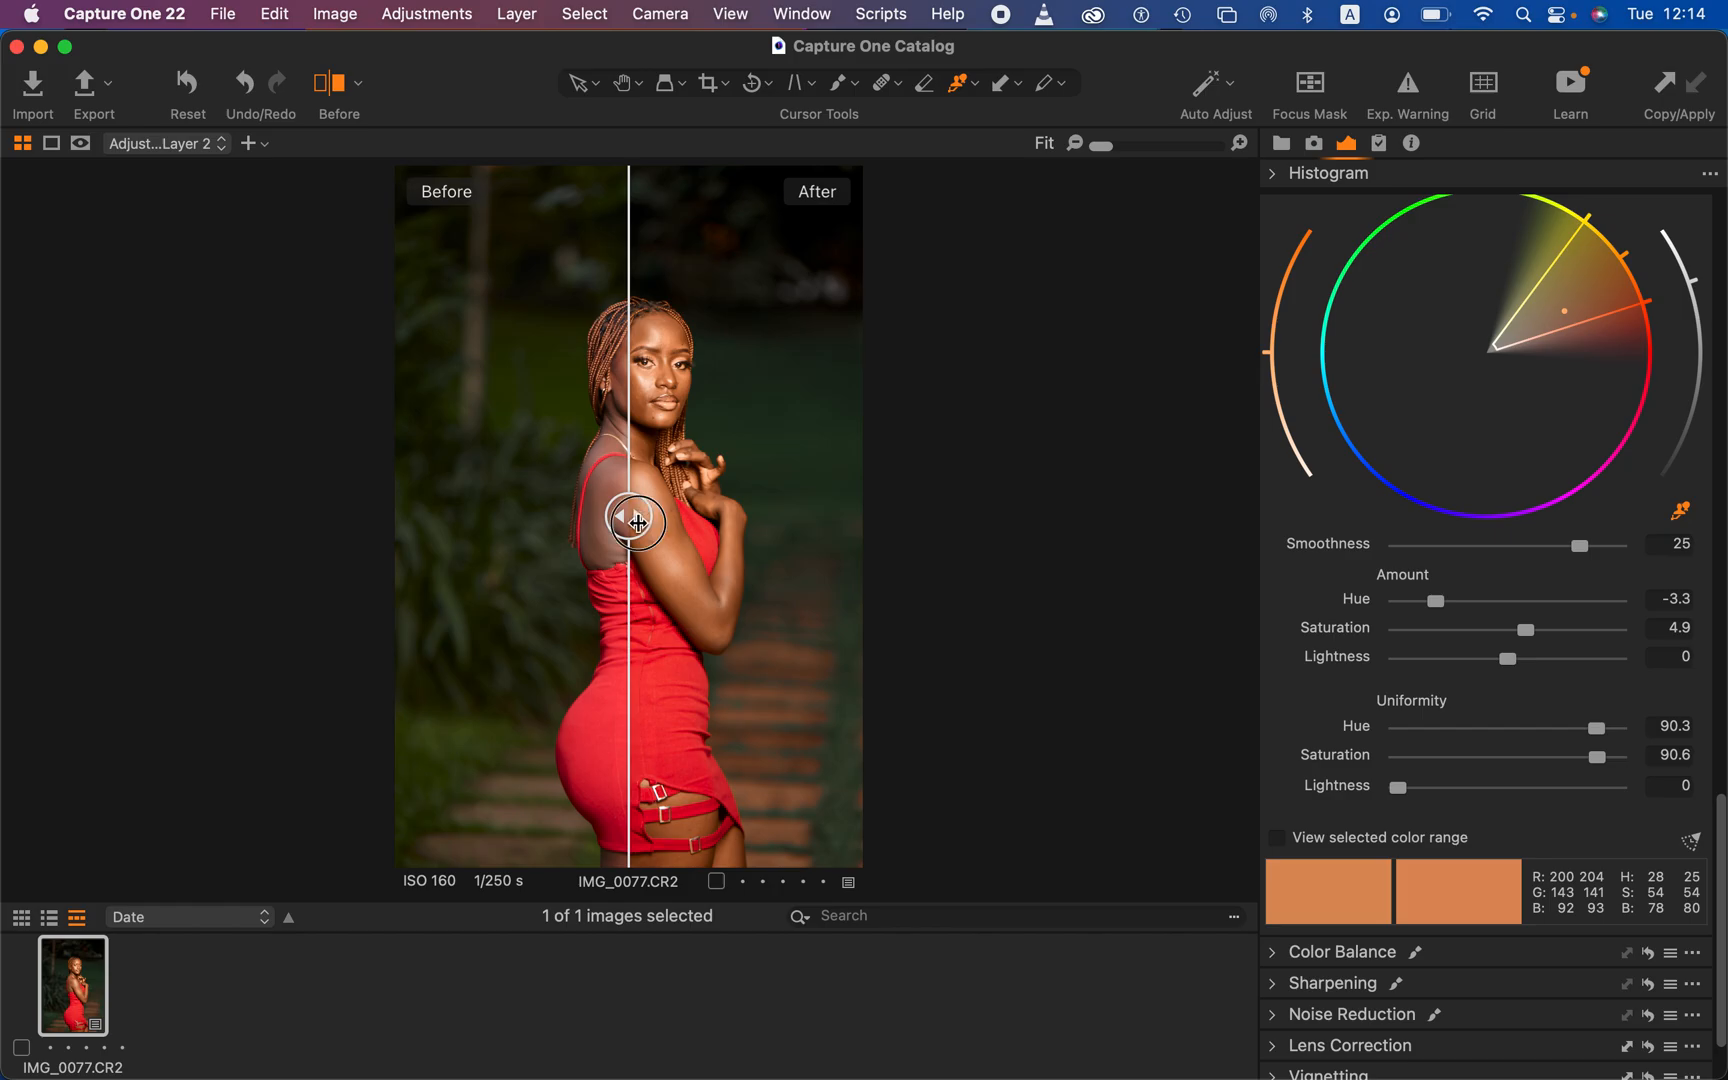
left_click_drag(636, 521, 278, 579)
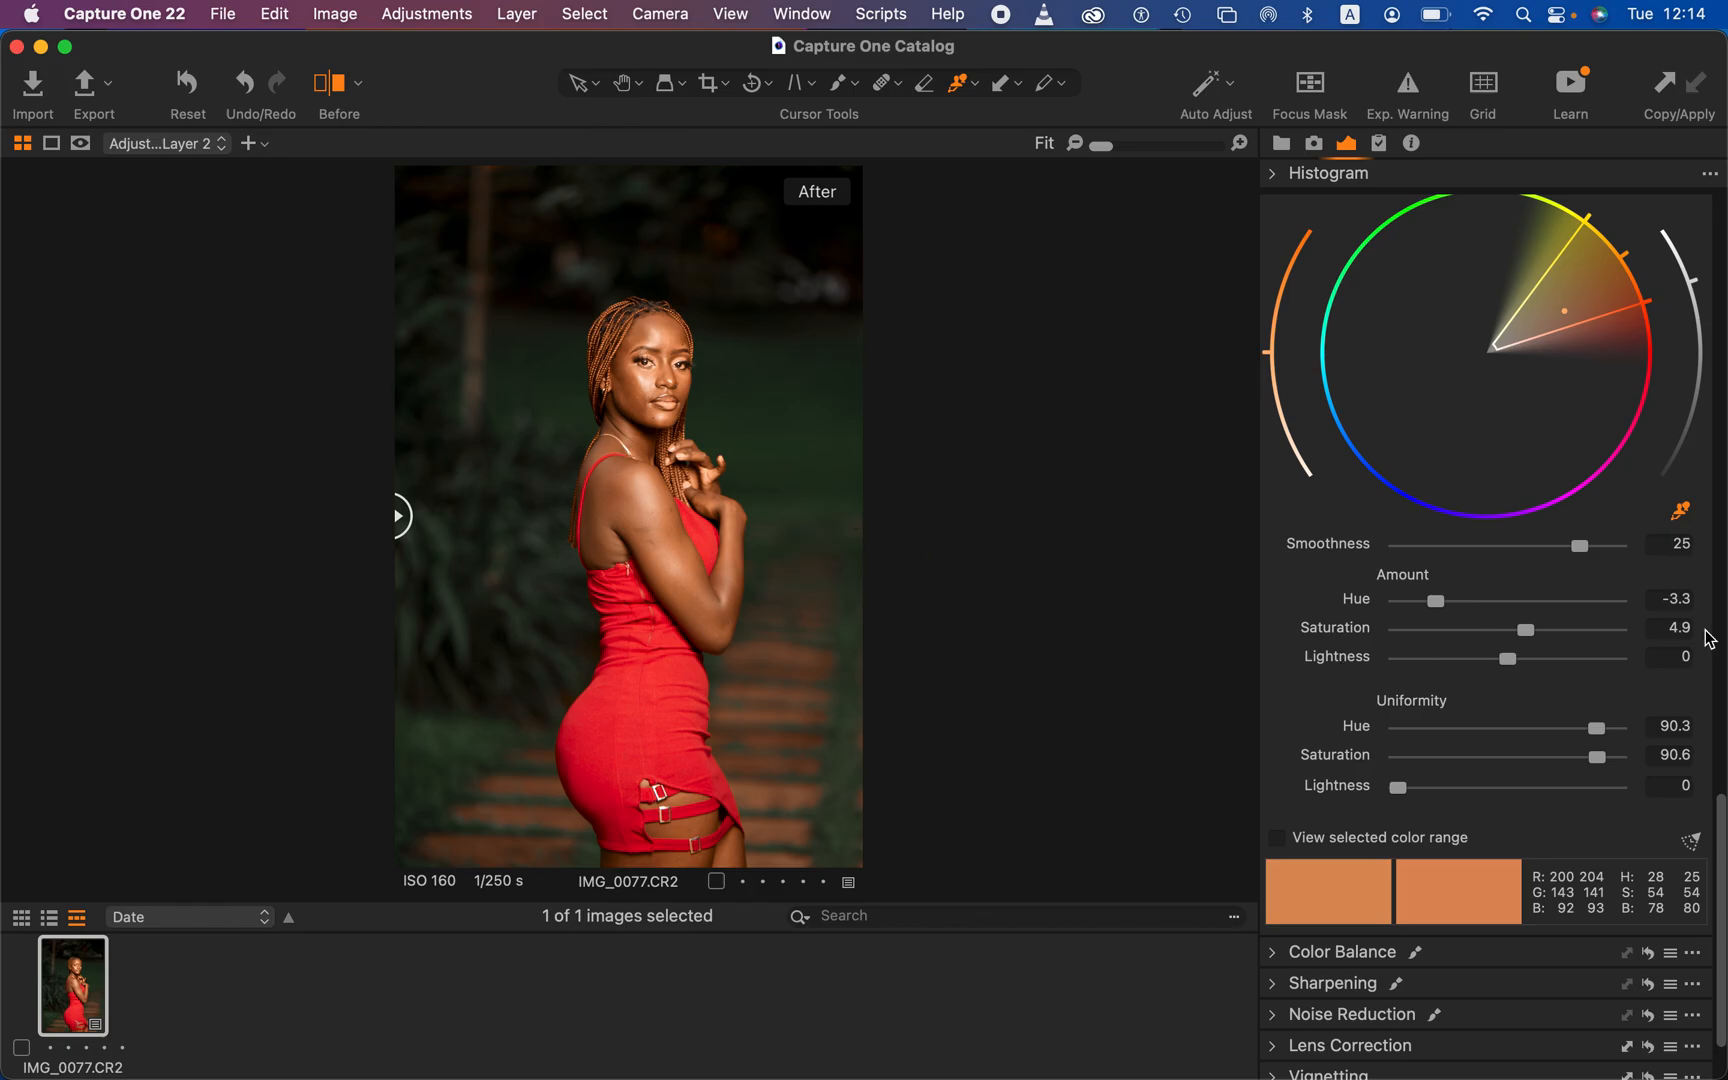
Step: Set the orange range's hue to -1.3 and lightness to -2.3 in the basic Color Editor on Adjustment Layer 2
scroll(1547, 555, "up", 5)
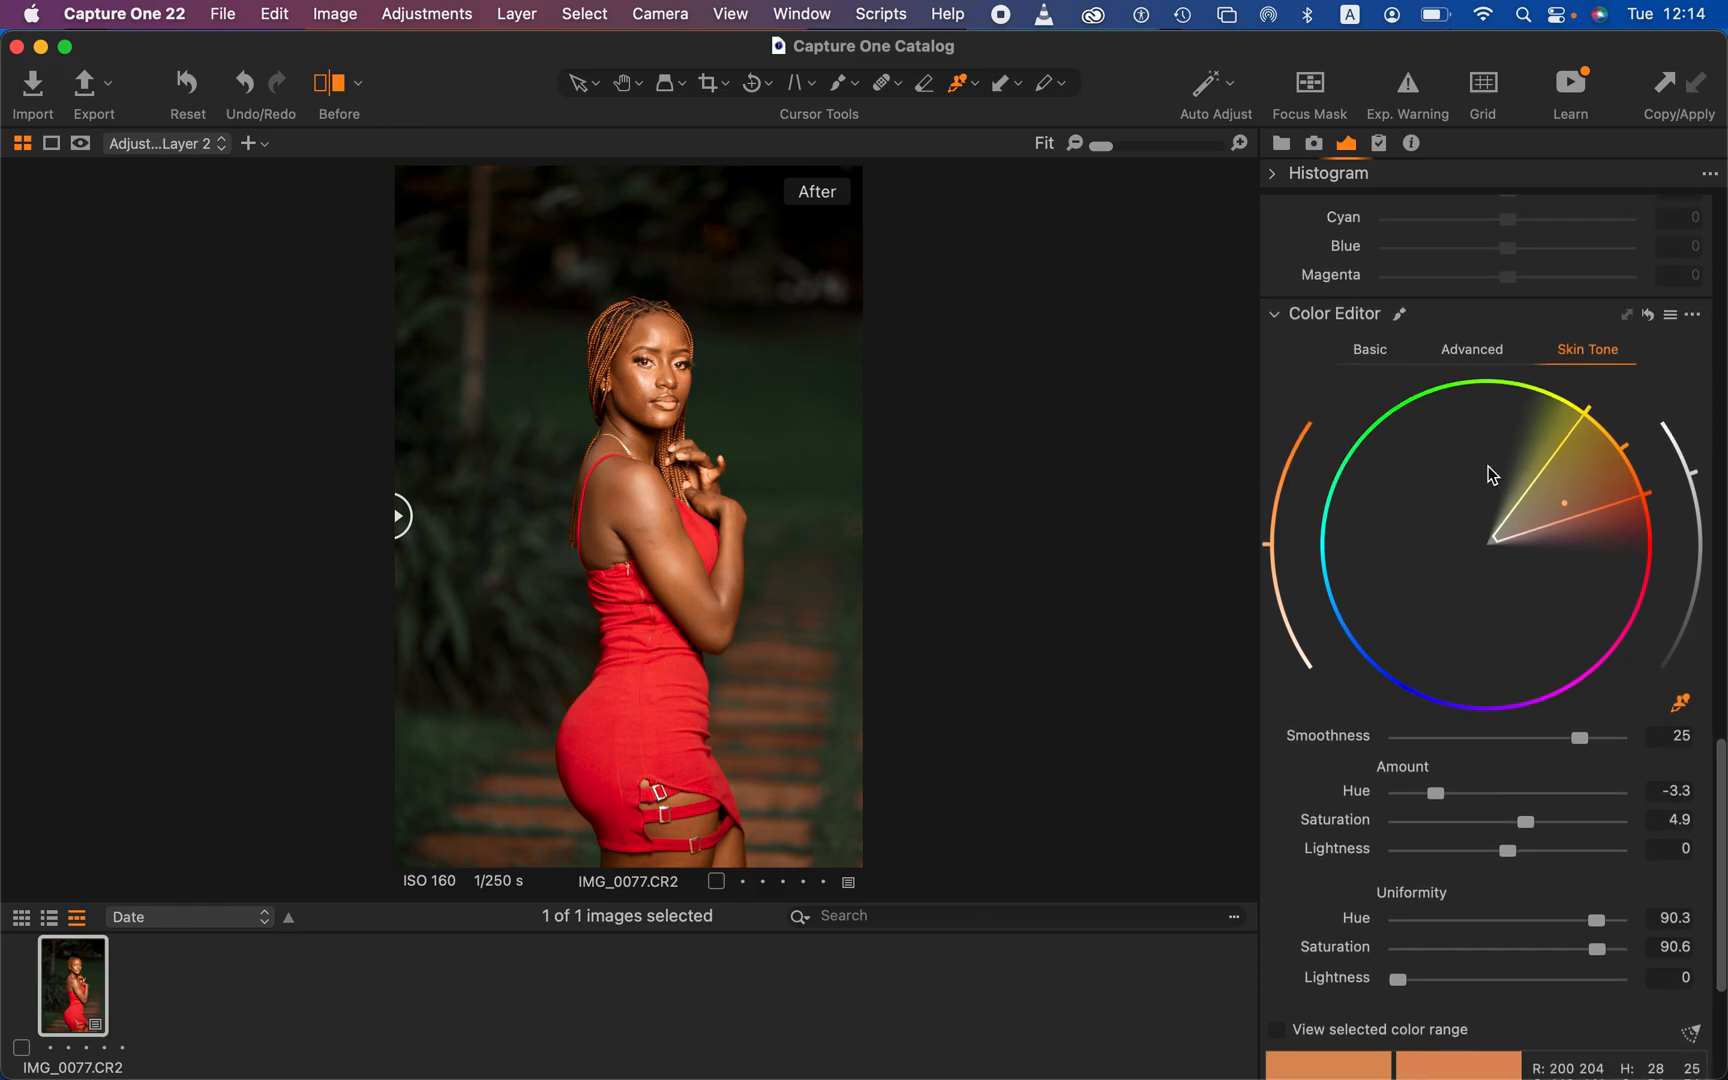
left_click(1366, 360)
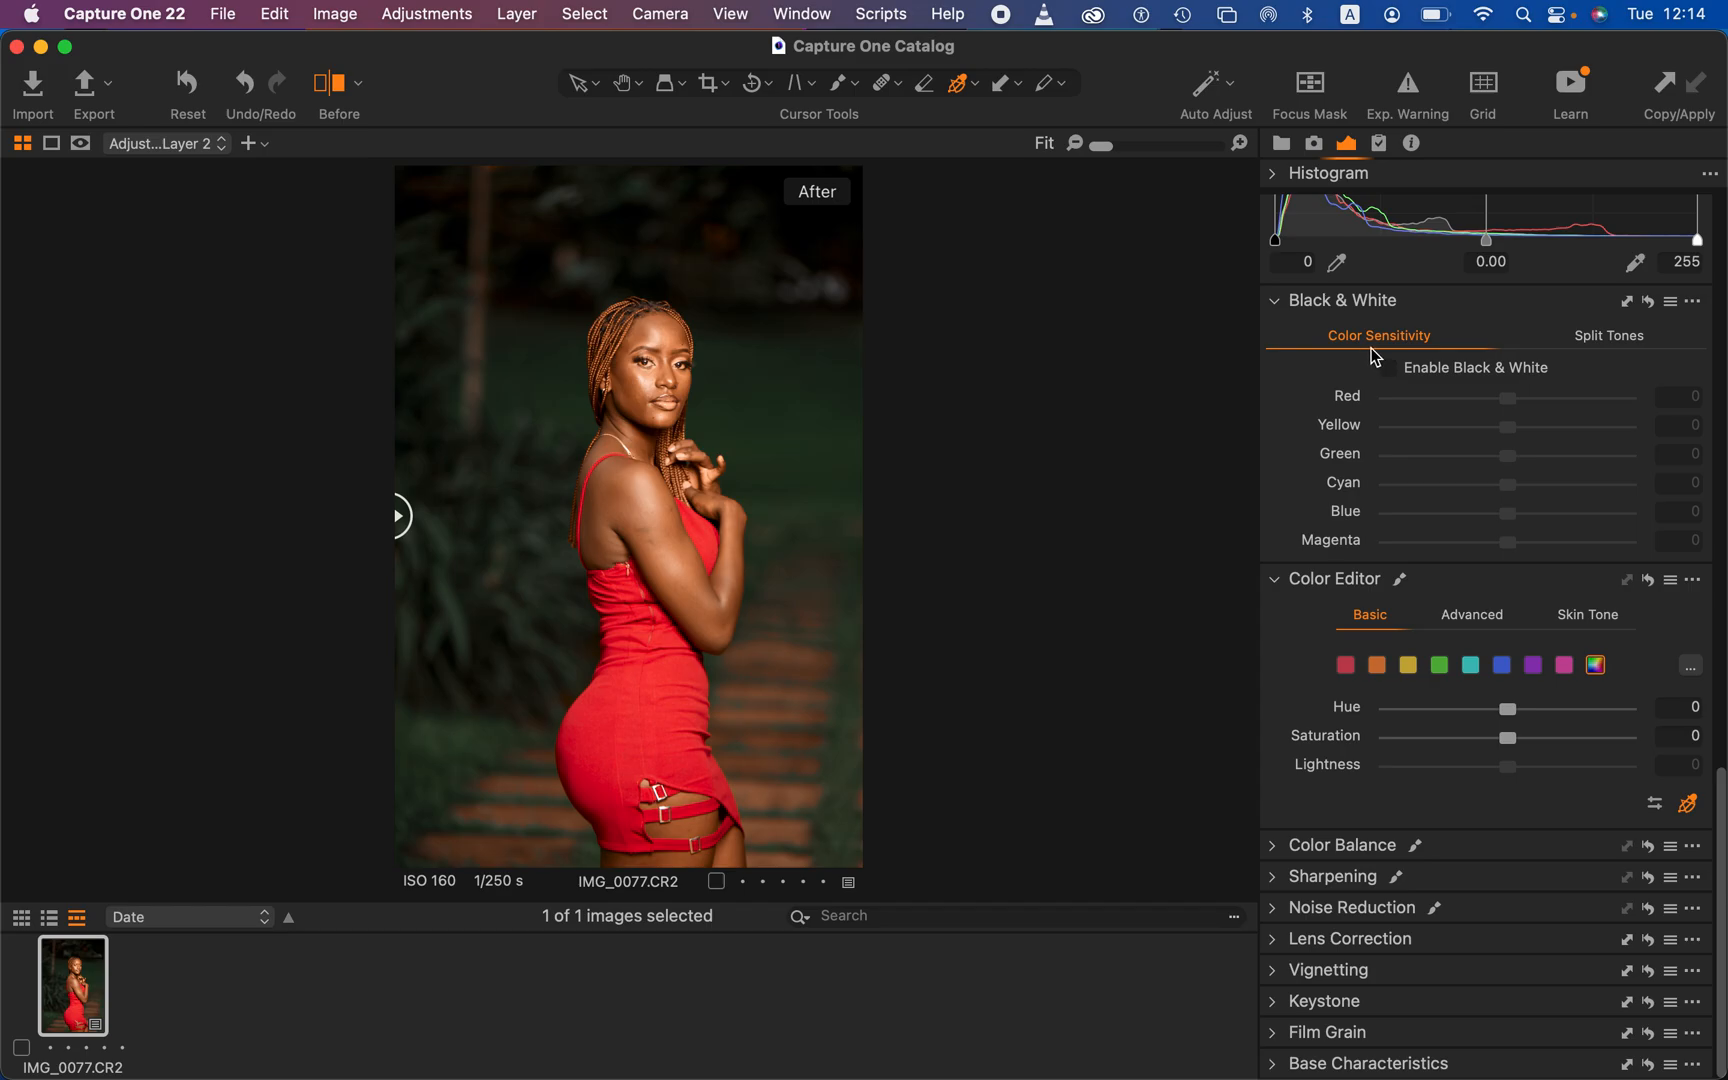
left_click(1381, 674)
left_click_drag(1507, 709, 1506, 719)
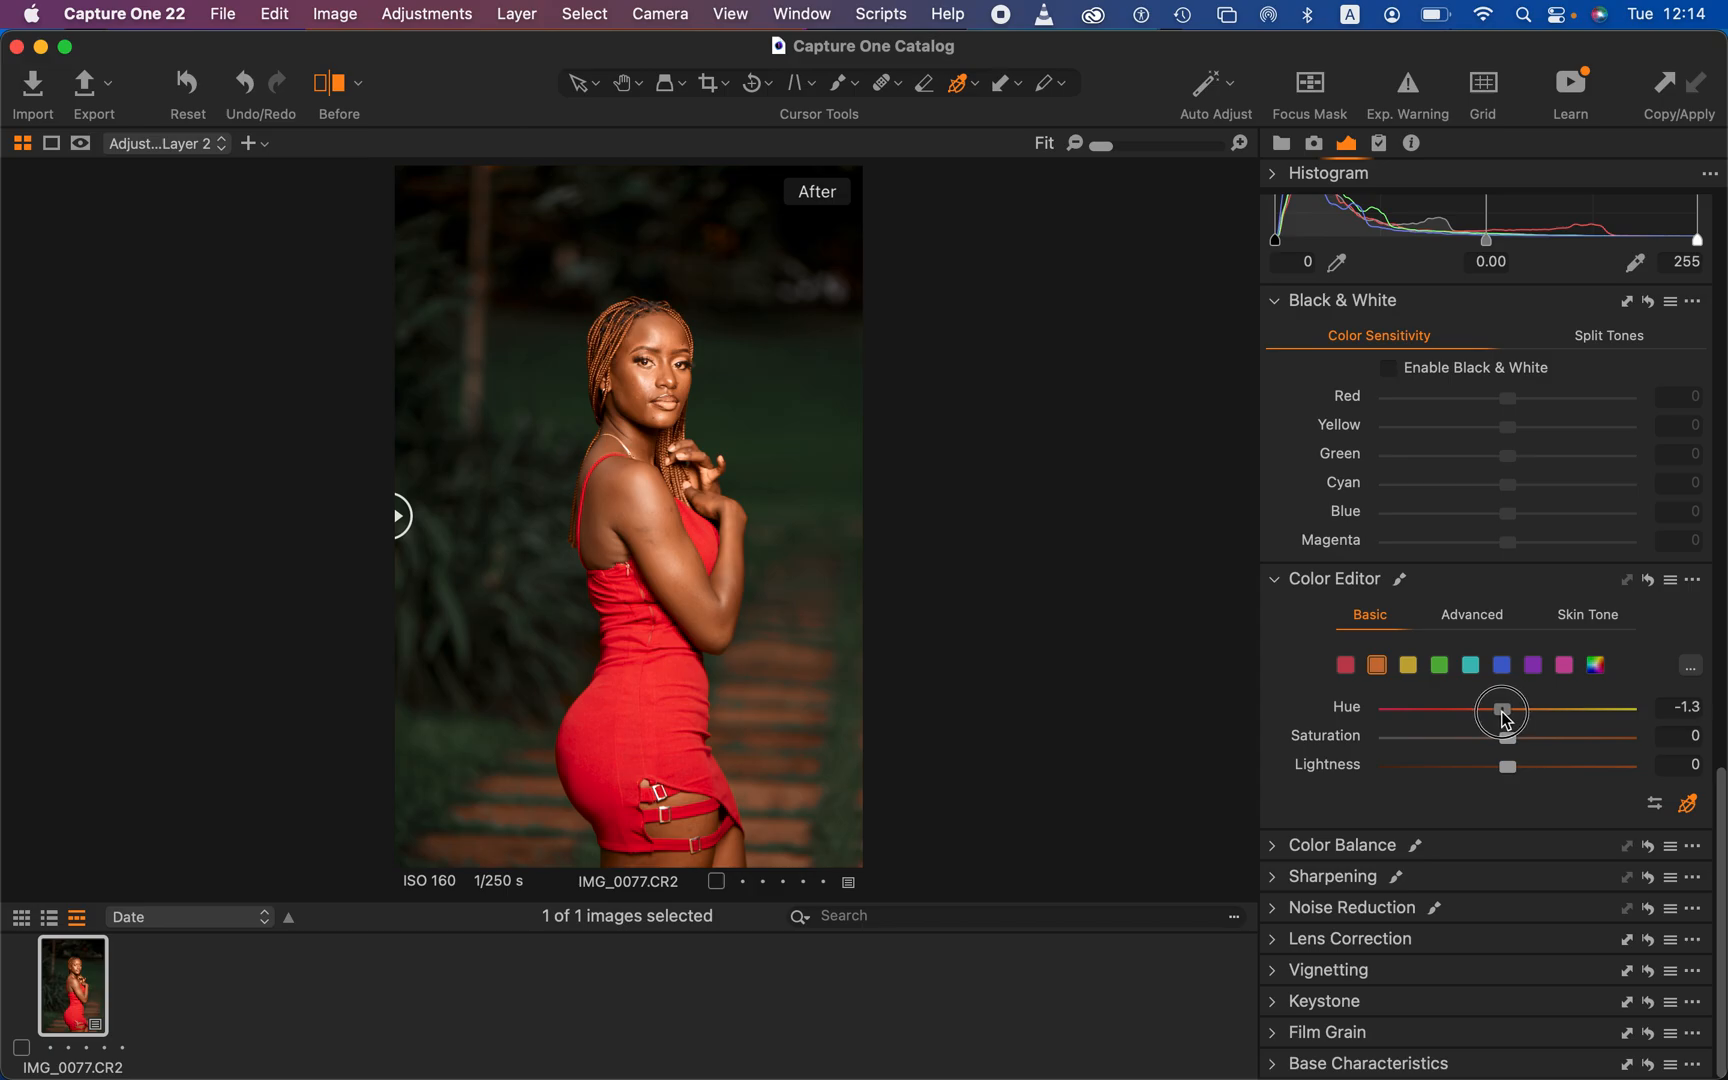
left_click_drag(1506, 717, 1505, 770)
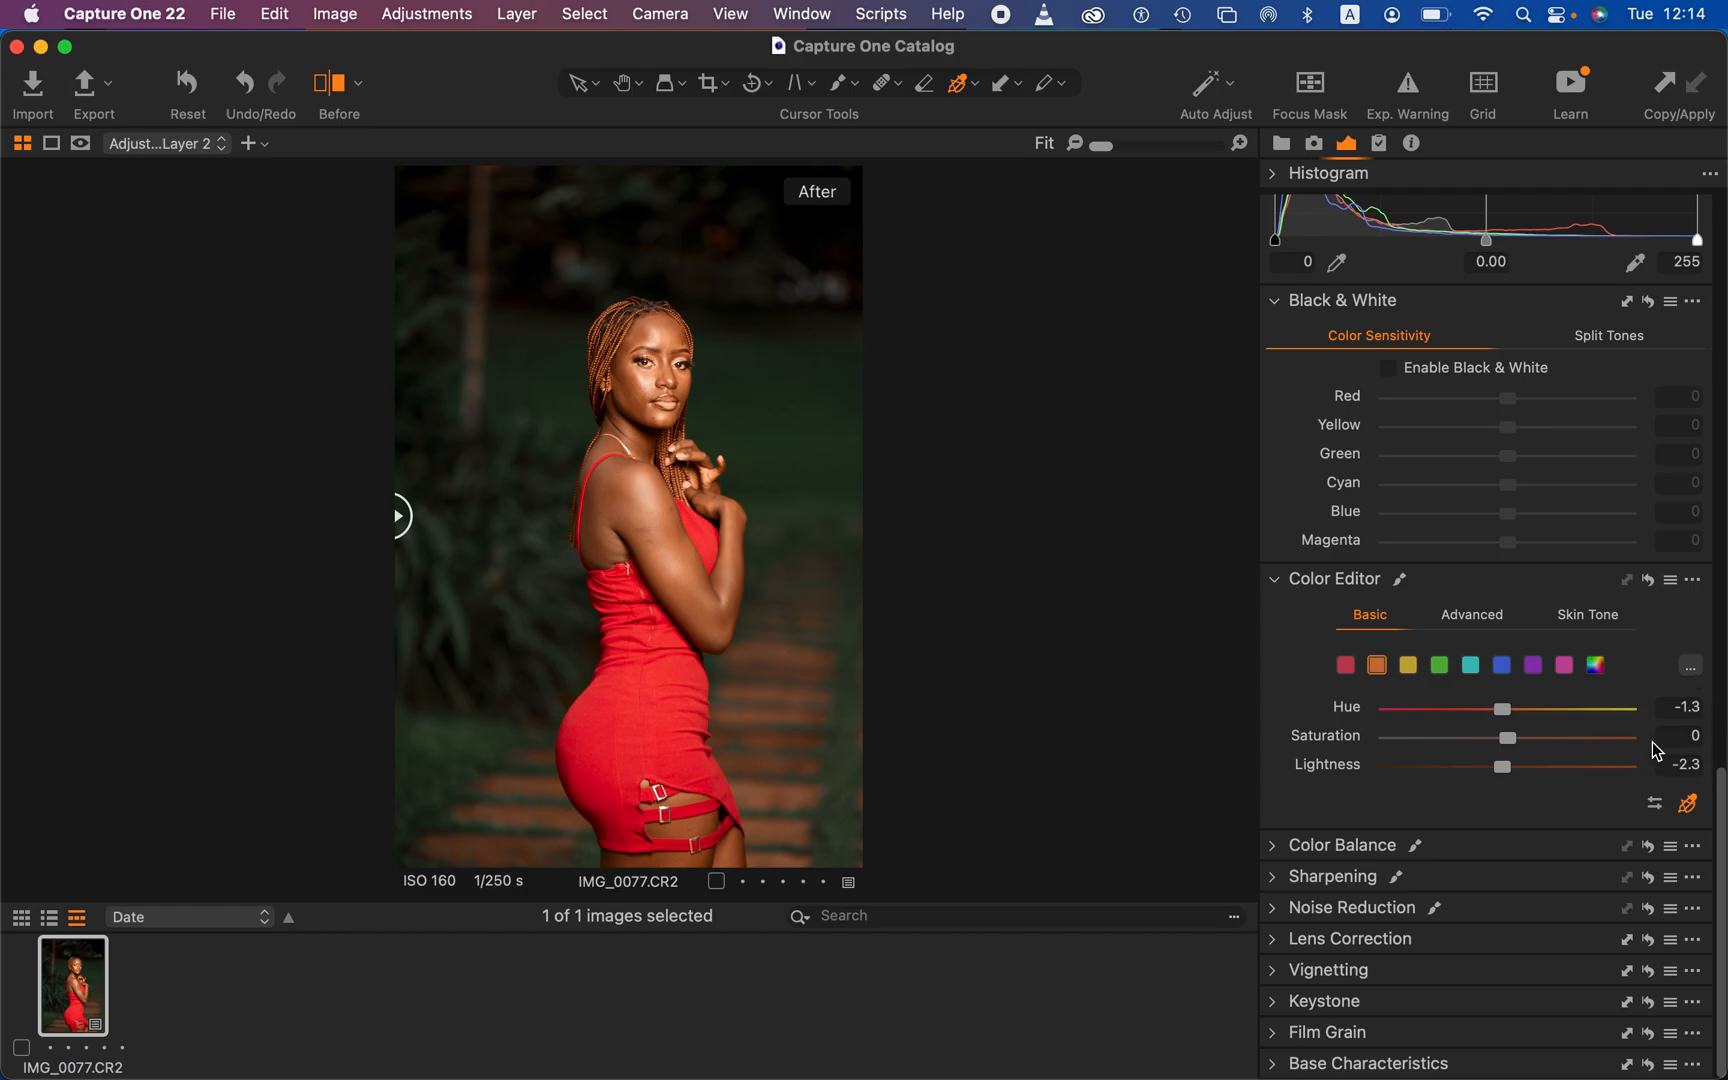
Step: Shift the midtones slightly toward green in Color Balance, and review the result in the before/after split before turning it off
left_click(1274, 849)
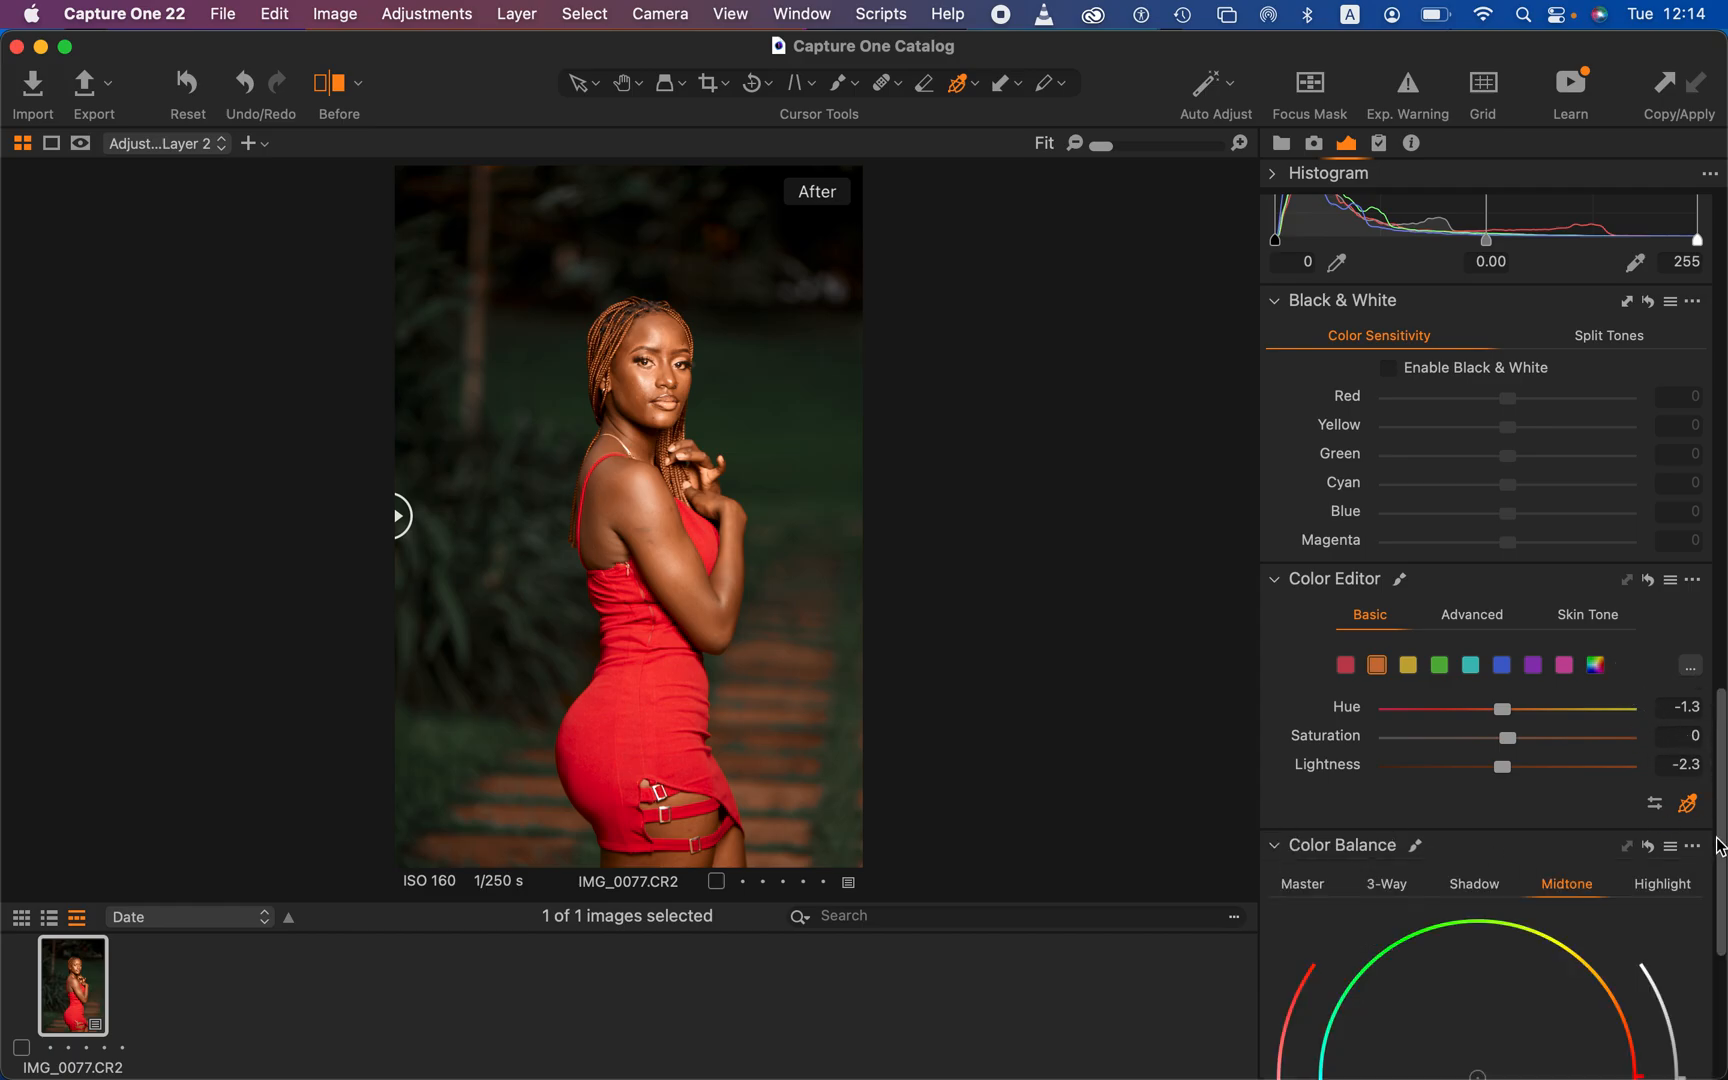
left_click_drag(1718, 845, 1722, 935)
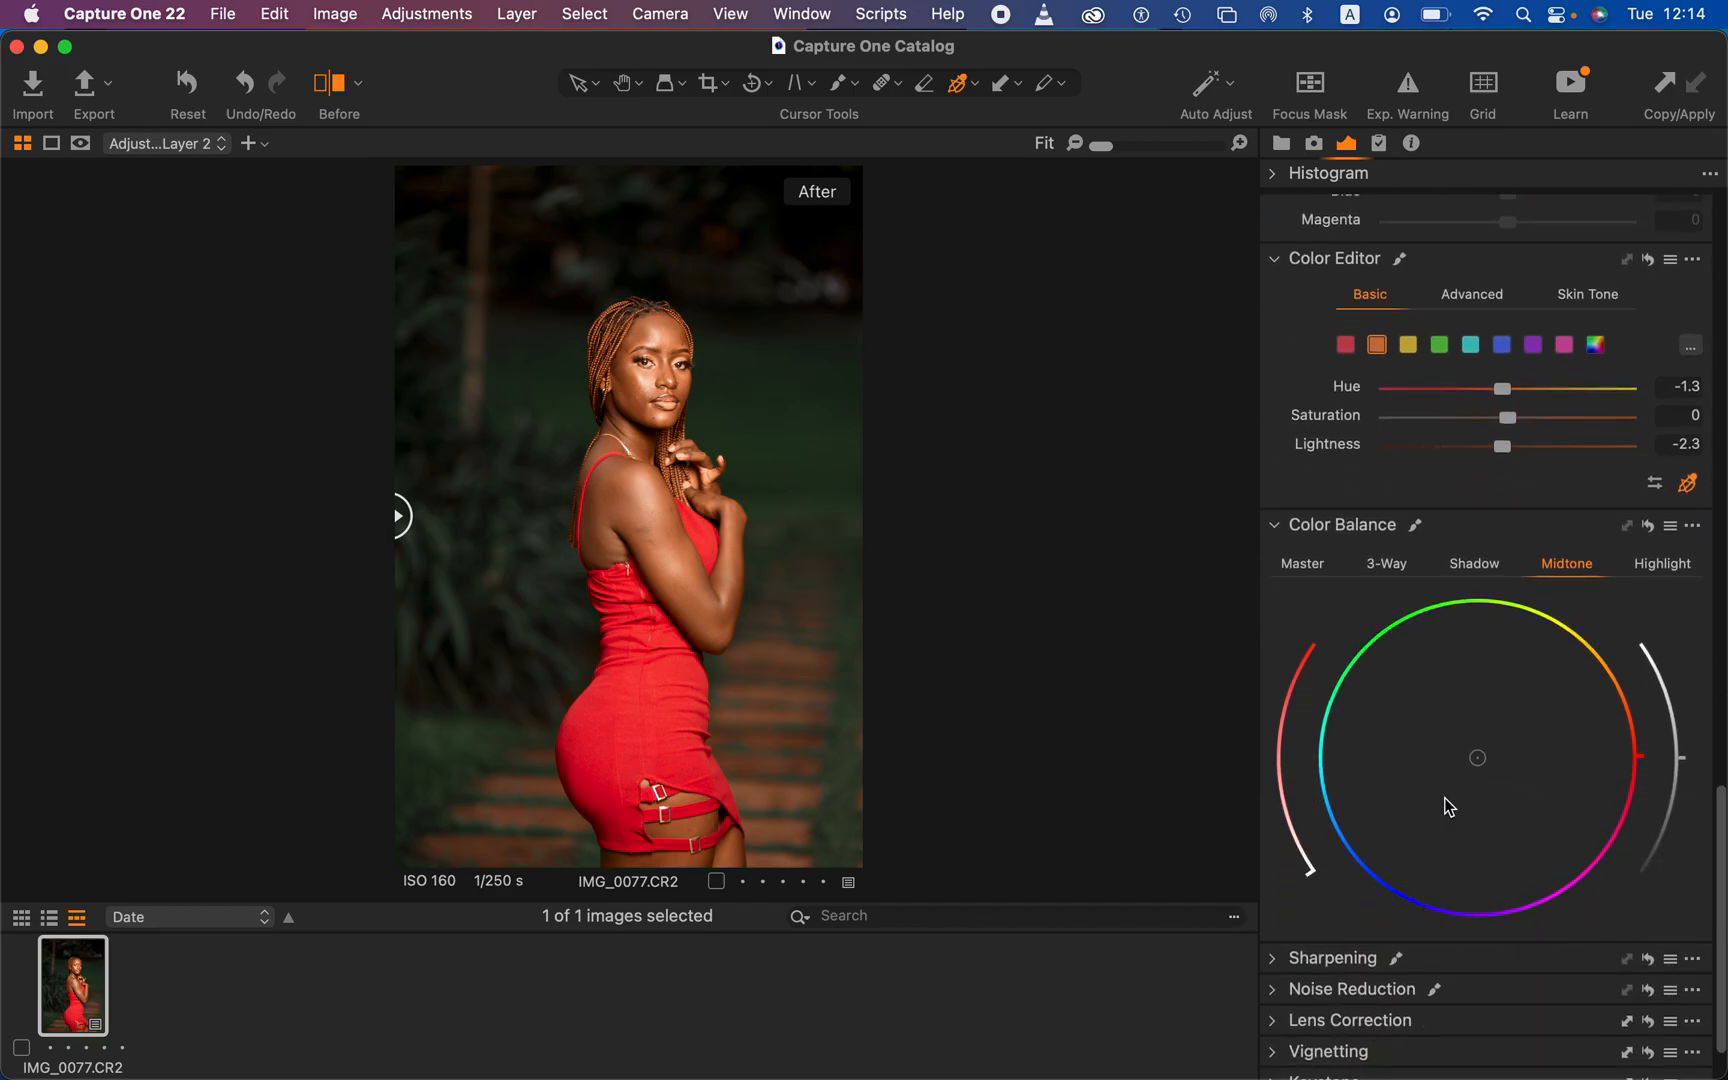
mouse_move(1477, 757)
left_mouse_down()
mouse_move(1383, 661)
mouse_move(1469, 745)
left_mouse_up()
left_click_drag(399, 507, 437, 611)
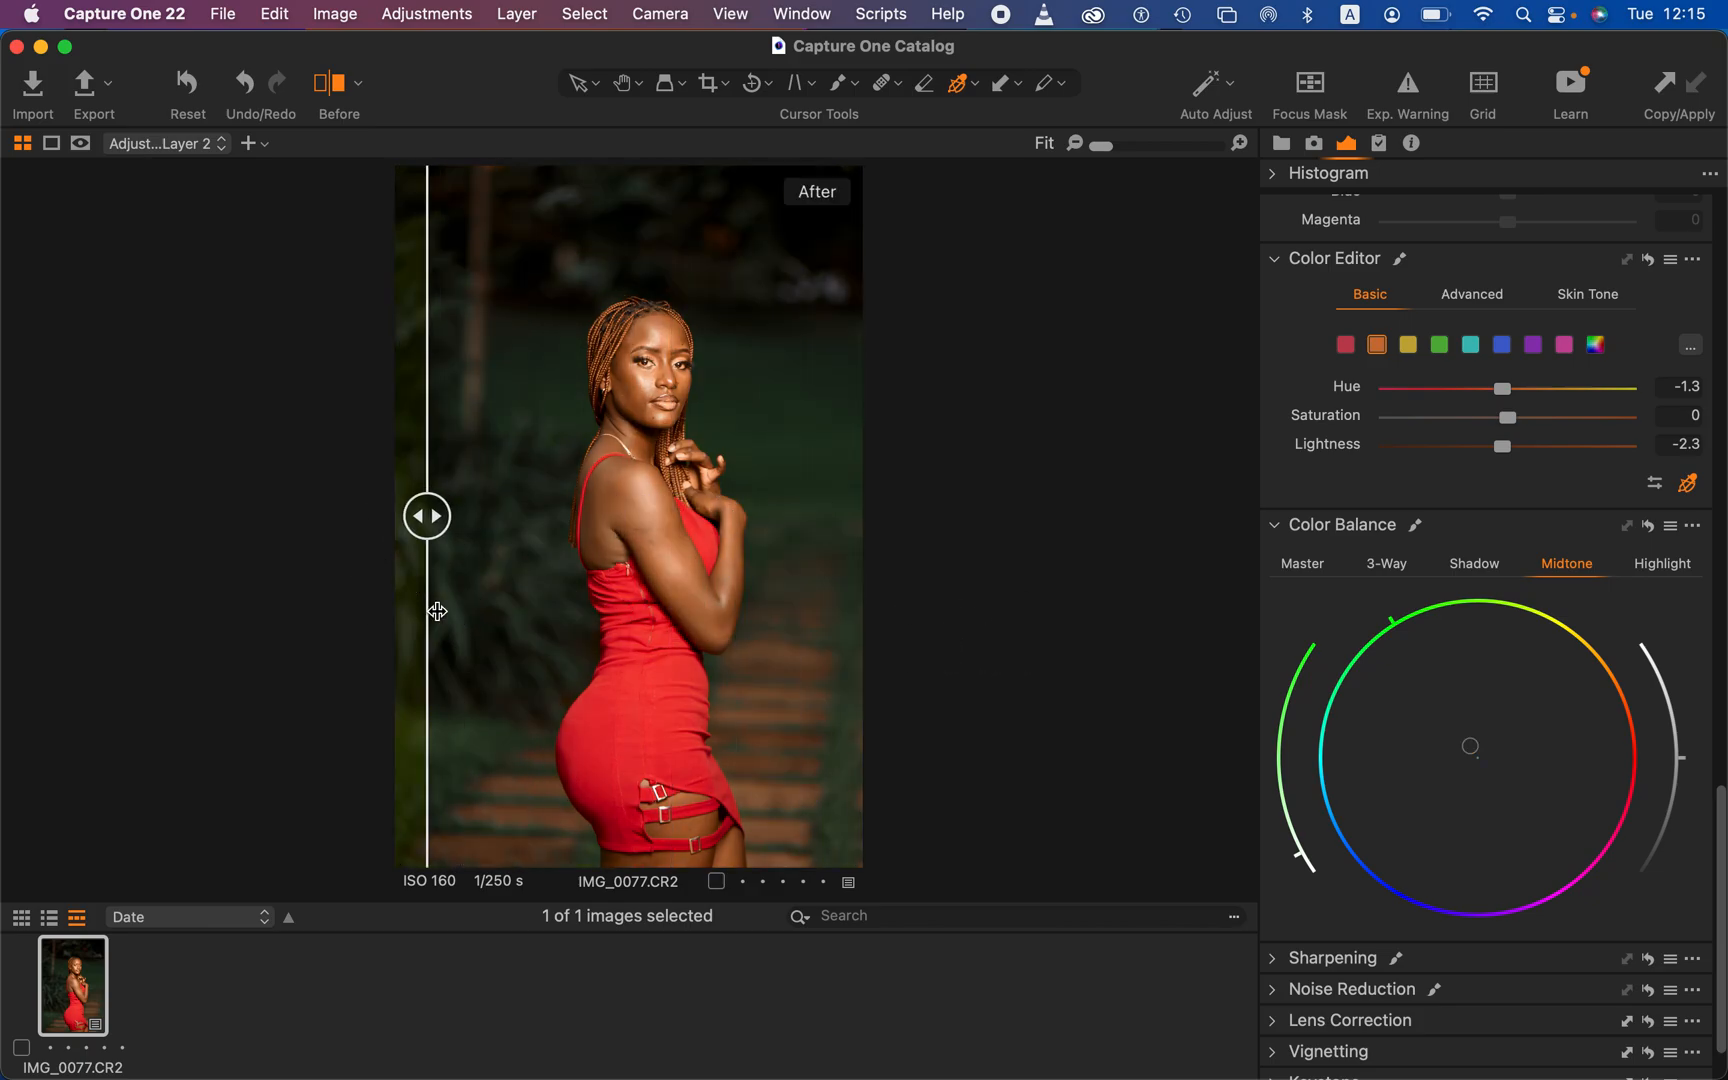
left_click(330, 84)
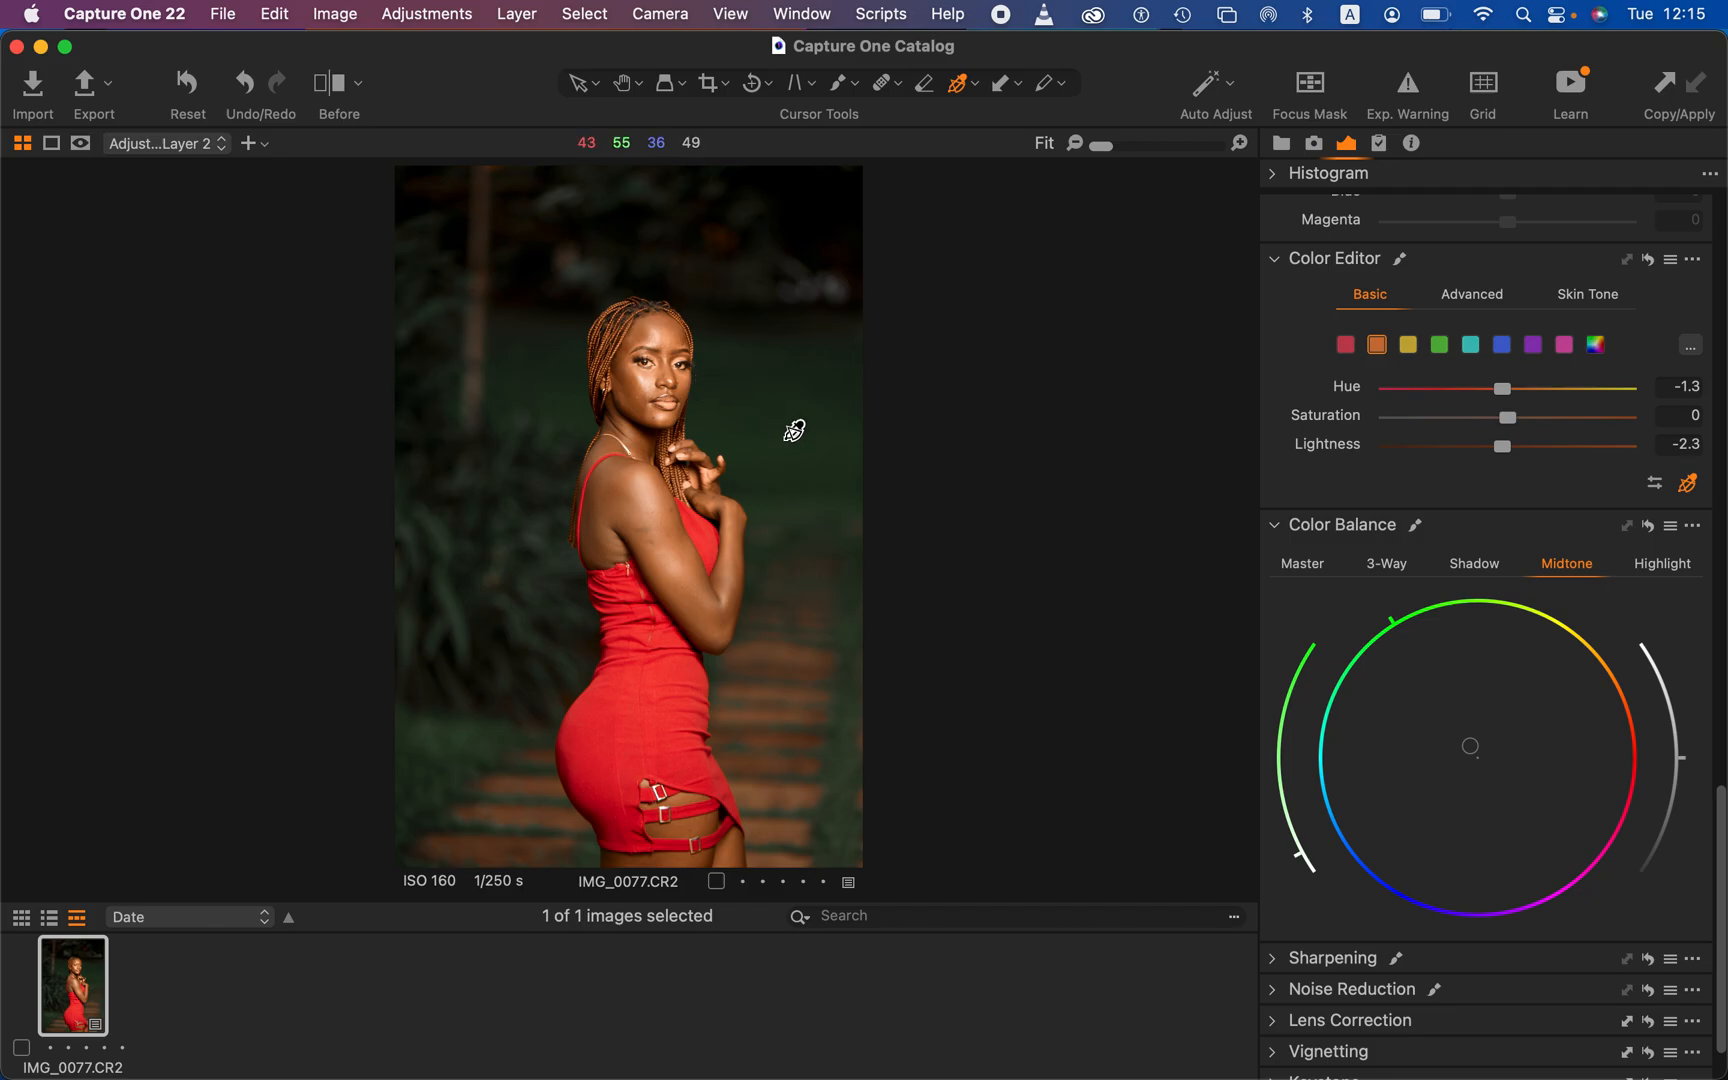
Step: Erase Adjustment Layer 2's mask over the lips and both eyes, using the mask overlay as a guide
scroll(784, 440, "up", 5)
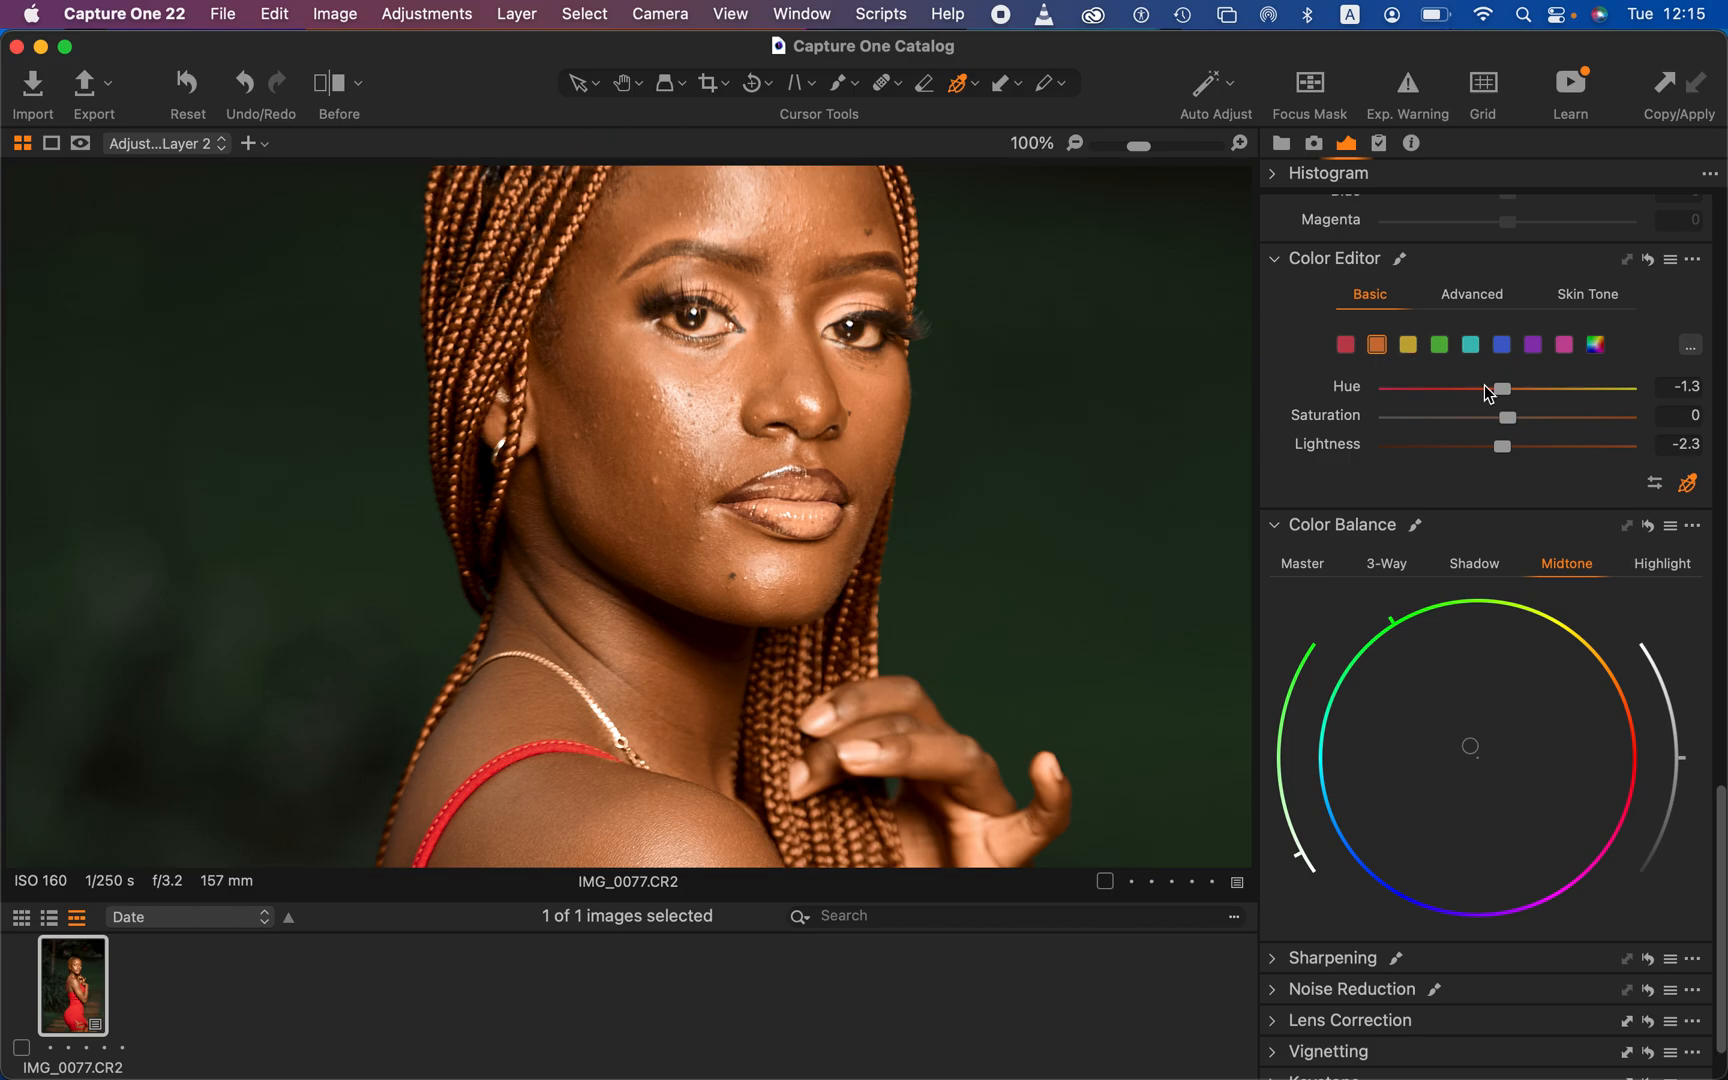
scroll(1486, 388, "down", 15)
scroll(1440, 355, "up", 5)
scroll(1530, 306, "up", 8)
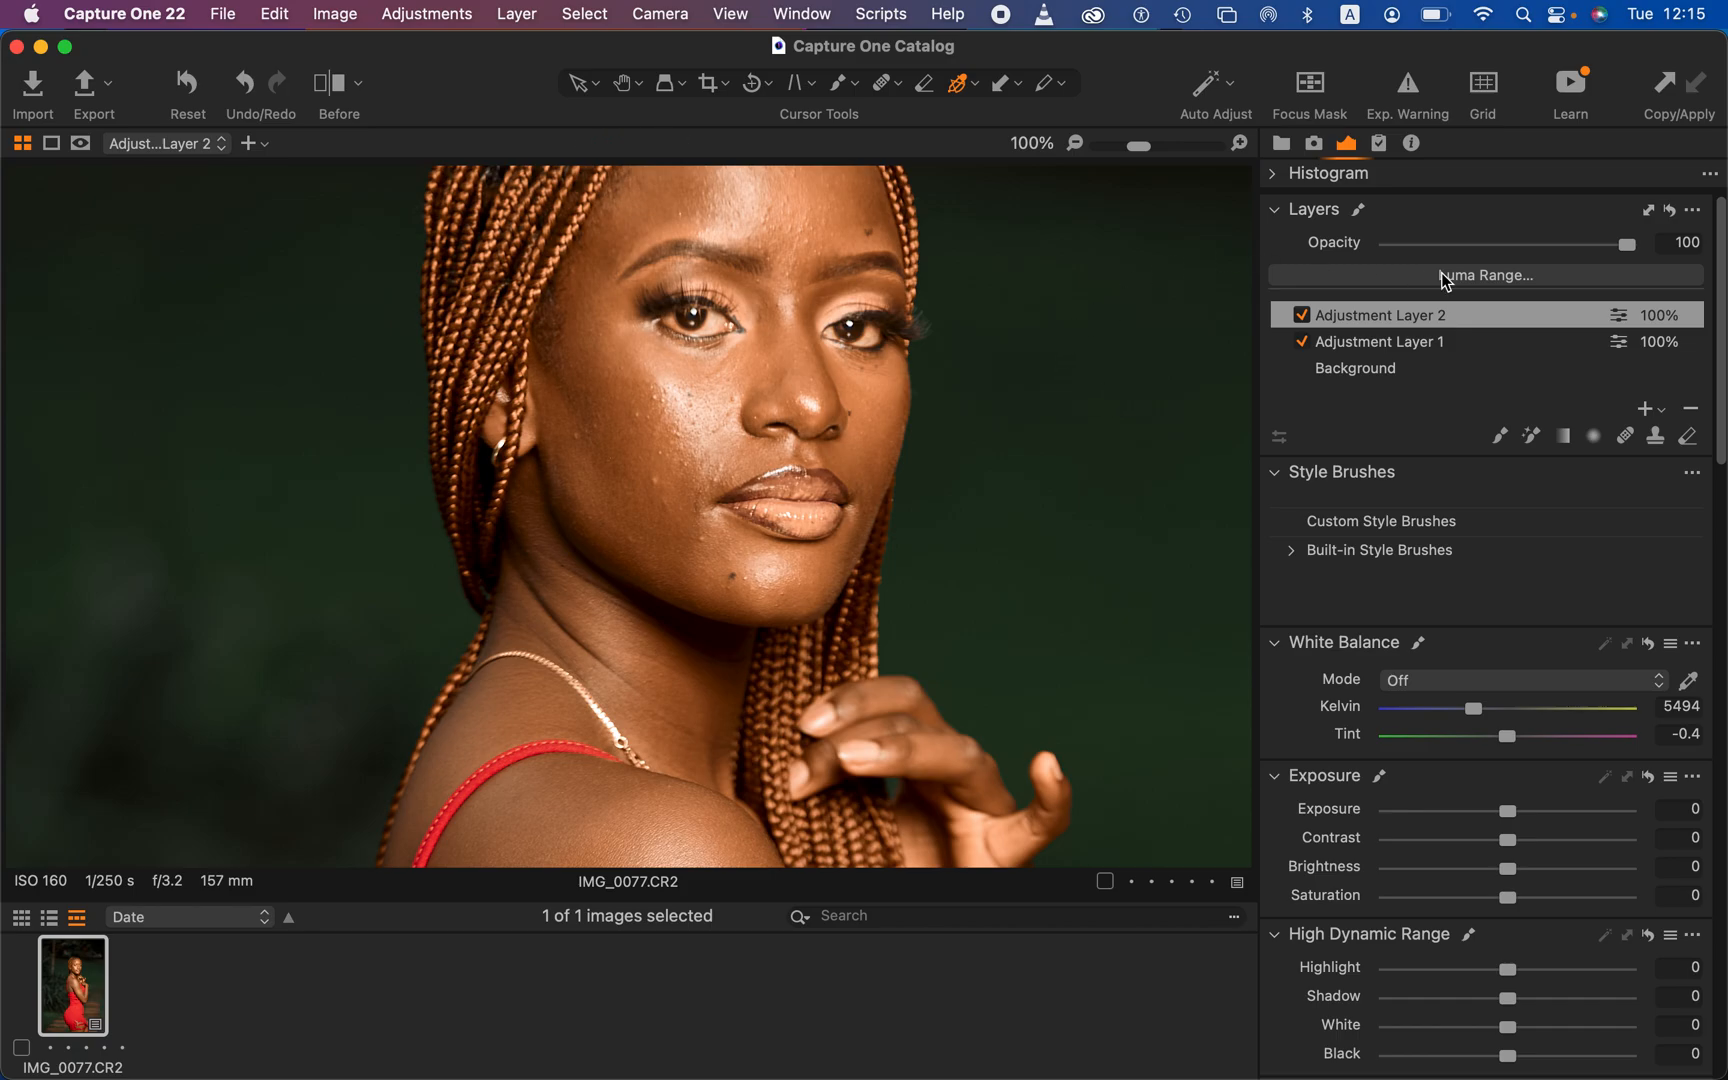
left_click(1687, 440)
key("m")
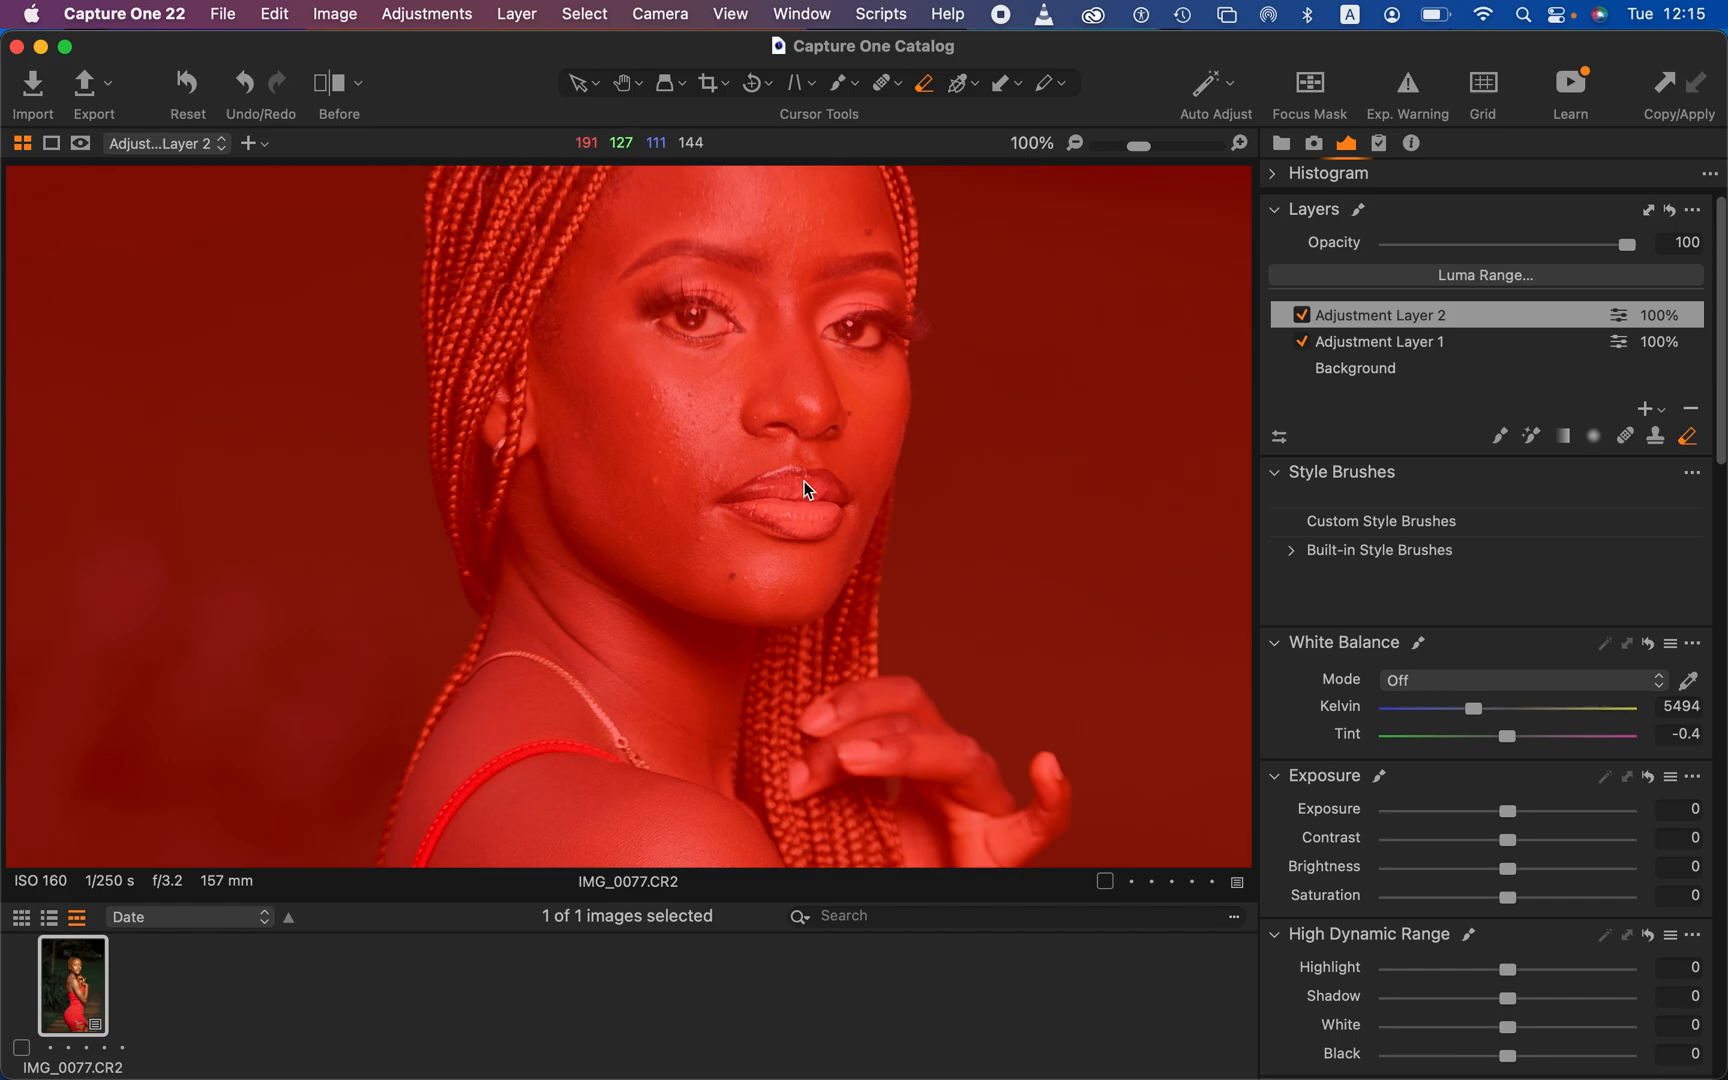
mouse_move(779, 482)
left_mouse_down()
mouse_move(787, 524)
mouse_move(784, 482)
mouse_move(825, 499)
mouse_move(814, 478)
mouse_move(831, 510)
mouse_move(797, 515)
mouse_move(820, 515)
mouse_move(734, 503)
mouse_move(821, 521)
mouse_move(788, 477)
left_mouse_up()
mouse_move(670, 305)
left_mouse_down()
mouse_move(652, 302)
mouse_move(705, 290)
mouse_move(724, 316)
mouse_move(648, 300)
mouse_move(728, 318)
mouse_move(660, 290)
mouse_move(693, 287)
mouse_move(725, 315)
mouse_move(640, 300)
mouse_move(733, 318)
mouse_move(842, 305)
mouse_move(860, 310)
mouse_move(833, 327)
mouse_move(868, 328)
mouse_move(872, 302)
mouse_move(880, 322)
mouse_move(860, 332)
mouse_move(856, 316)
left_mouse_up()
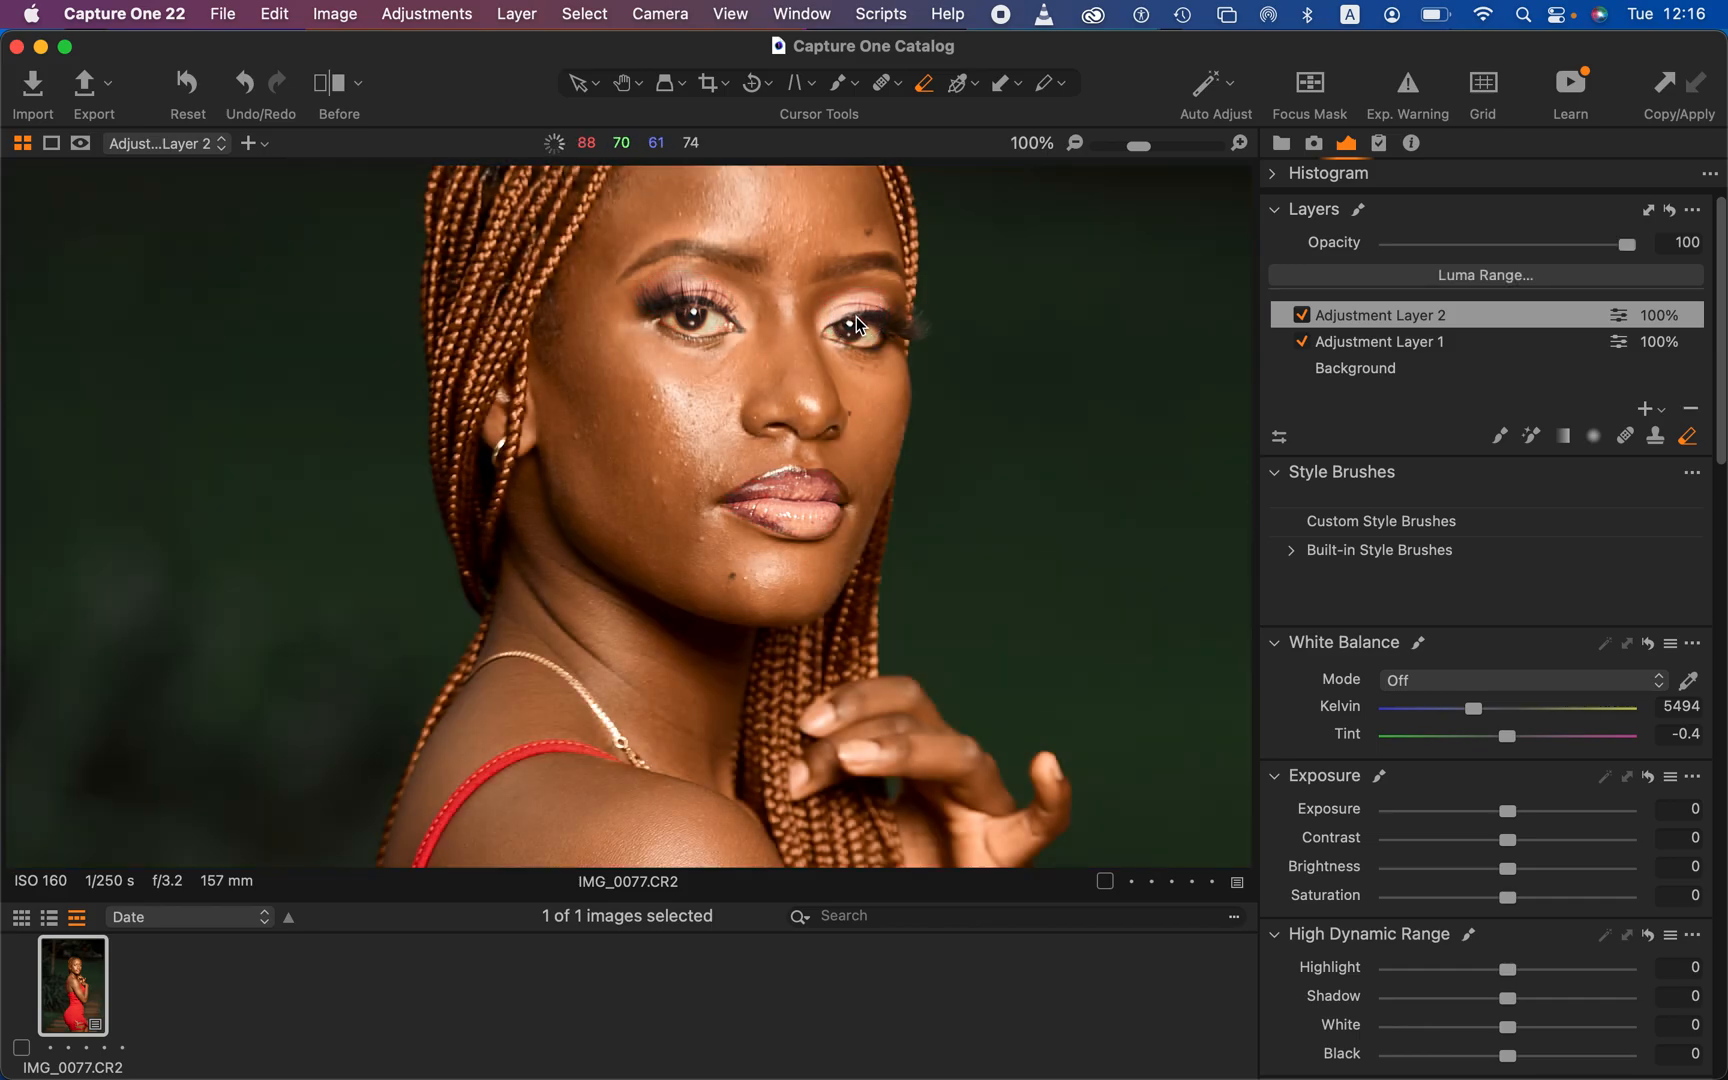
key("super+0")
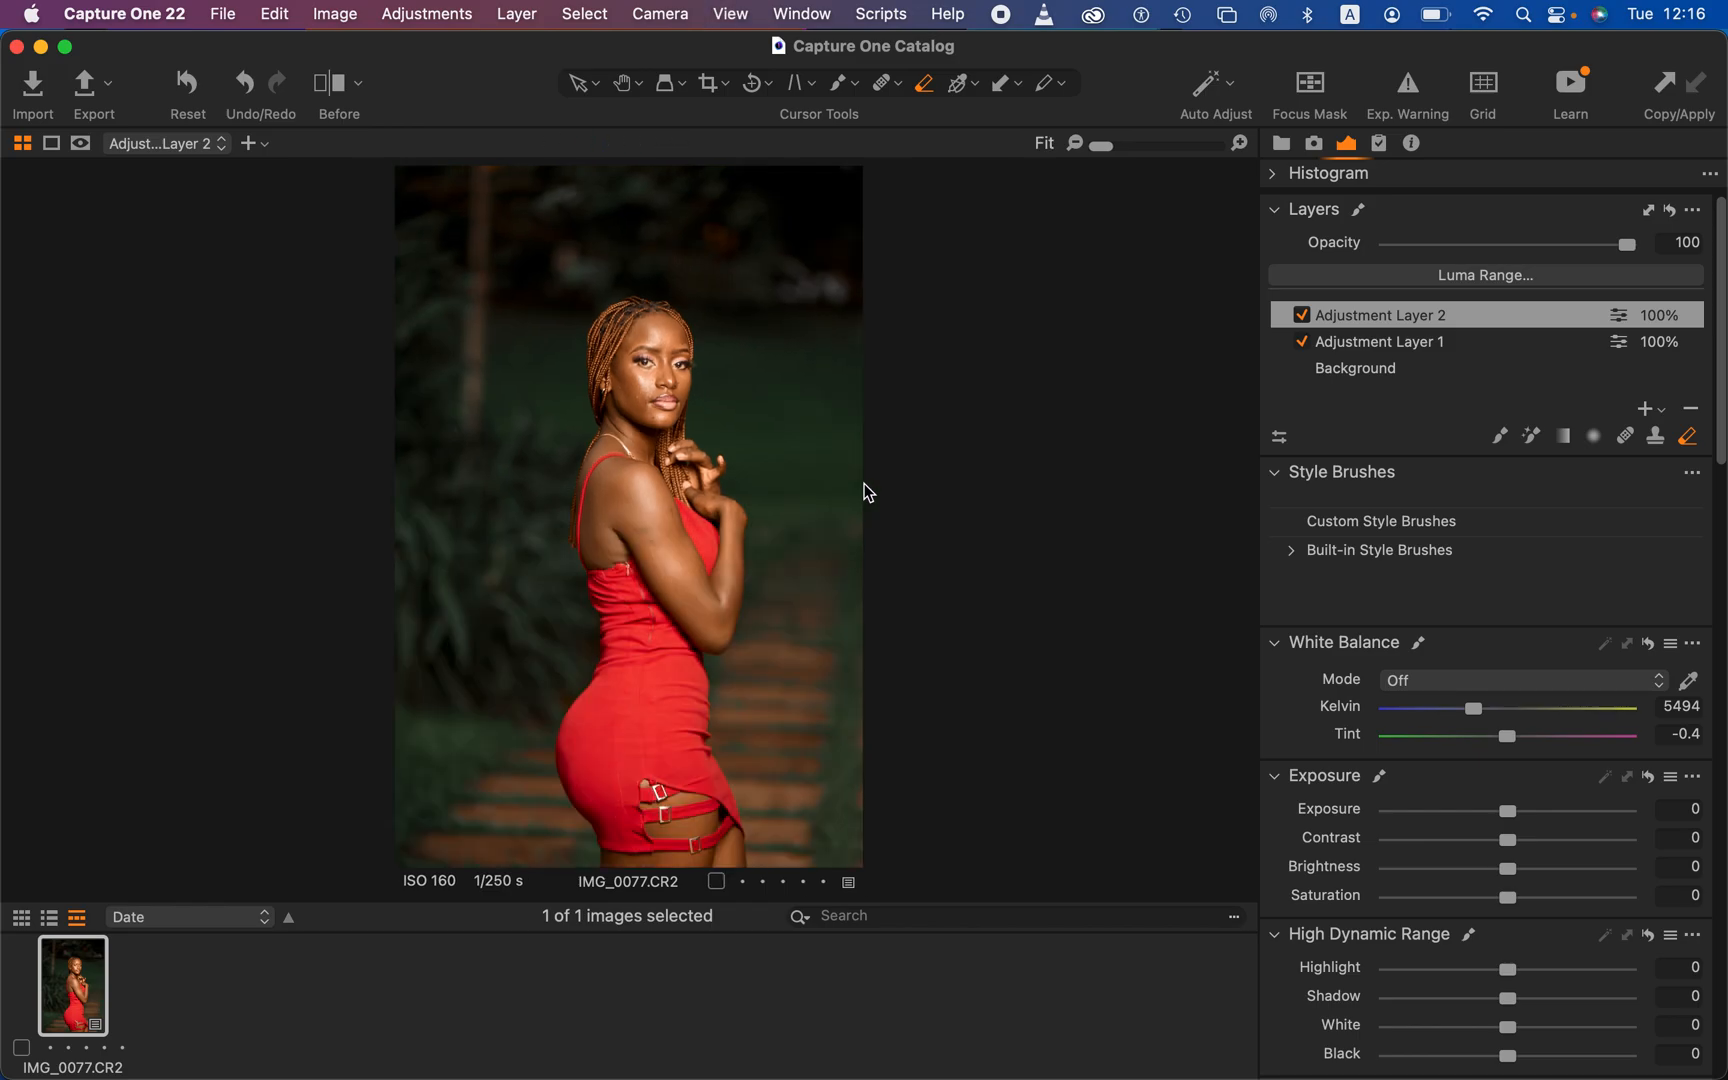
Step: Examine the Edit With export settings for Adobe Photoshop 2020, including the available file formats with TIFF kept, and cancel the dialog
left_click(341, 15)
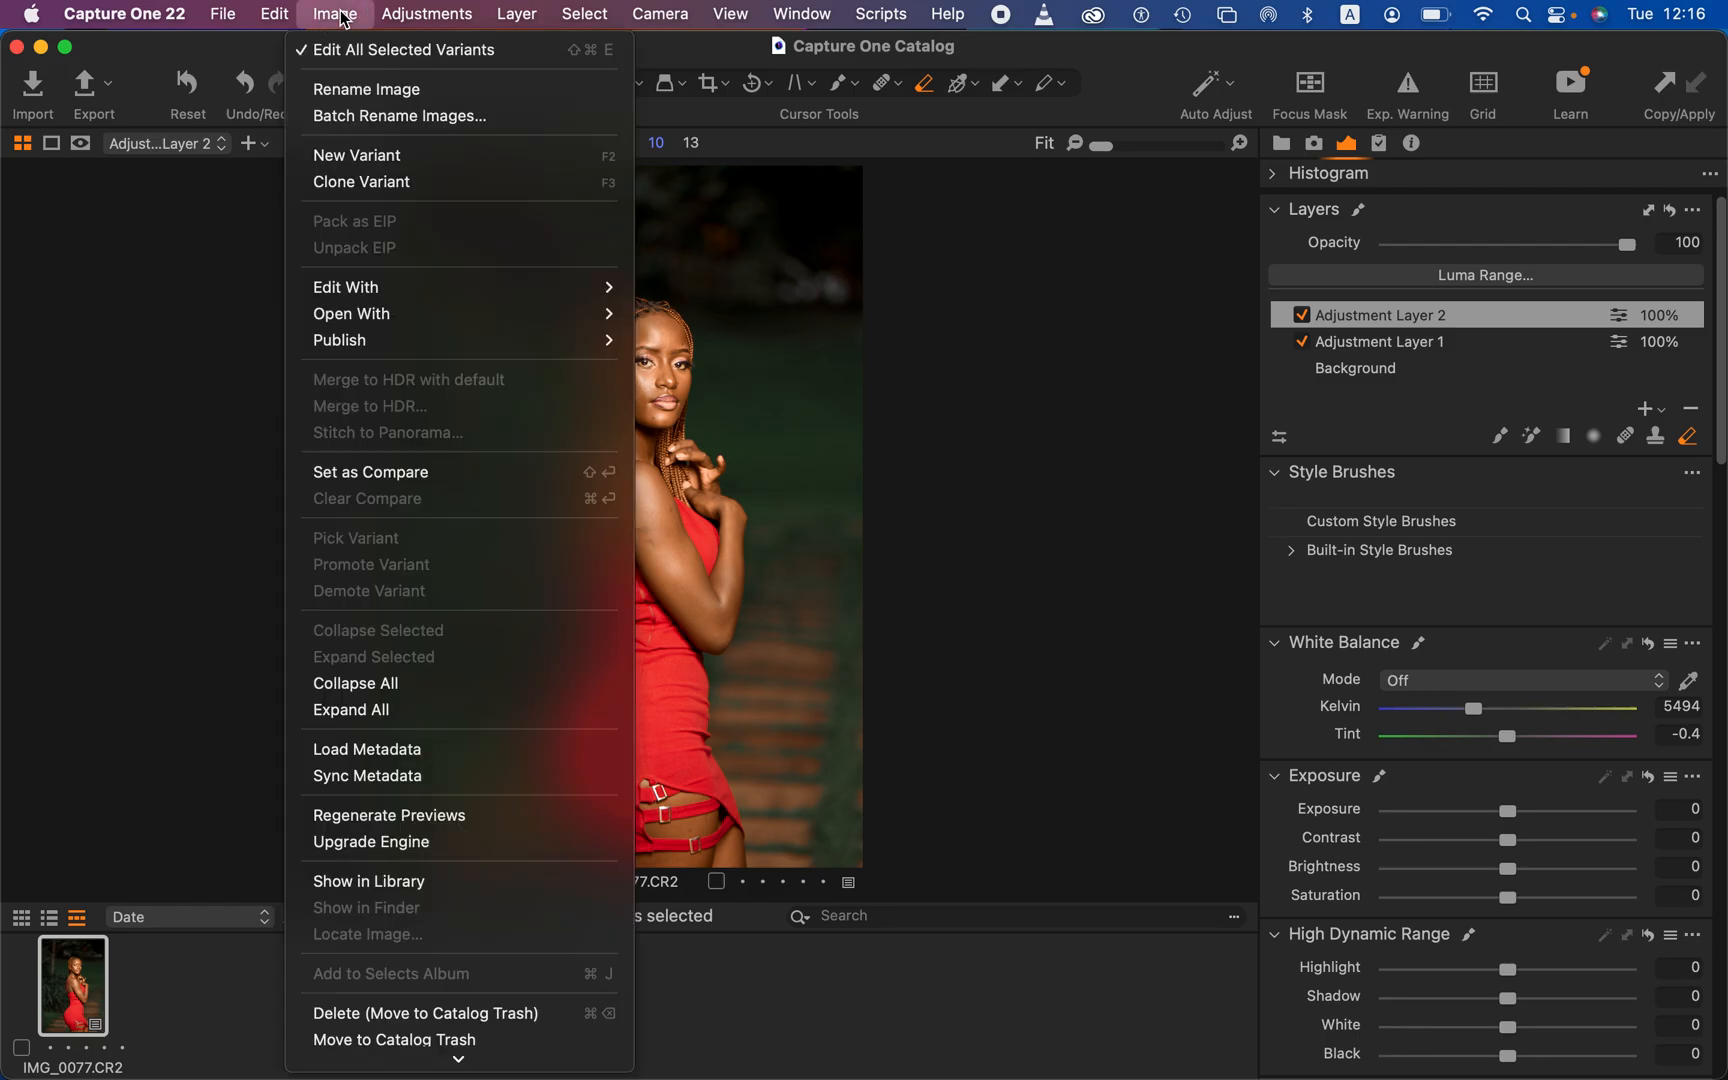
mouse_move(374, 287)
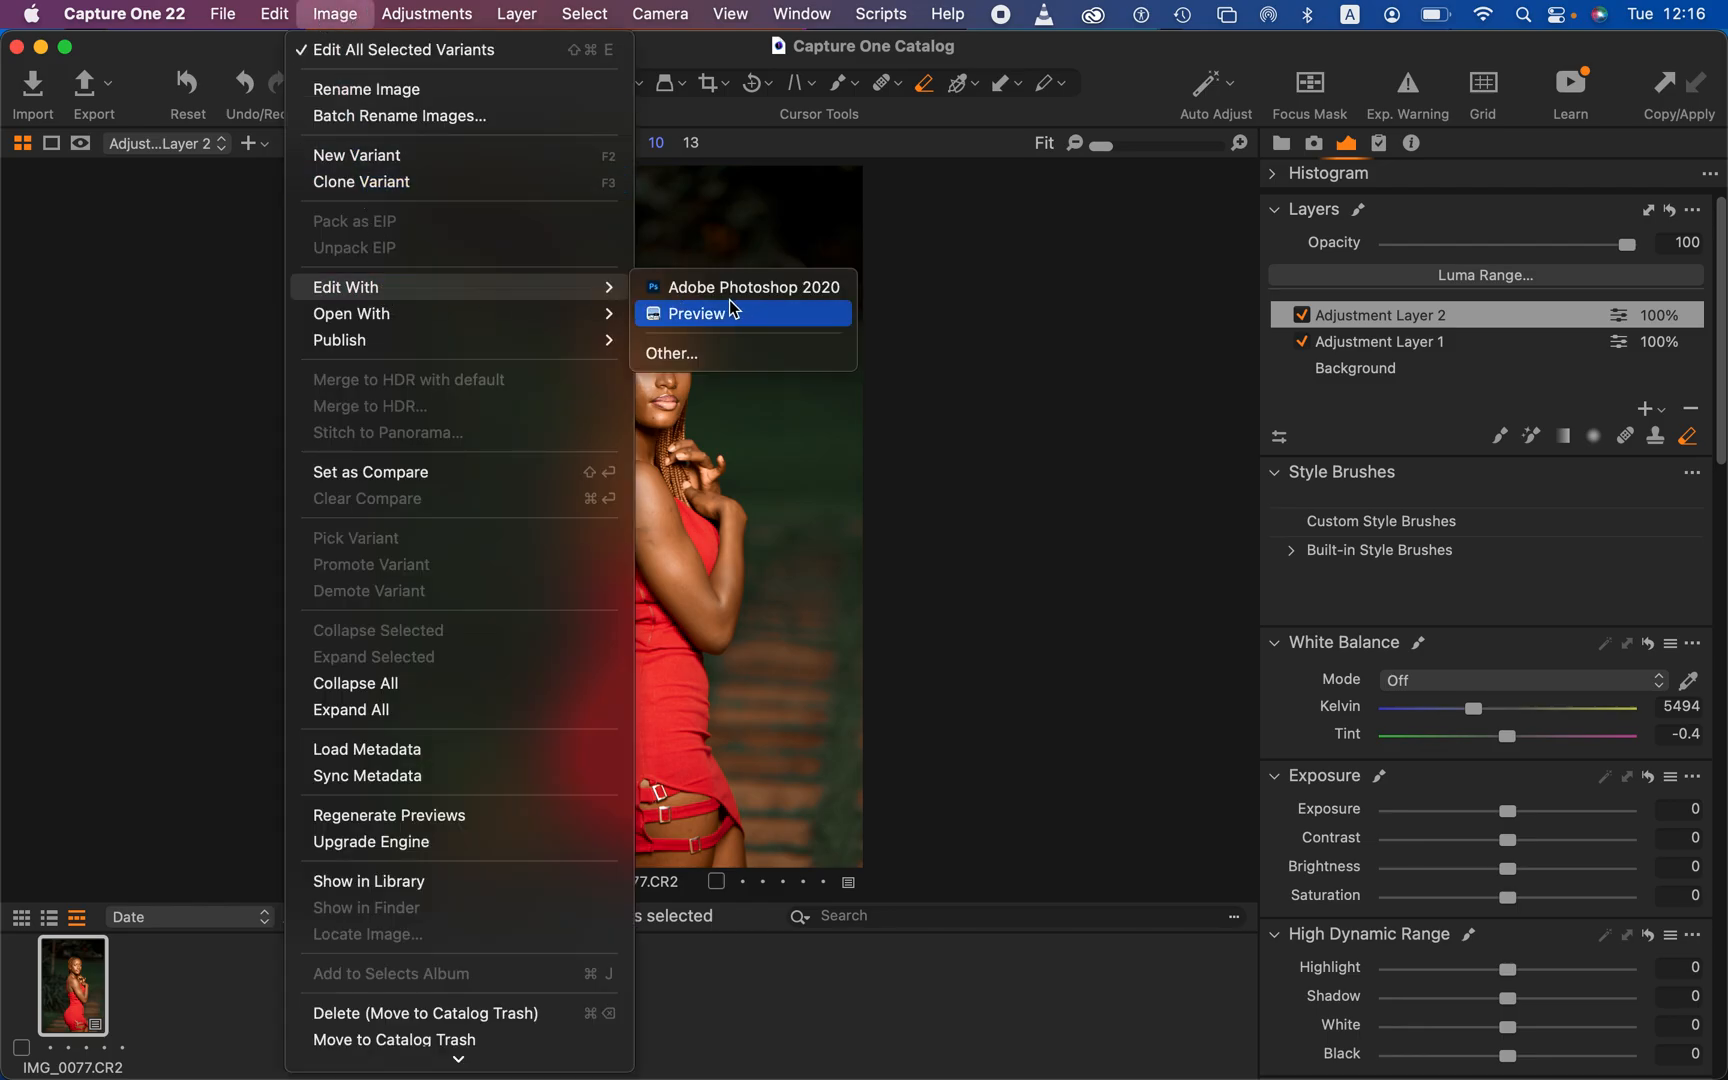
left_click(740, 288)
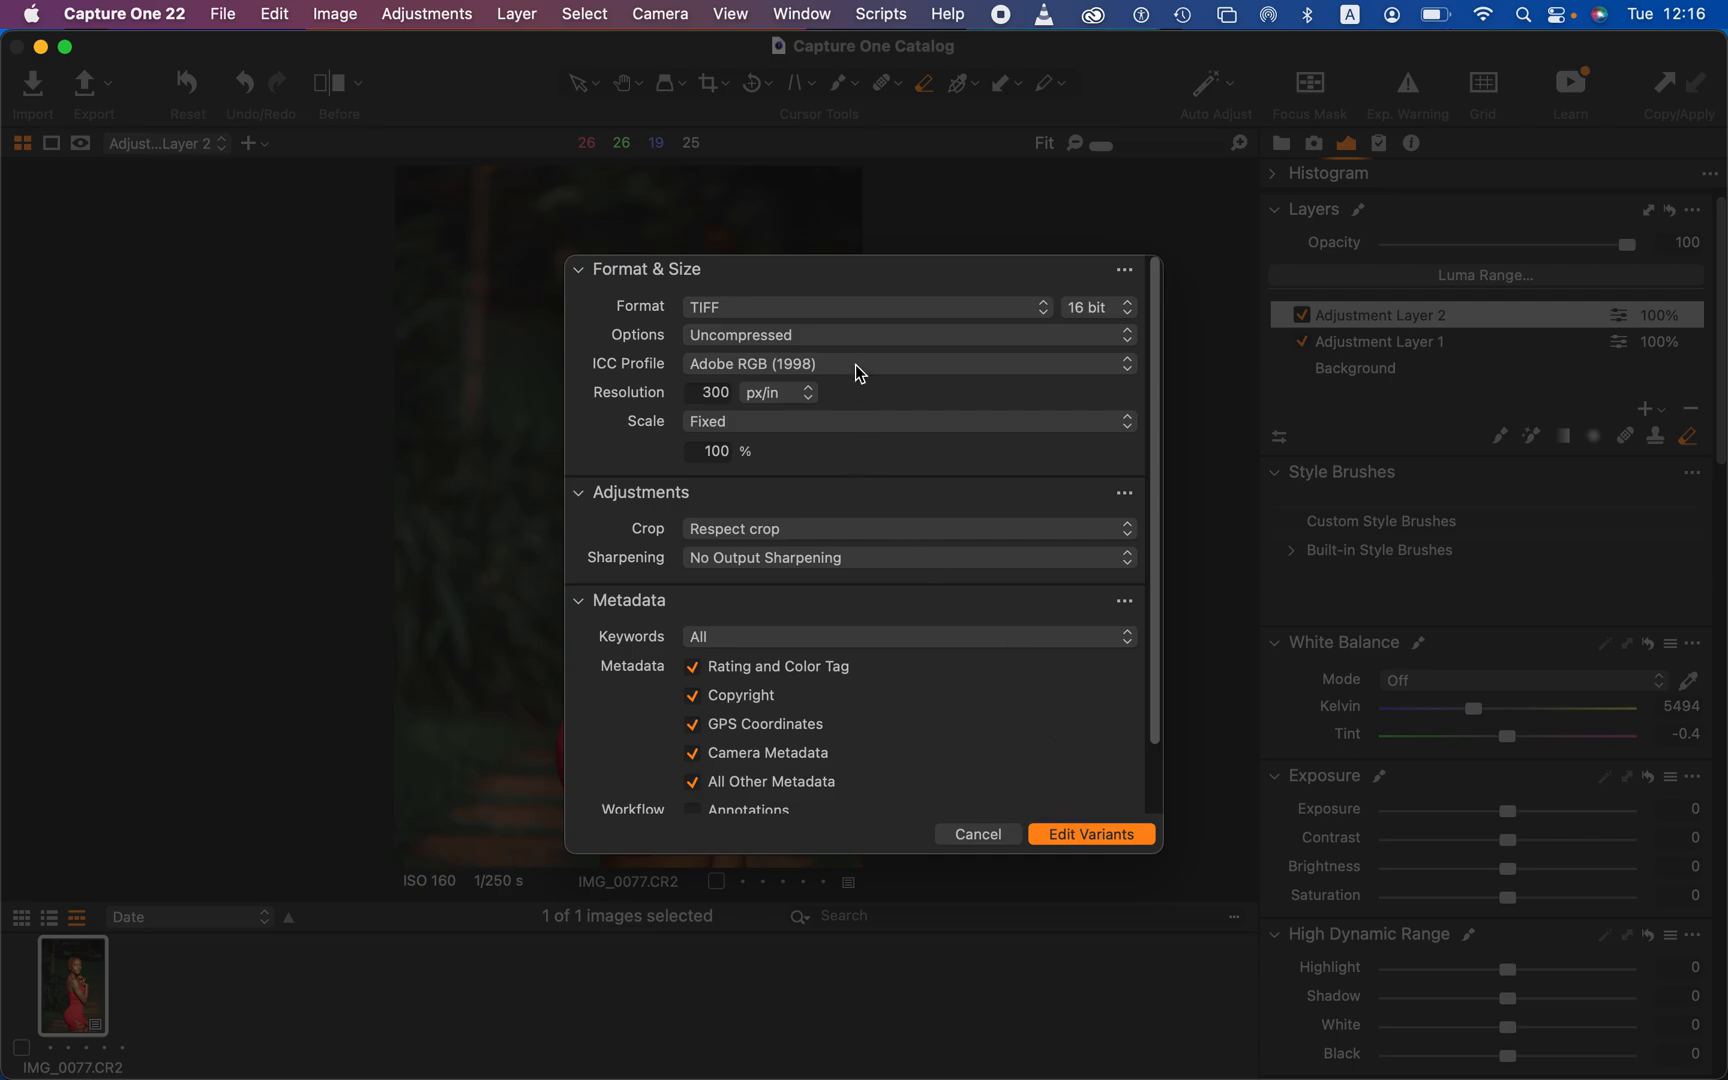
left_click(811, 313)
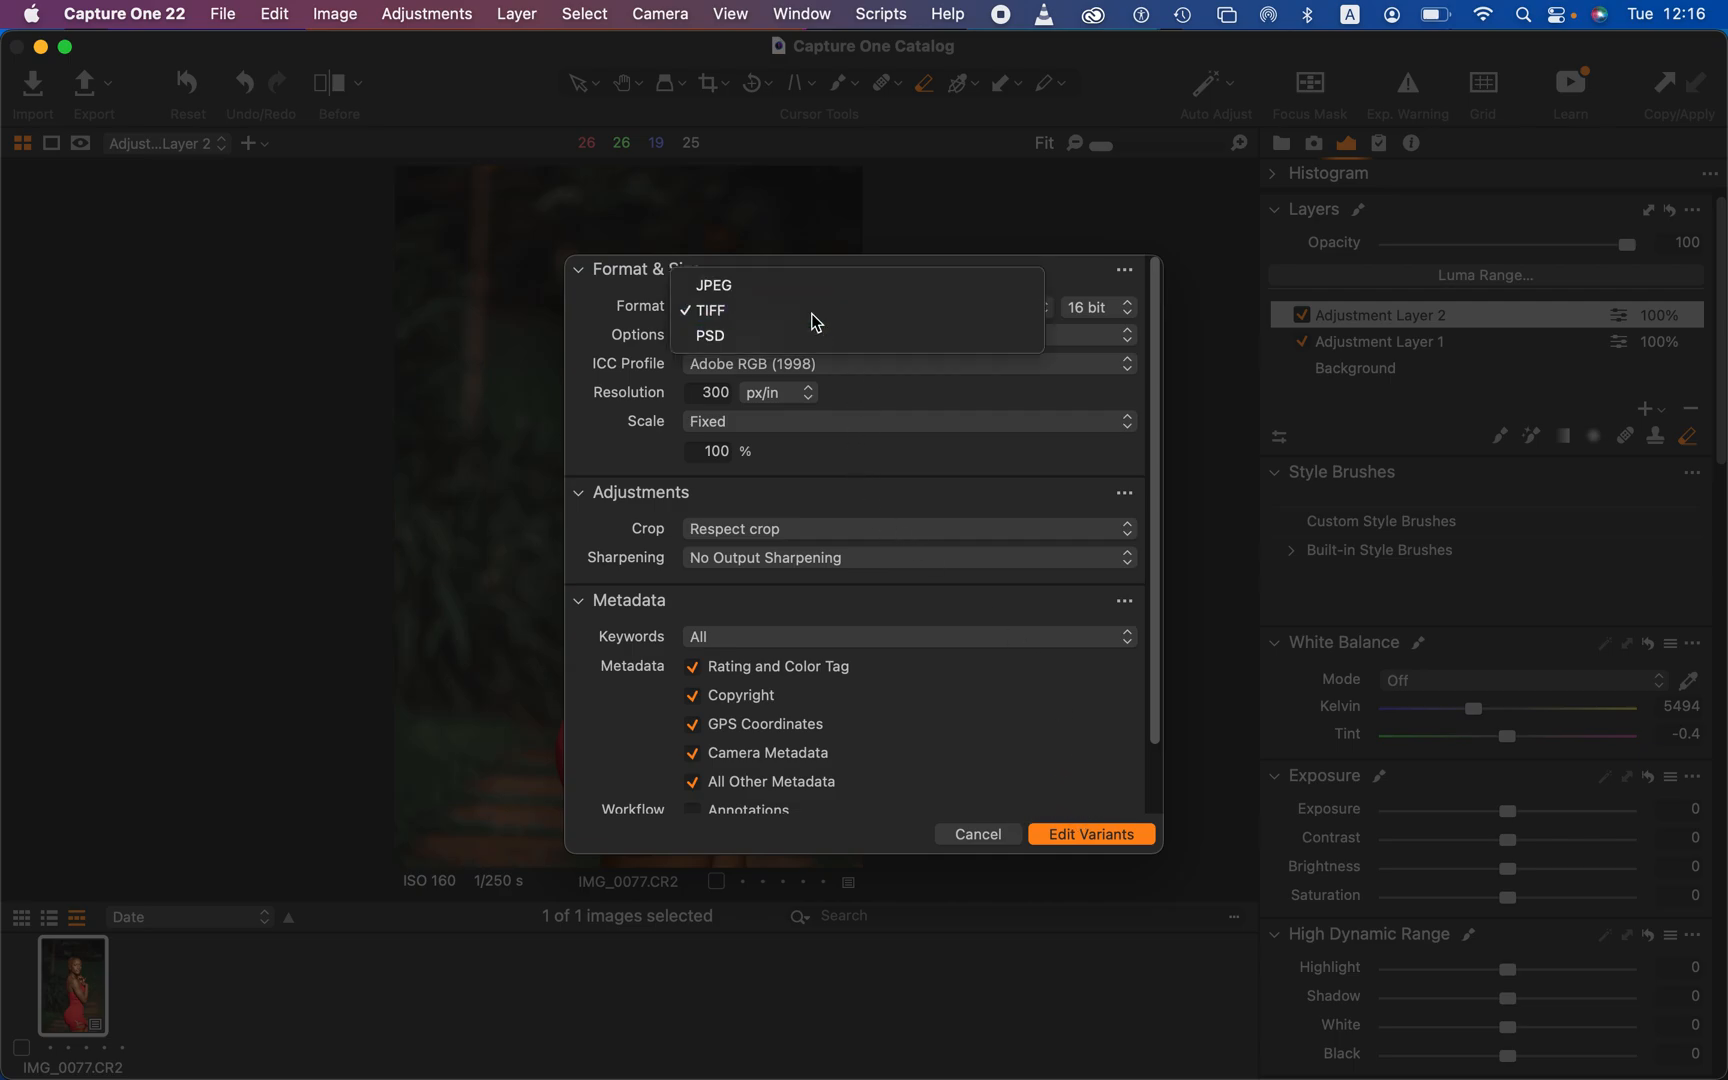
left_click(812, 312)
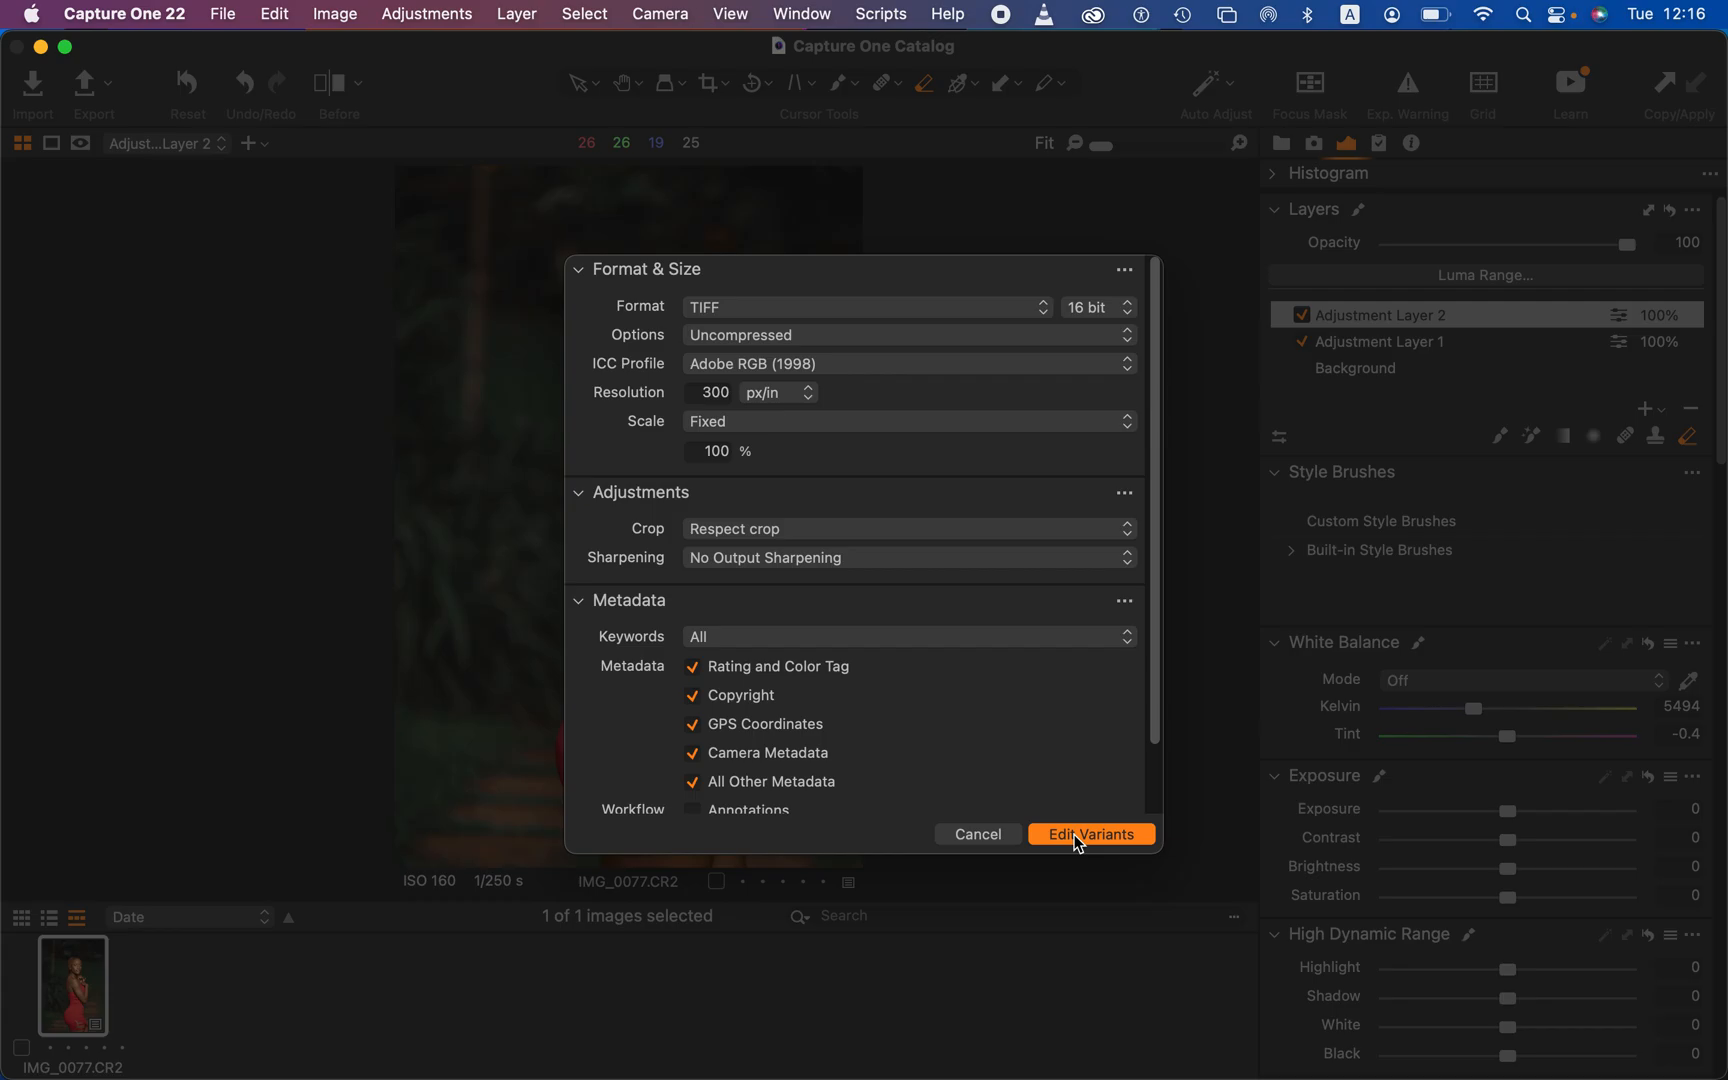
left_click(979, 835)
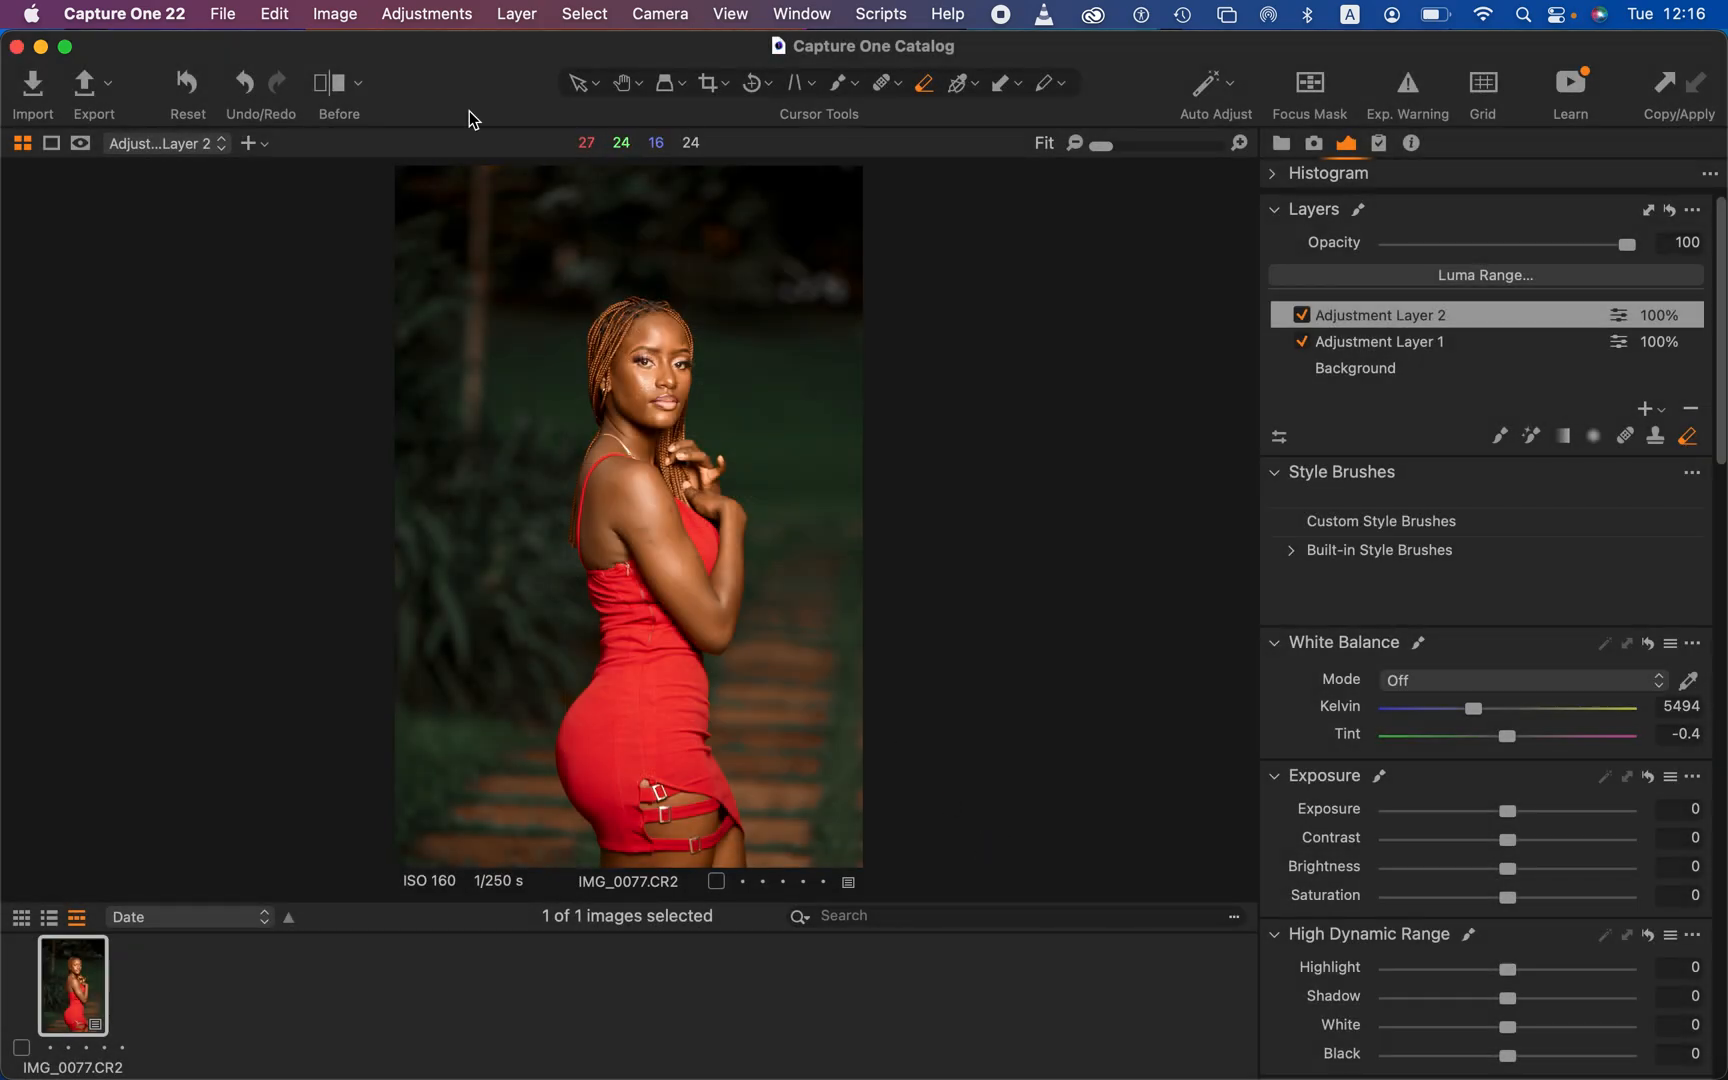
left_click(425, 15)
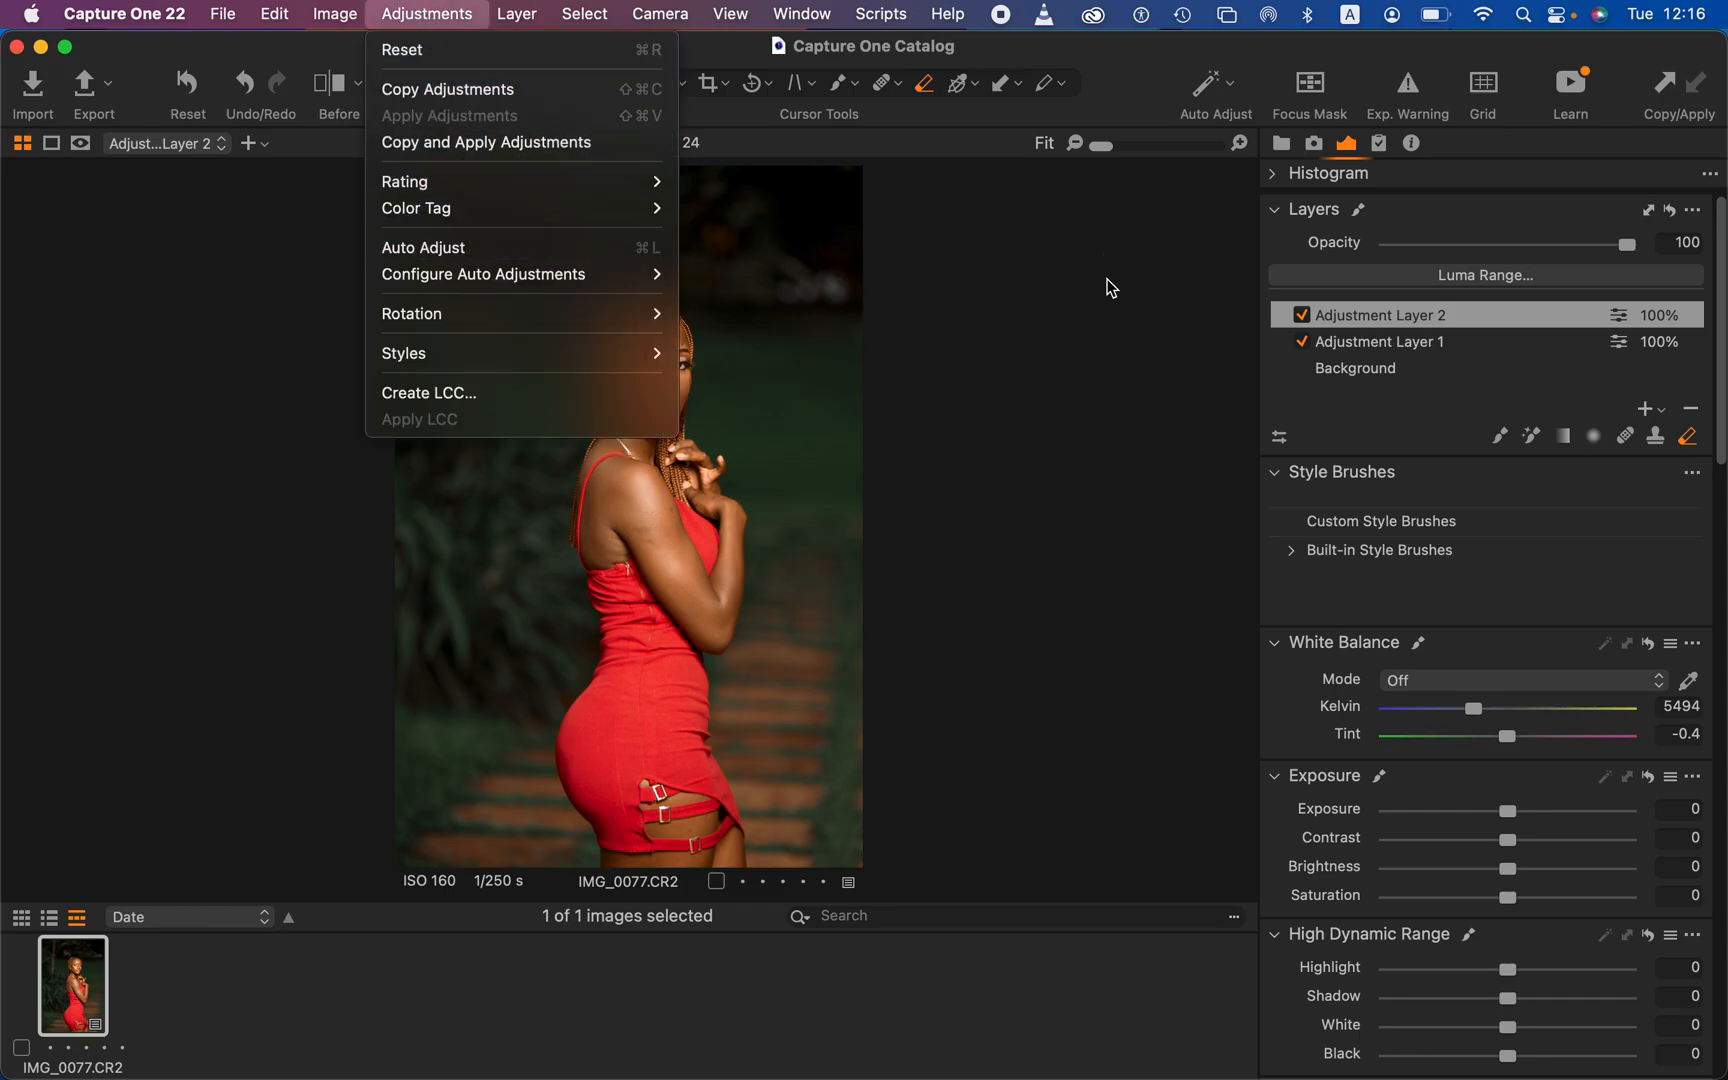
left_click(1022, 270)
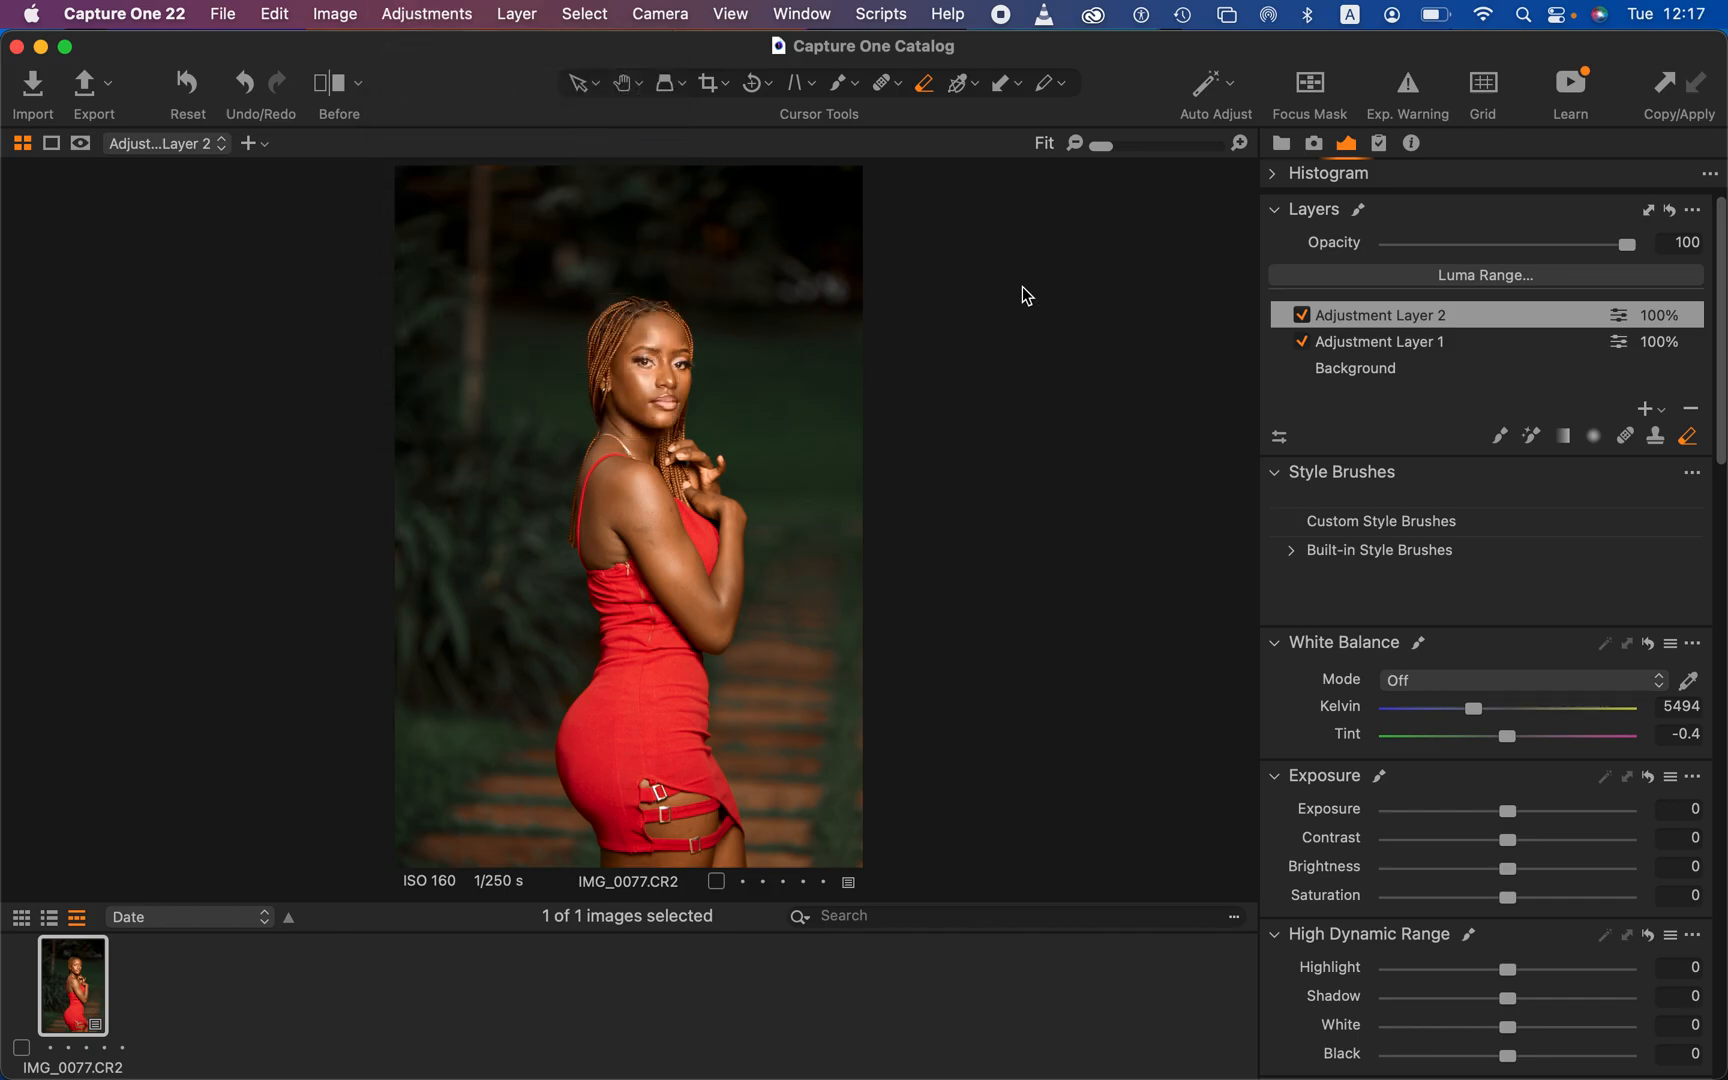